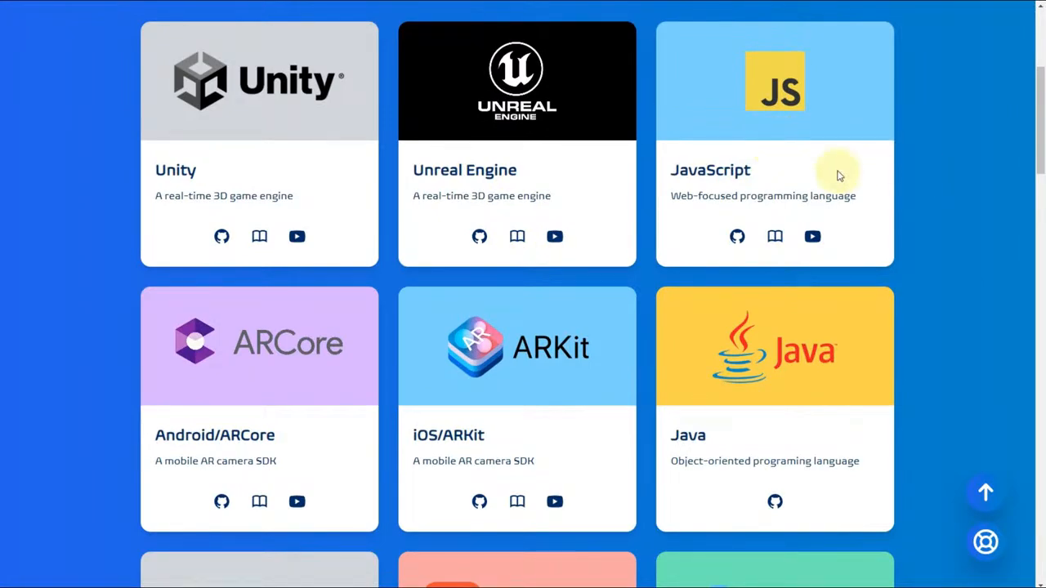
Browse the SDK and integration cards from Unity down past the 8th Wall, Shopify and Wix entries
scroll(837, 172, "down", 2)
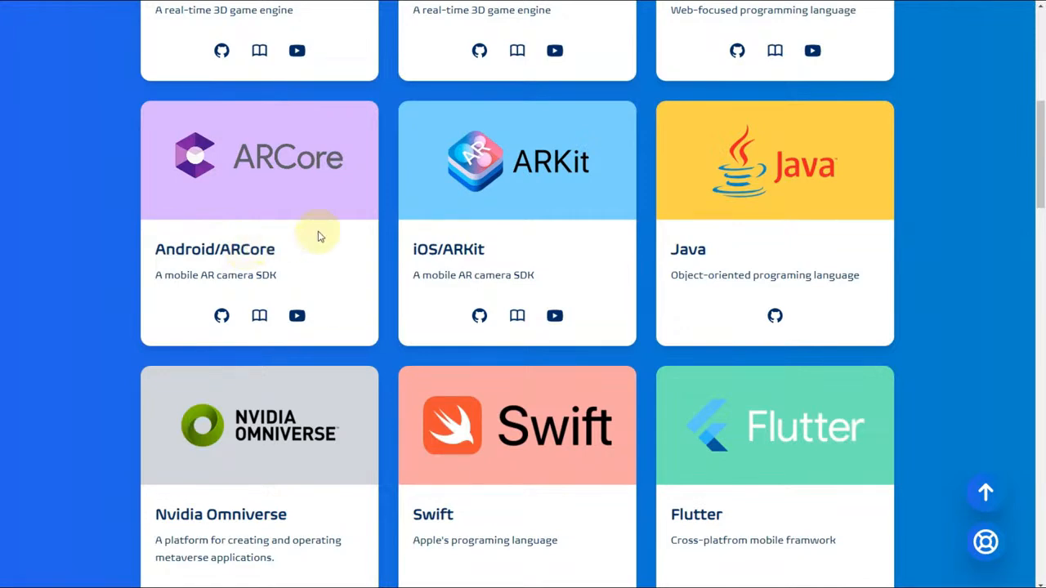
scroll(554, 262, "down", 3)
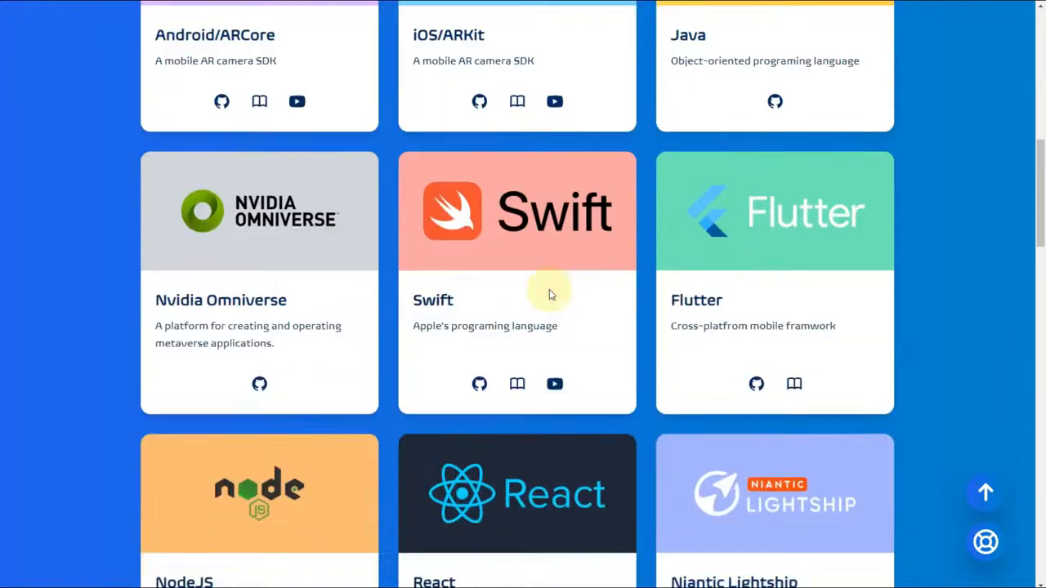
scroll(805, 281, "down", 3)
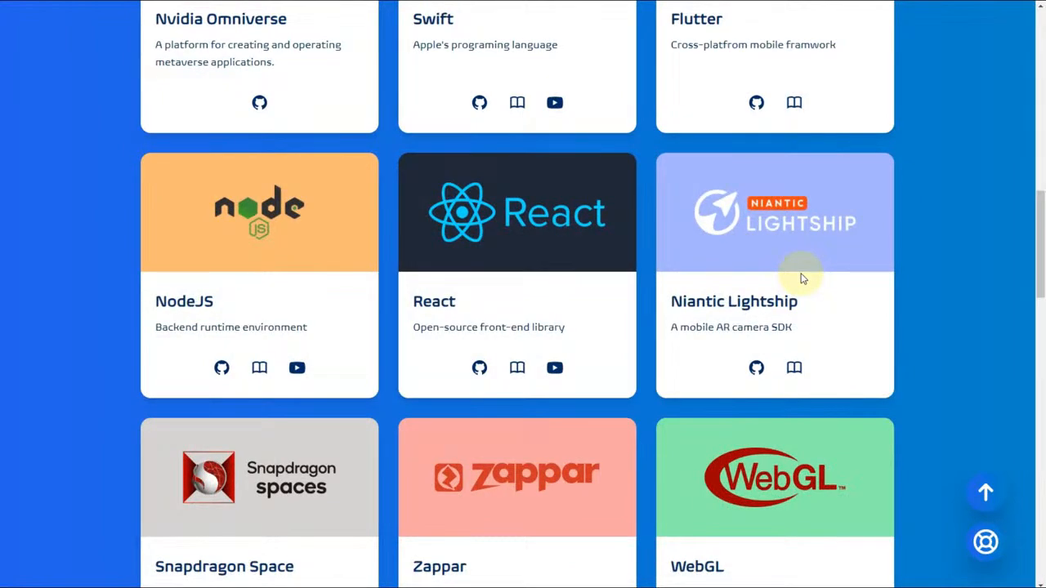
scroll(801, 276, "down", 2)
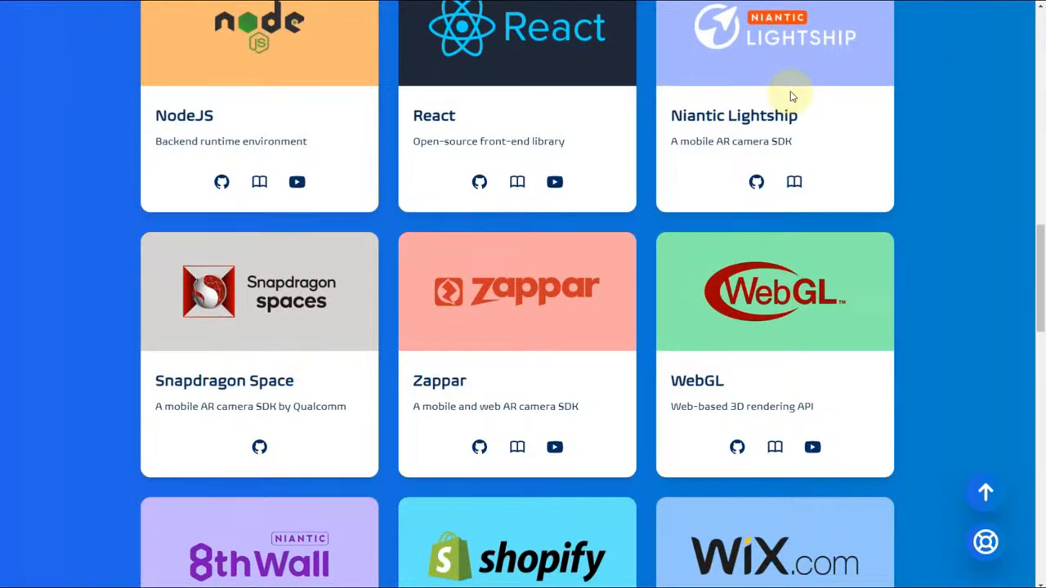
scroll(813, 250, "down", 2)
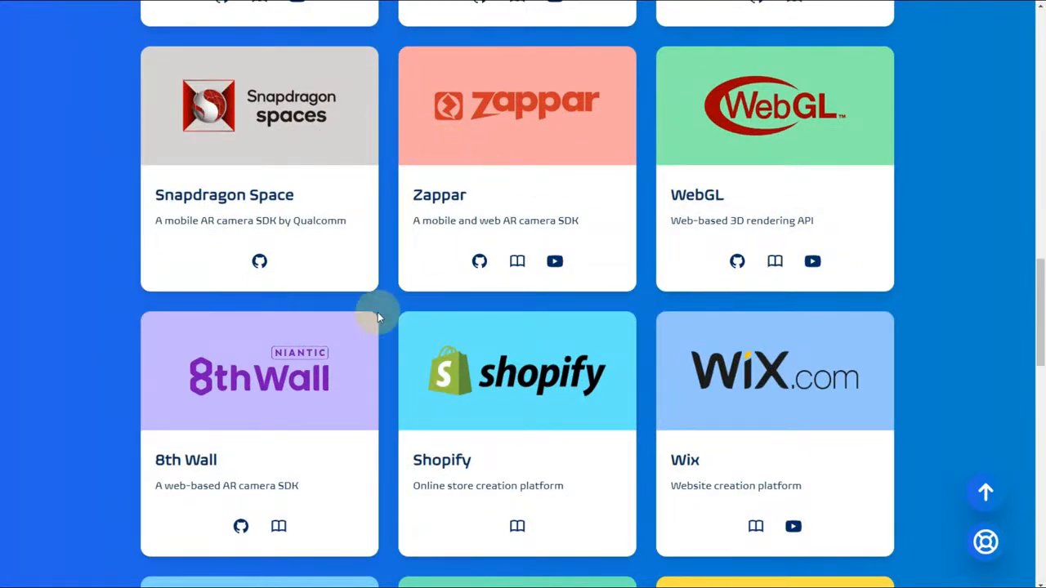
scroll(327, 344, "down", 3)
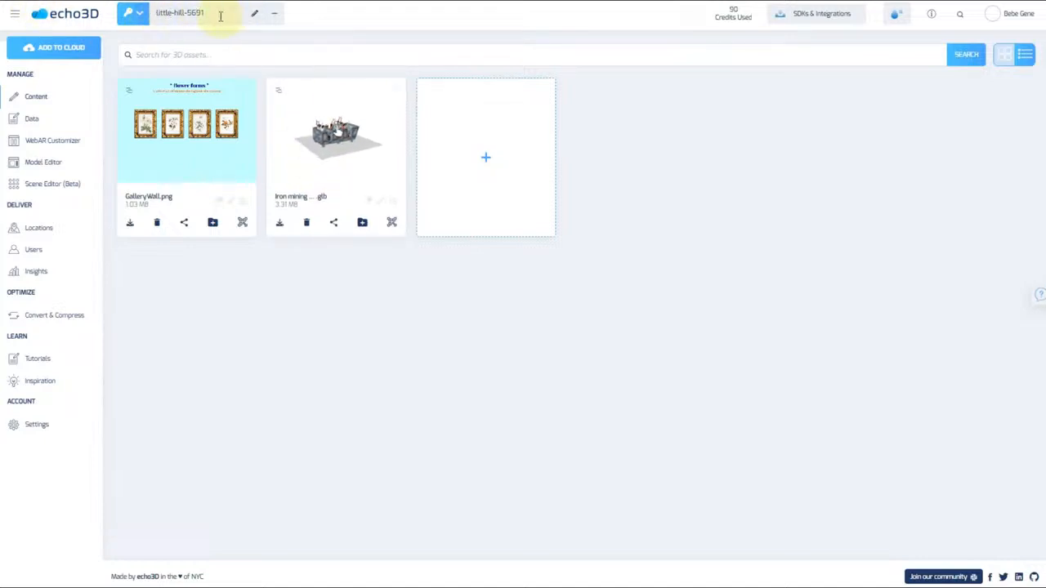
View the available SDKs and integrations, and switch the console theme to Dark and back to Light
left_click(834, 25)
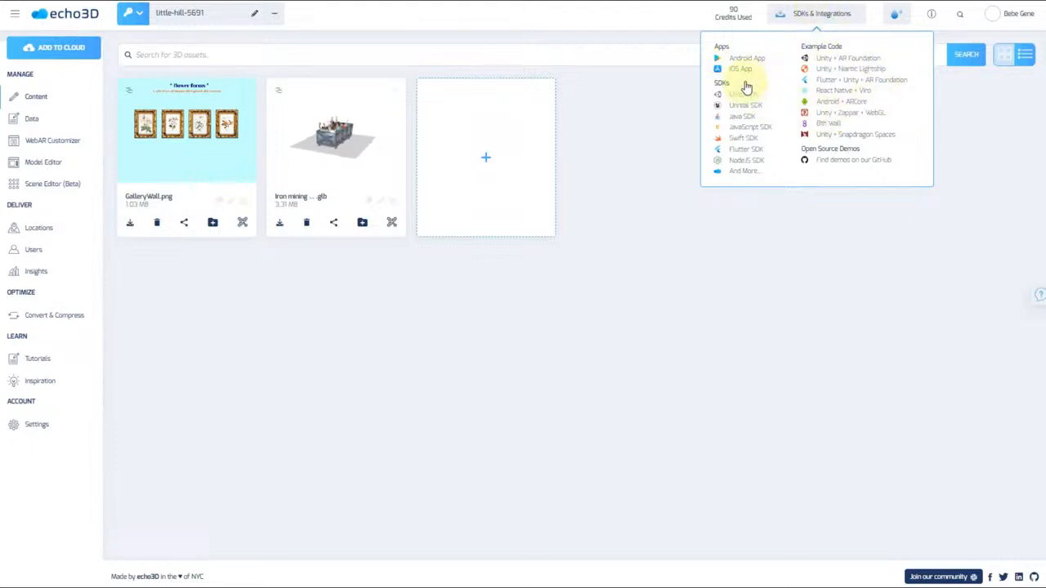
mouse_move(895, 18)
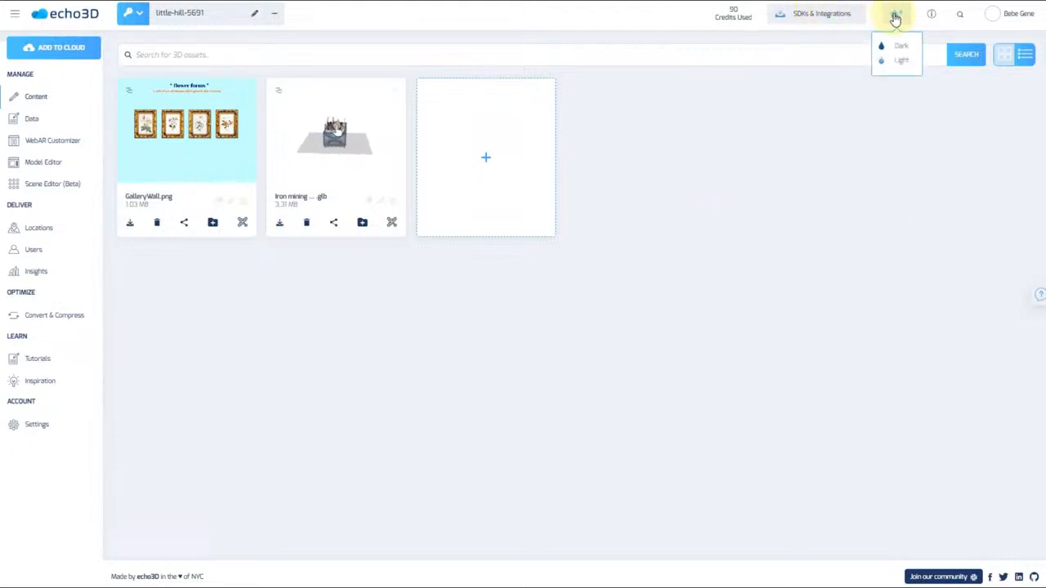
left_click(899, 47)
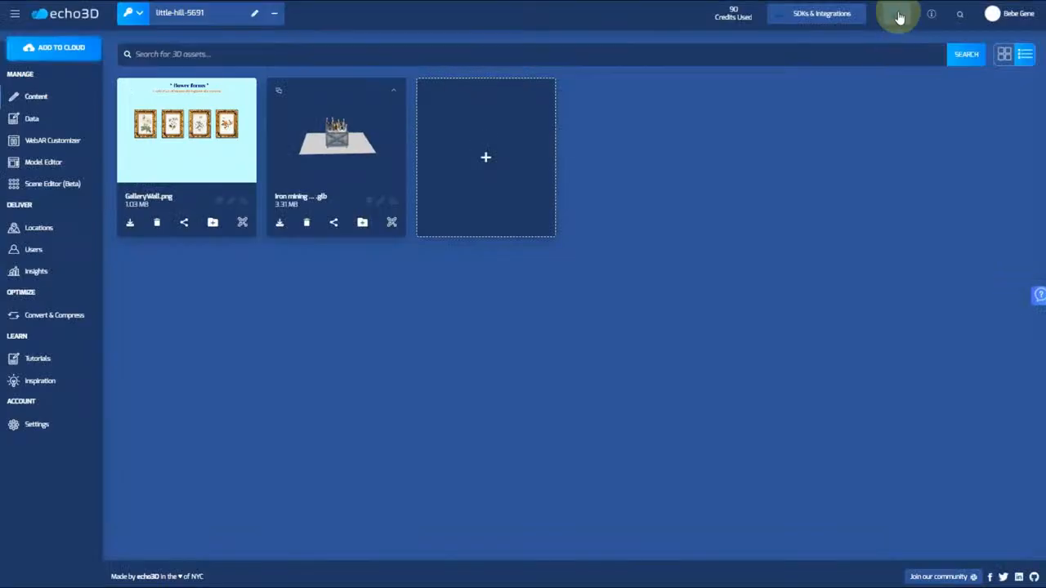
left_click(902, 59)
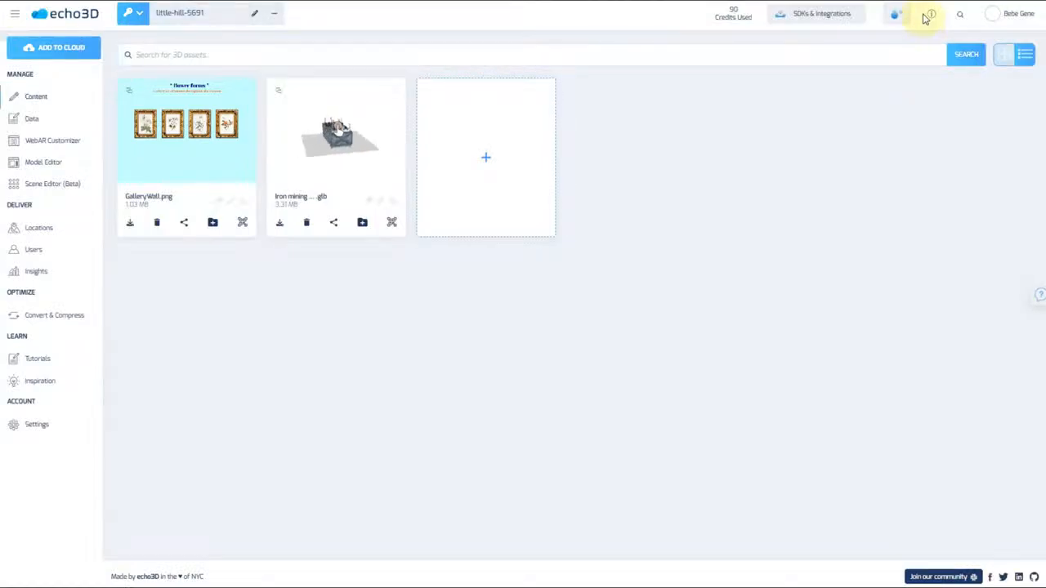
Display the 3D assets as a list and return them to the grid view
mouse_move(1018, 17)
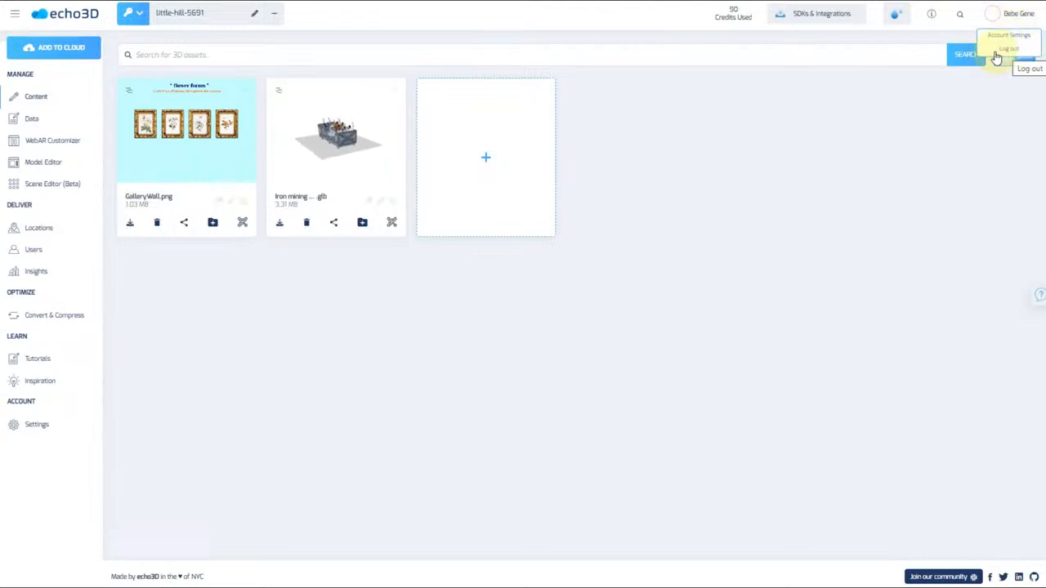
left_click(529, 52)
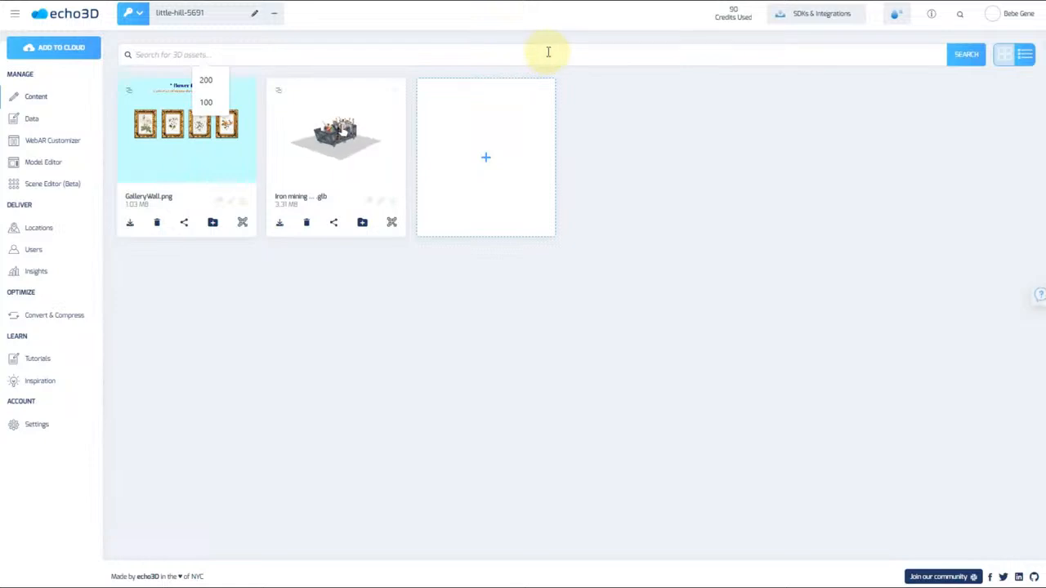
left_click(1024, 57)
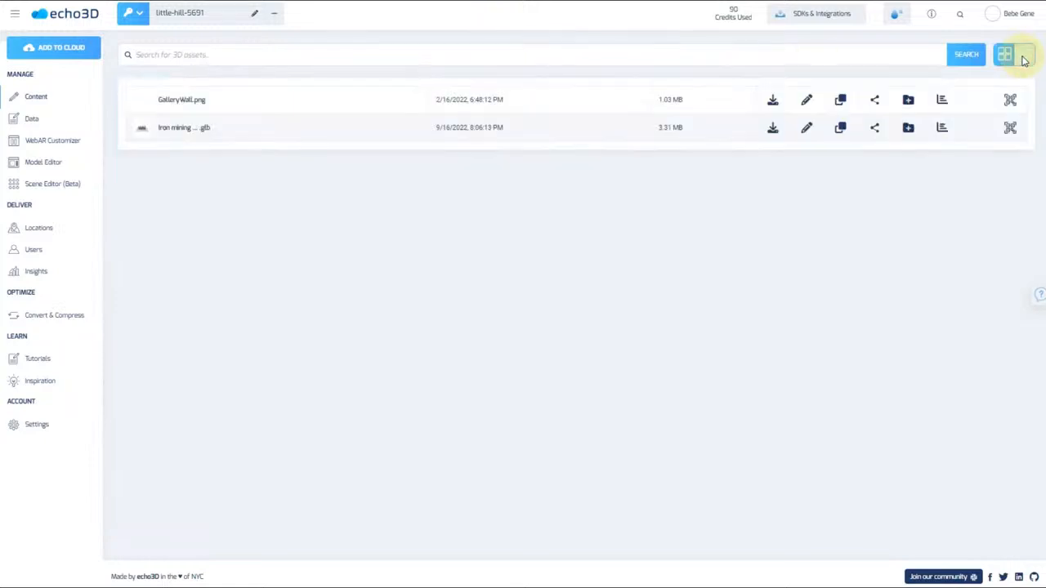
left_click(1002, 57)
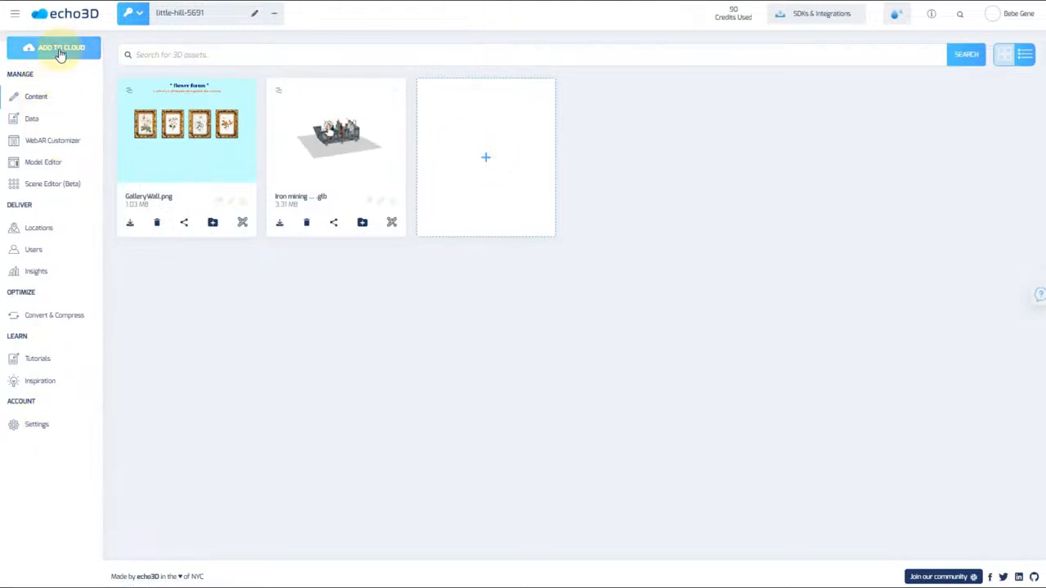
Search for "dog" models while adding a 3D asset, browse the results and cancel without choosing one
left_click(481, 157)
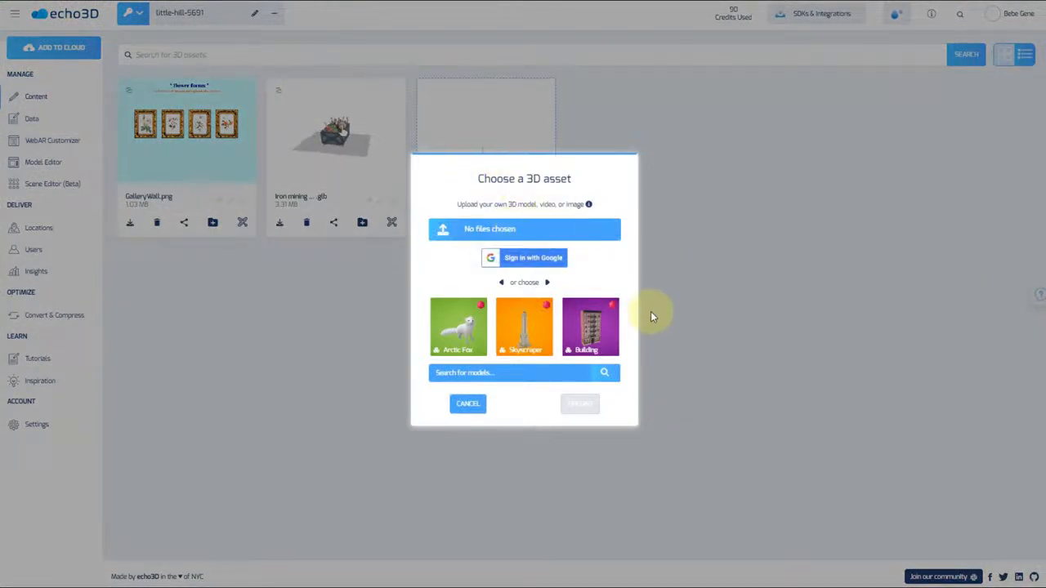
left_click(521, 374)
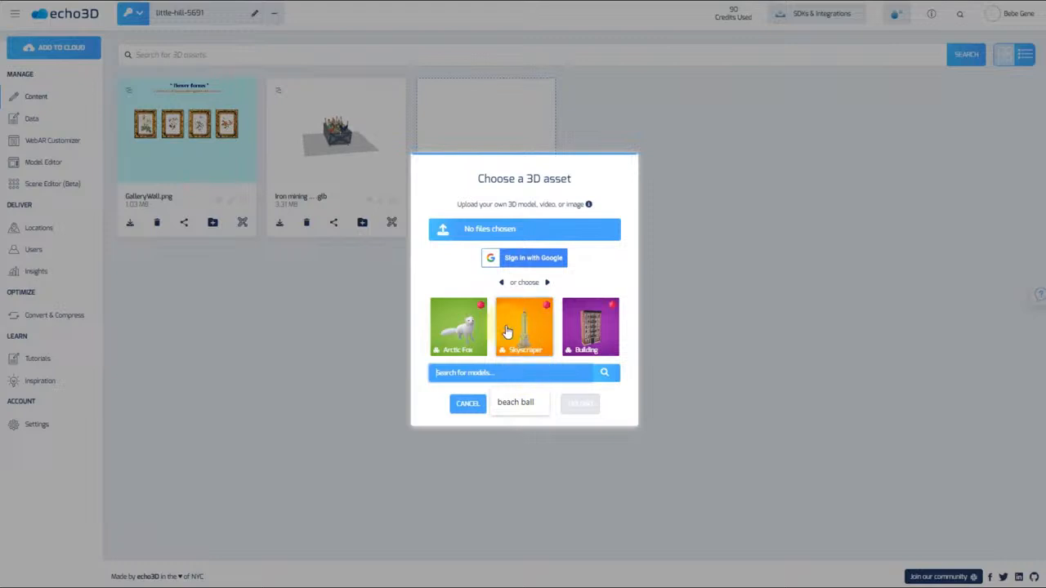
type("dog")
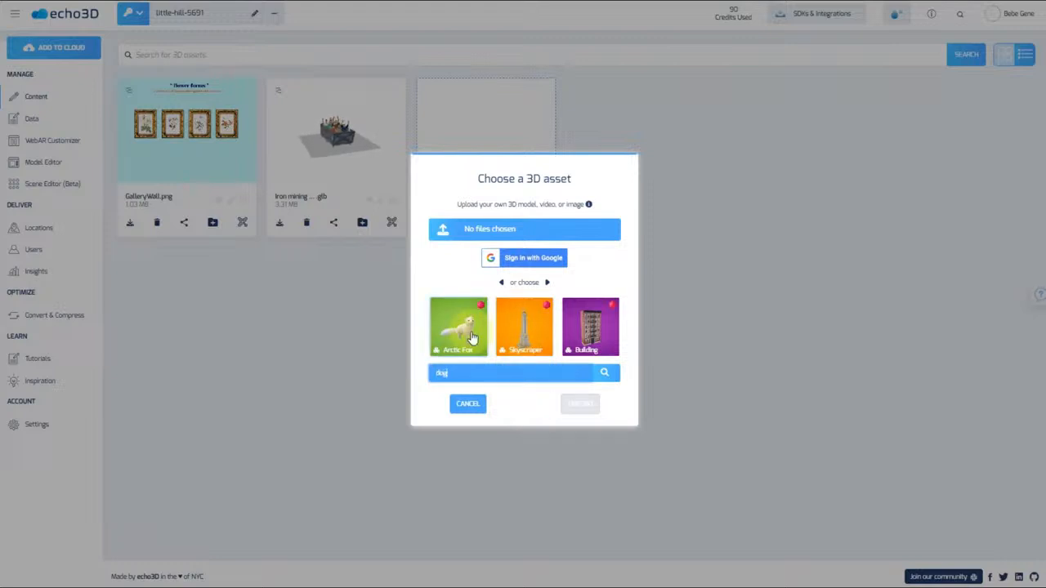
key("Return")
left_click(502, 283)
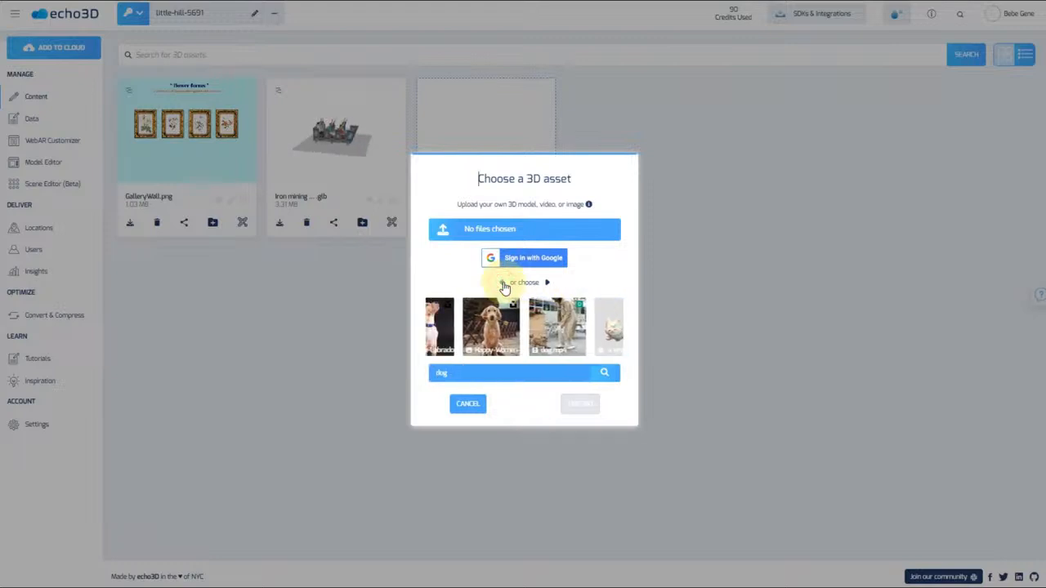
left_click(502, 284)
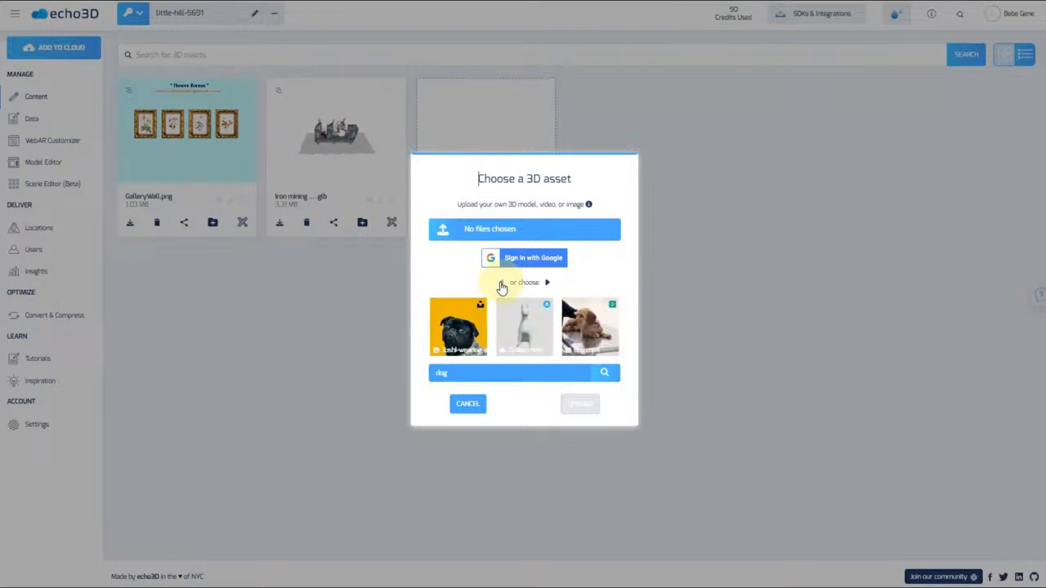
left_click(501, 284)
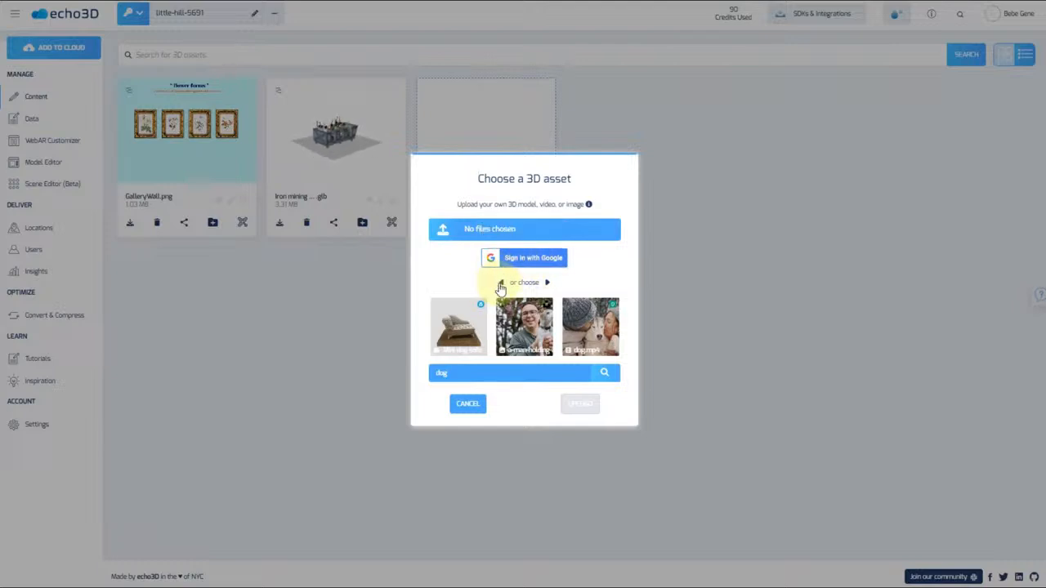
left_click(462, 409)
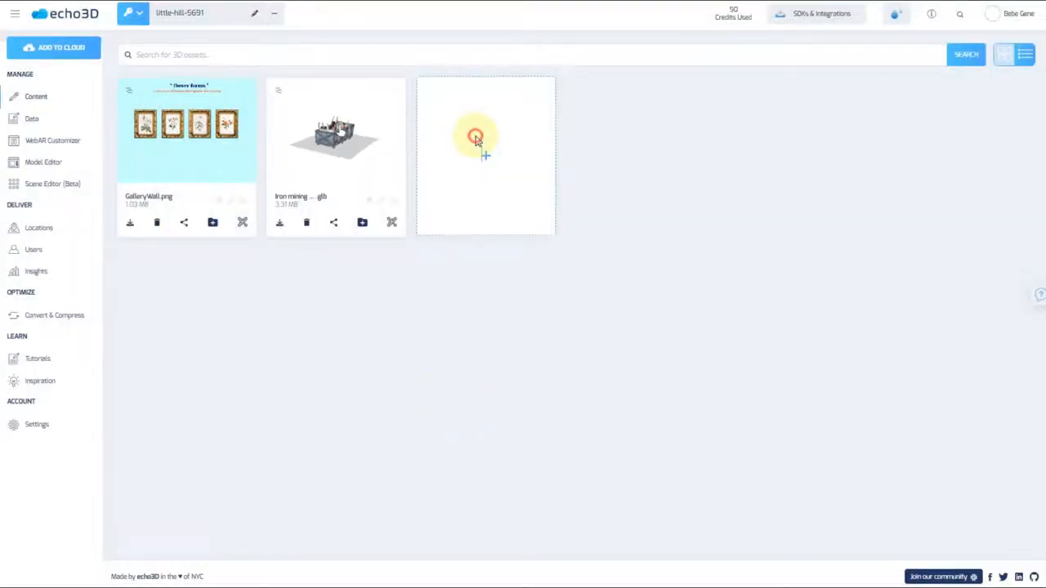
Upload the local LoungeChair_Compressed-Ultimate model as a new 3D asset
left_click(476, 136)
left_click(521, 231)
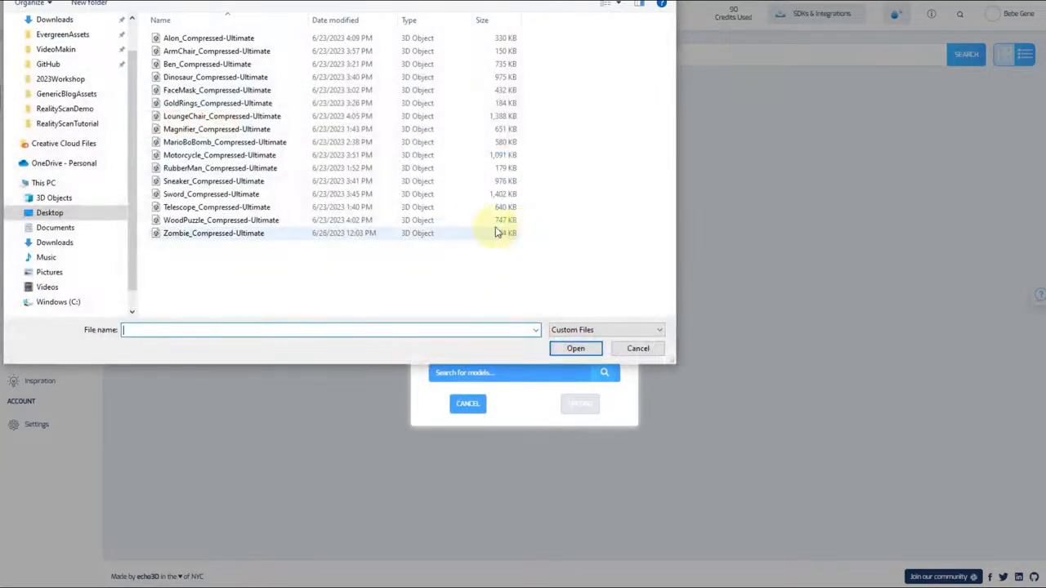
double_click(264, 147)
left_click(579, 403)
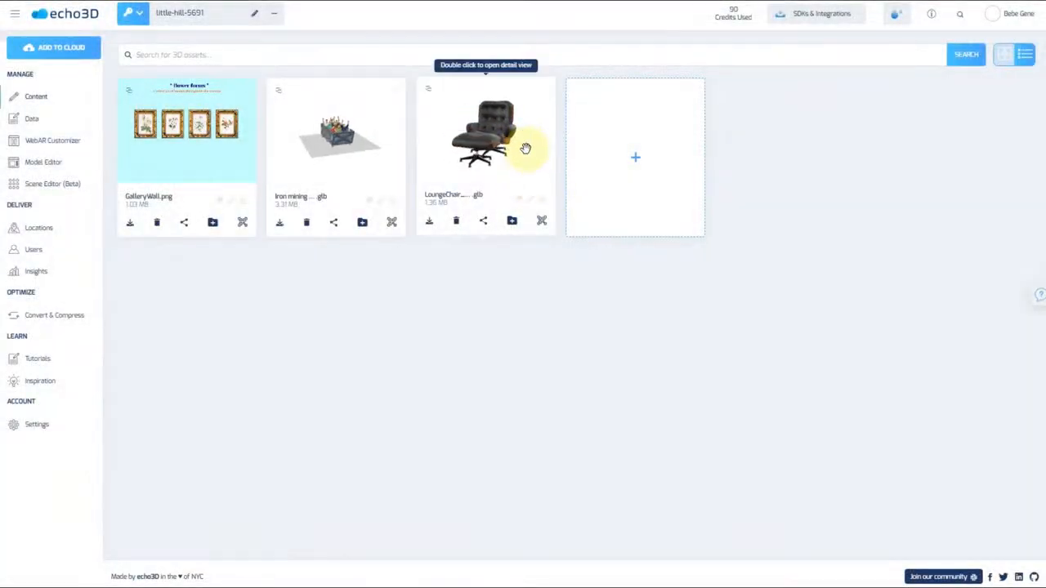
View the lounge chair's AR QR codes for seeing it on the floor, on an image and on a face
left_click(539, 223)
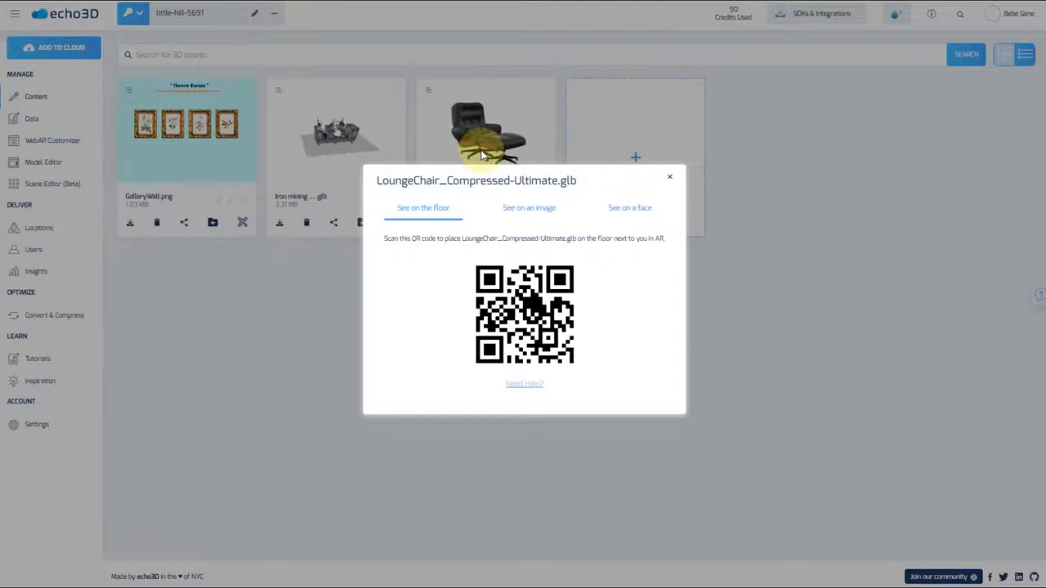
left_click(529, 207)
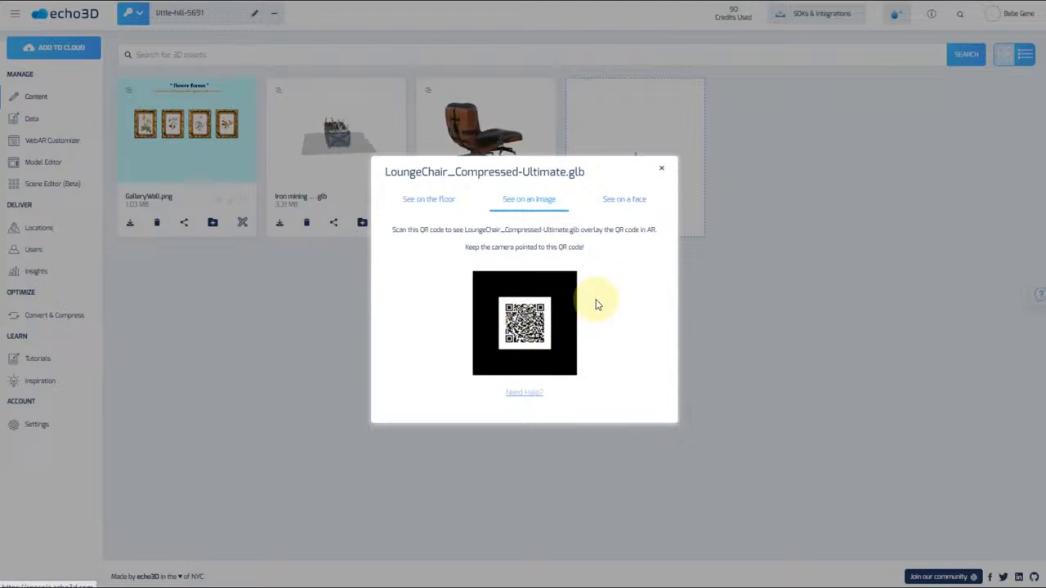
left_click(612, 204)
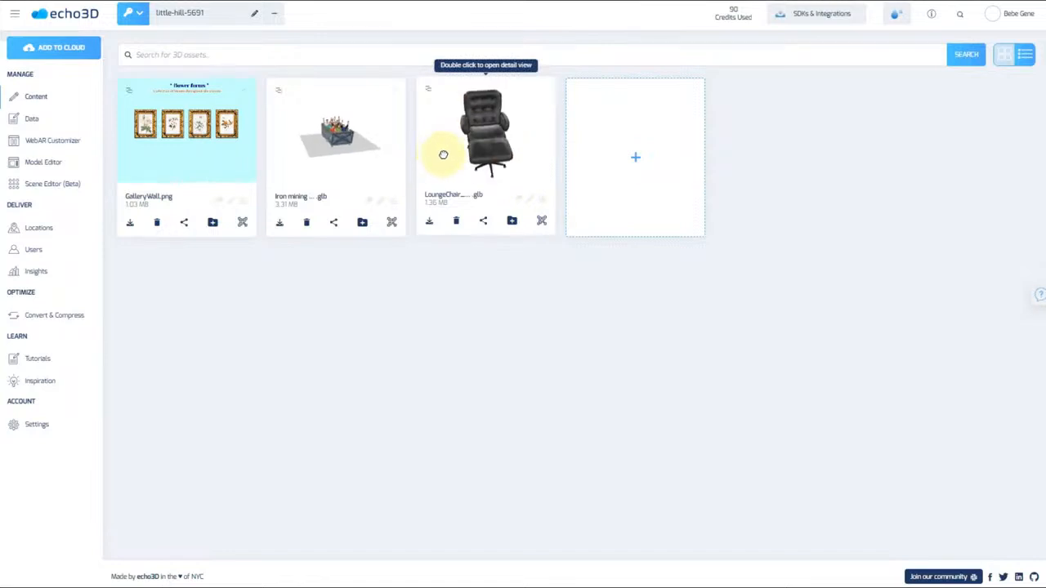
Open the lounge chair's target for editing and explore the Specific location and On an image options
double_click(443, 196)
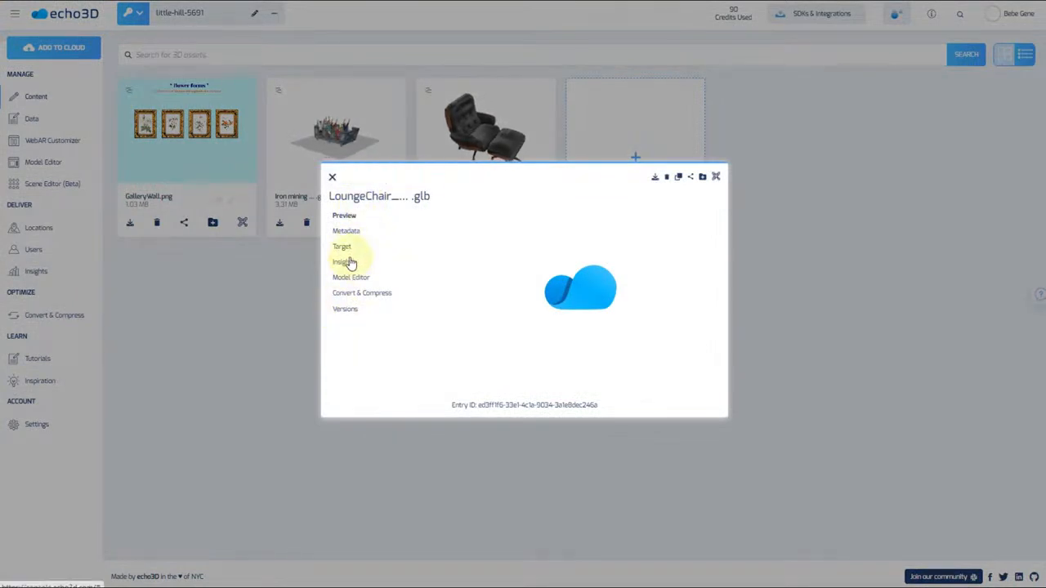
left_click(342, 247)
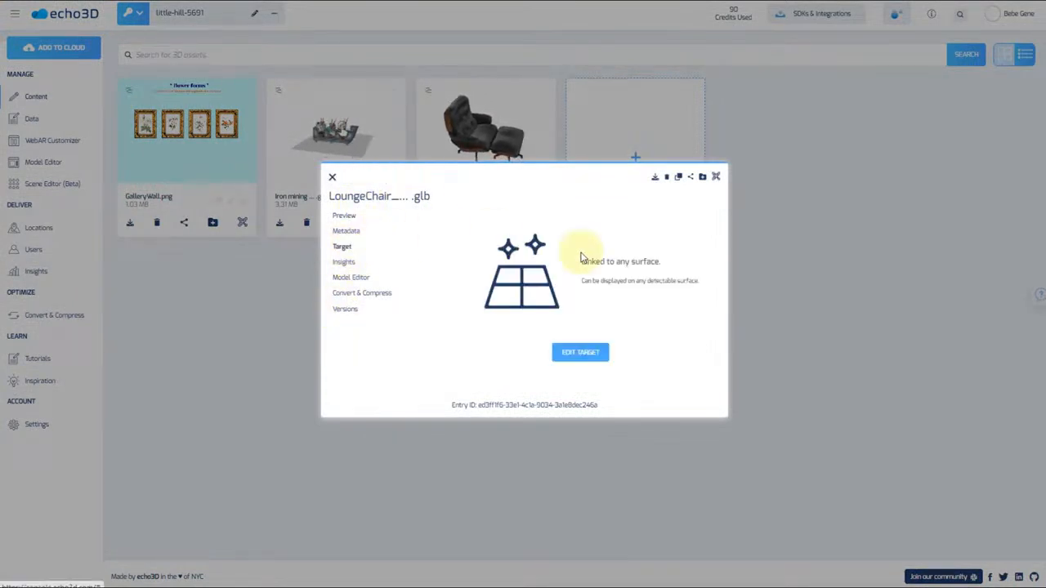
left_click(594, 350)
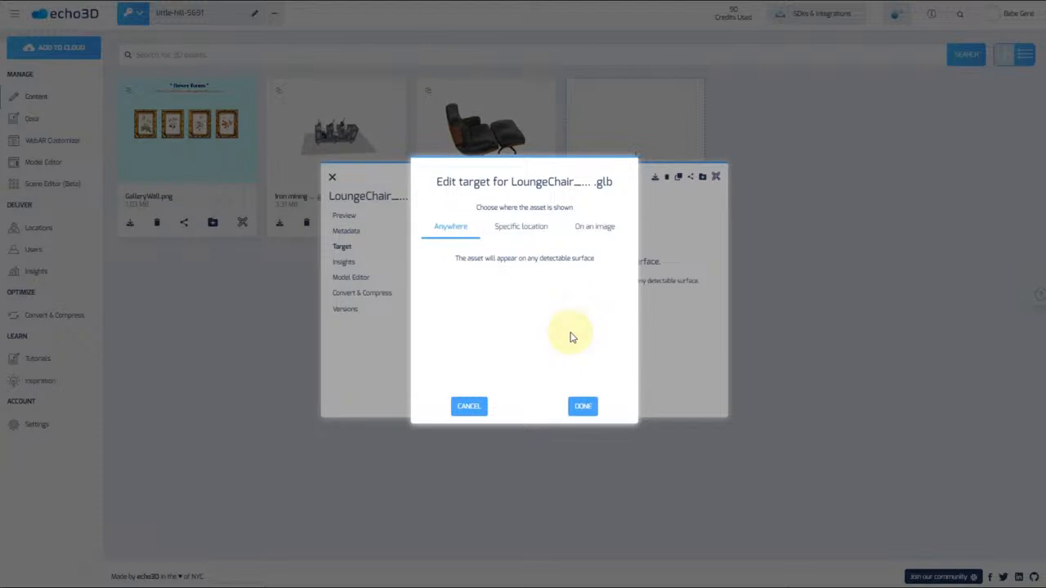
left_click(517, 238)
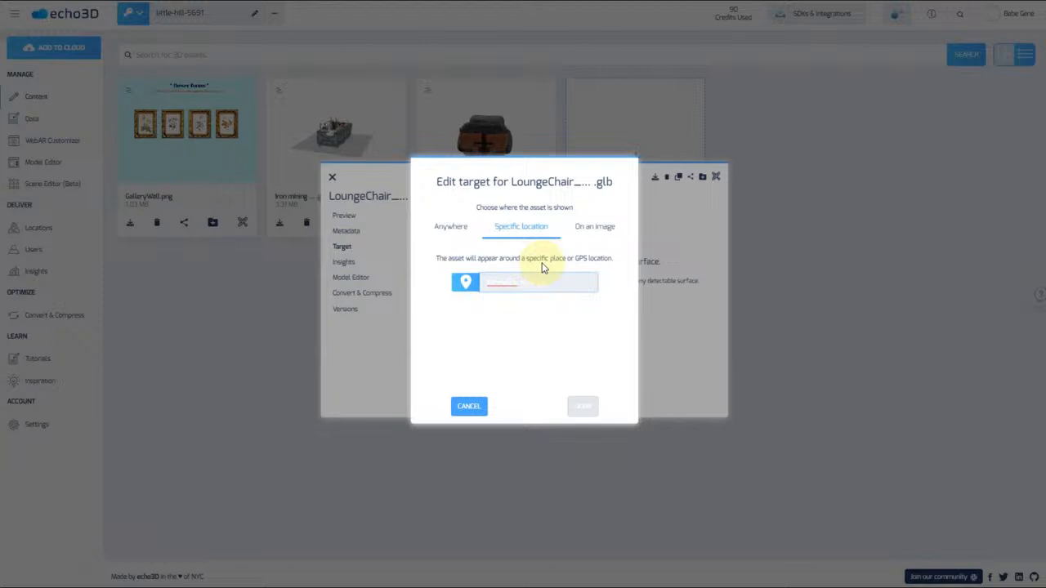
left_click(508, 279)
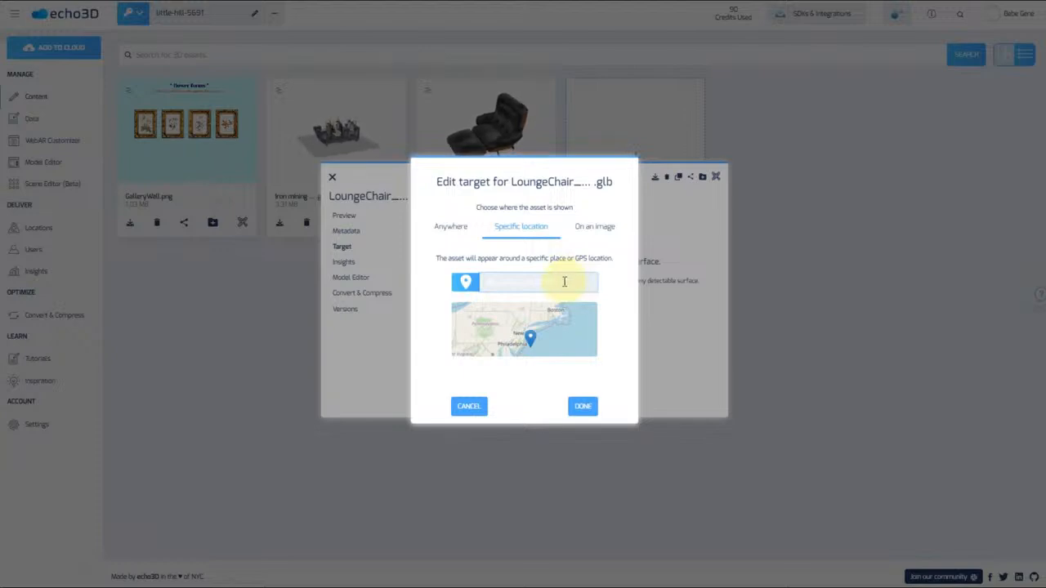
left_click(598, 229)
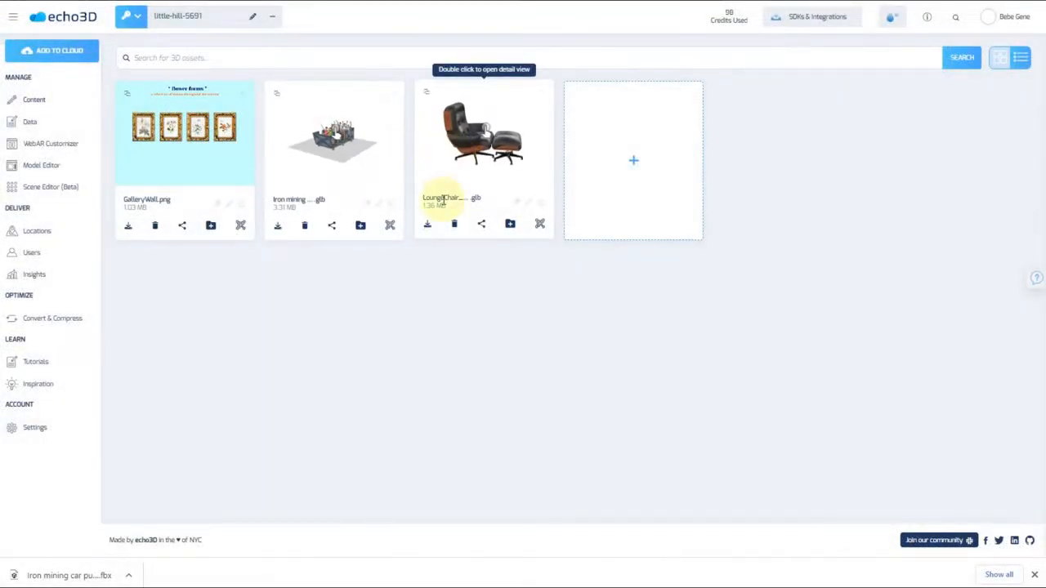
Restore the 7/13/2023, 6:31:01 PM version of the lounge chair from its version history
double_click(442, 198)
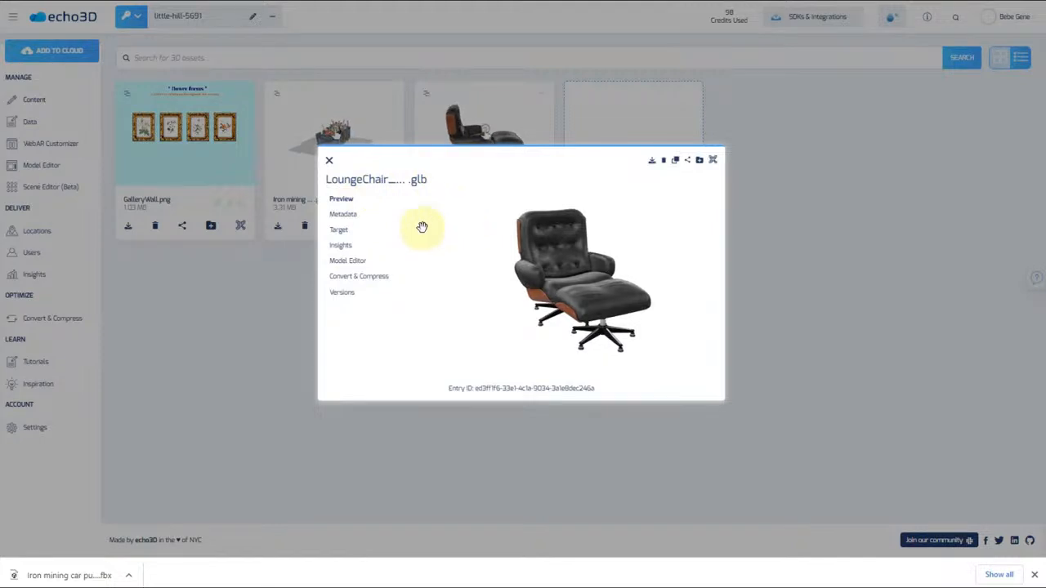
left_click(343, 293)
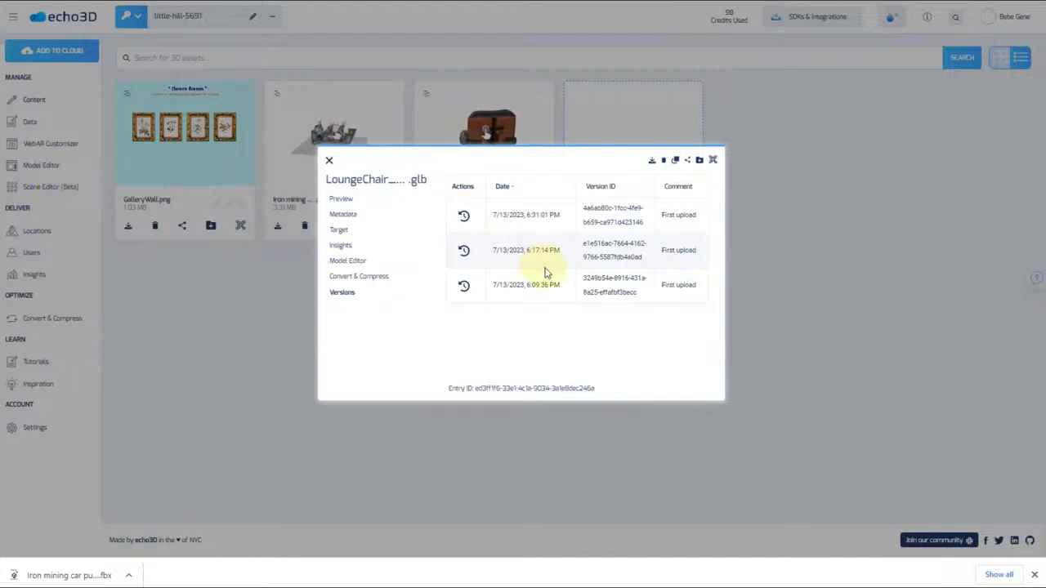
left_click(463, 219)
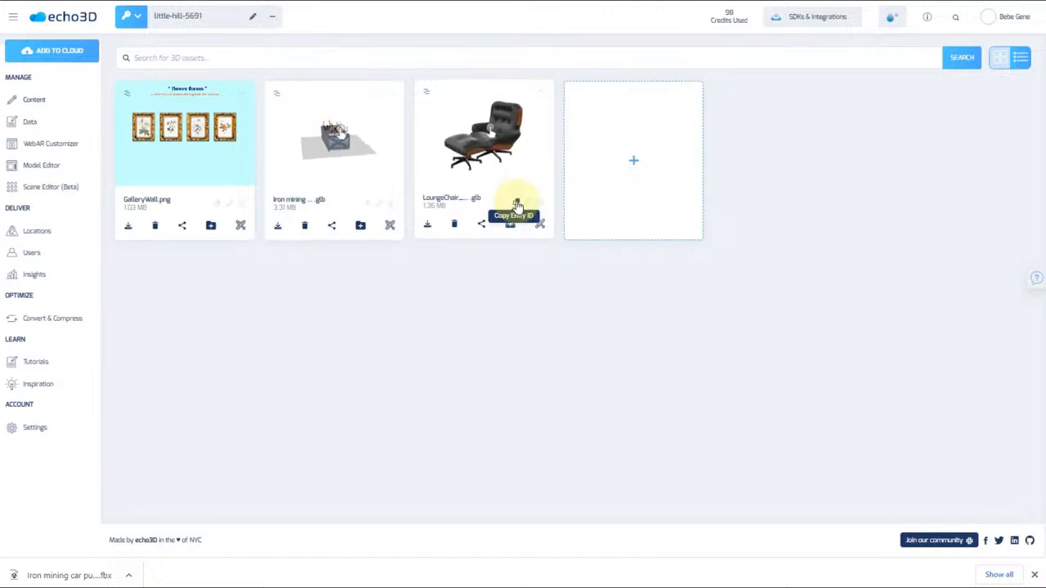
Copy the lounge chair's entry ID from its card and highlight the same ID in its detail view
left_click(516, 204)
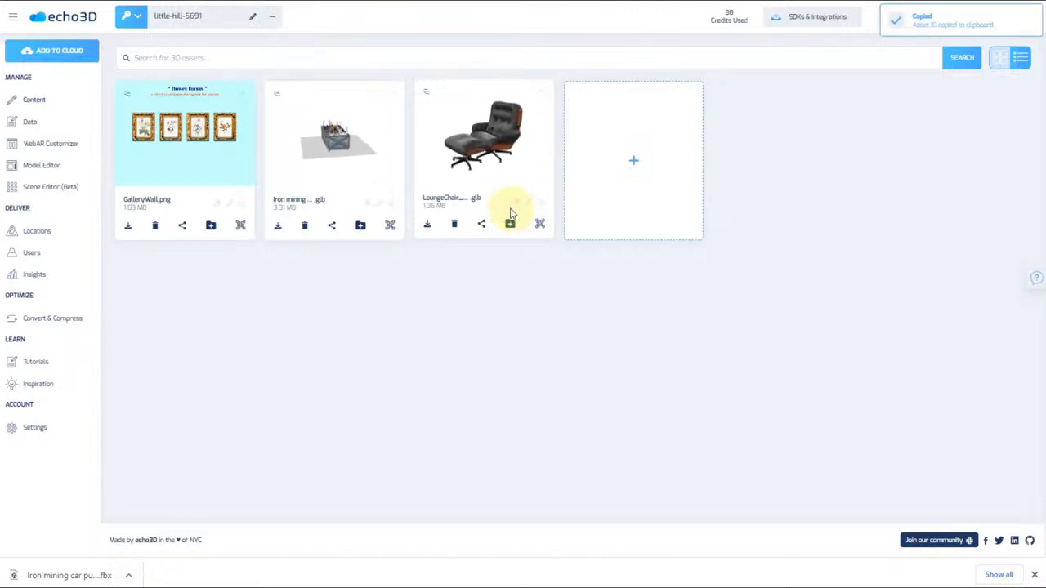
double_click(464, 199)
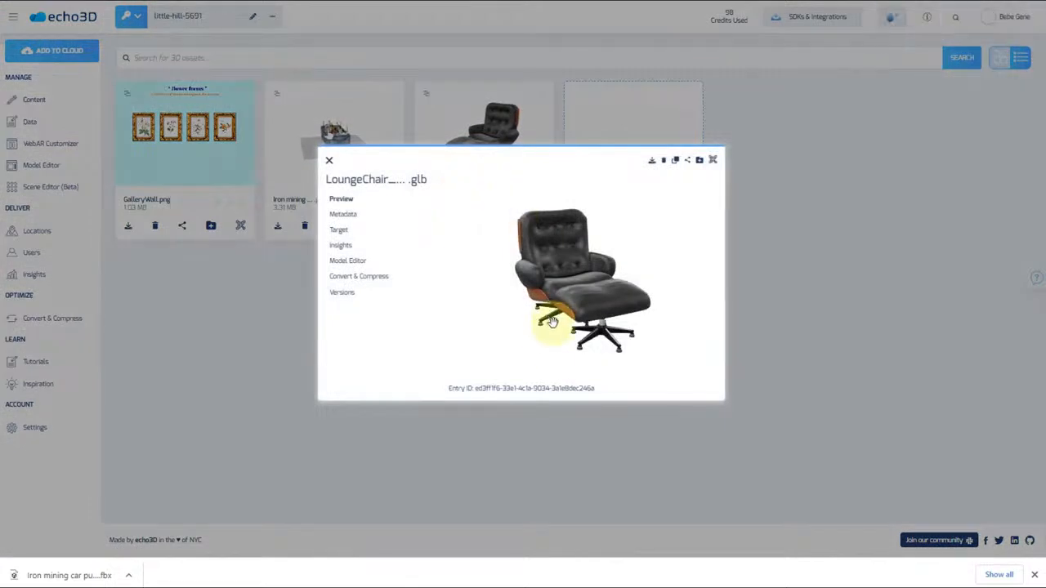
left_click_drag(592, 387, 474, 387)
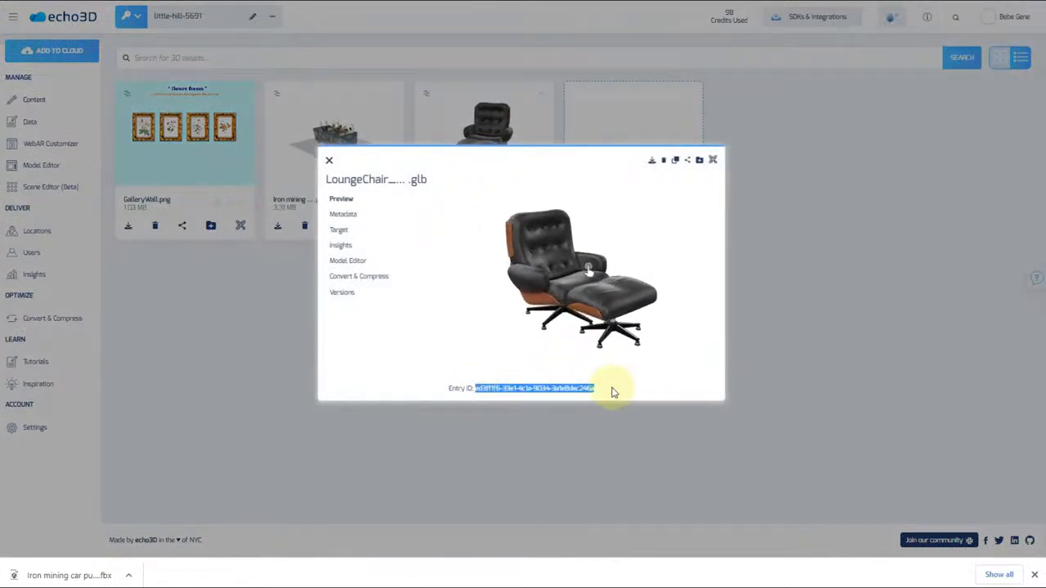
left_click(329, 160)
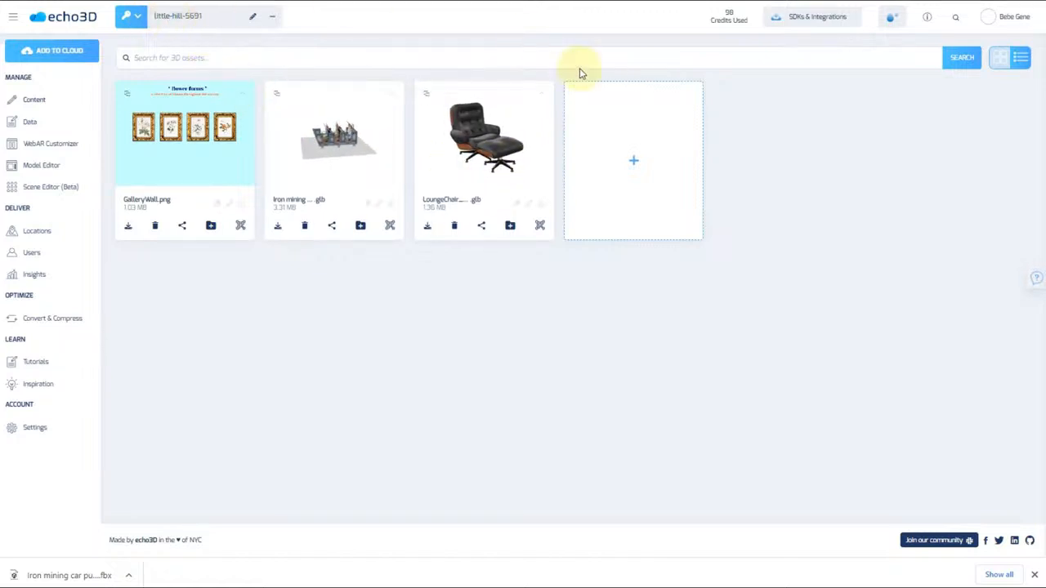
left_click(516, 205)
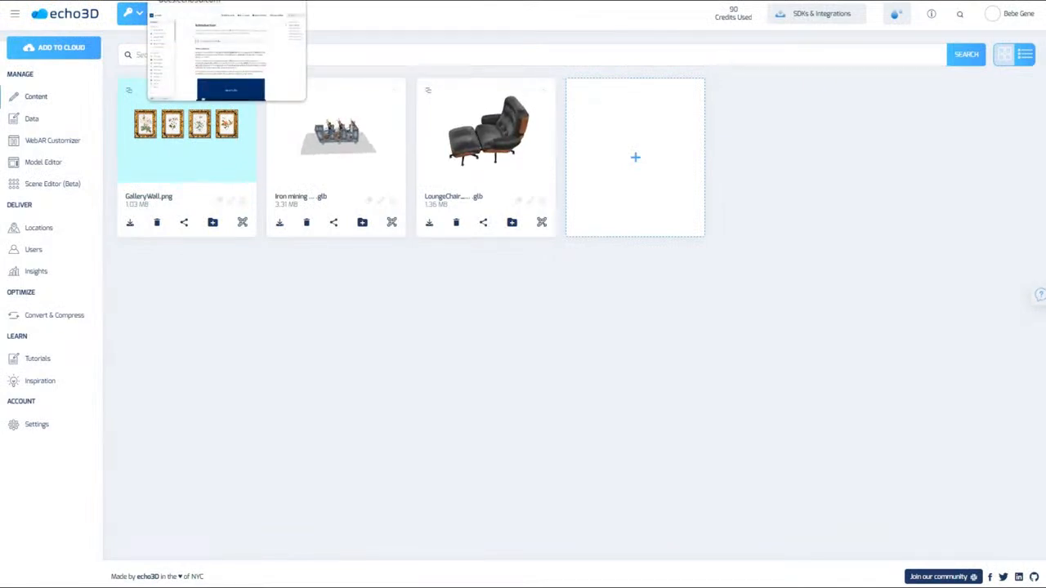
Switch to the echo3D documentation and skim its list of sections, including API and Unity
left_click(205, 0)
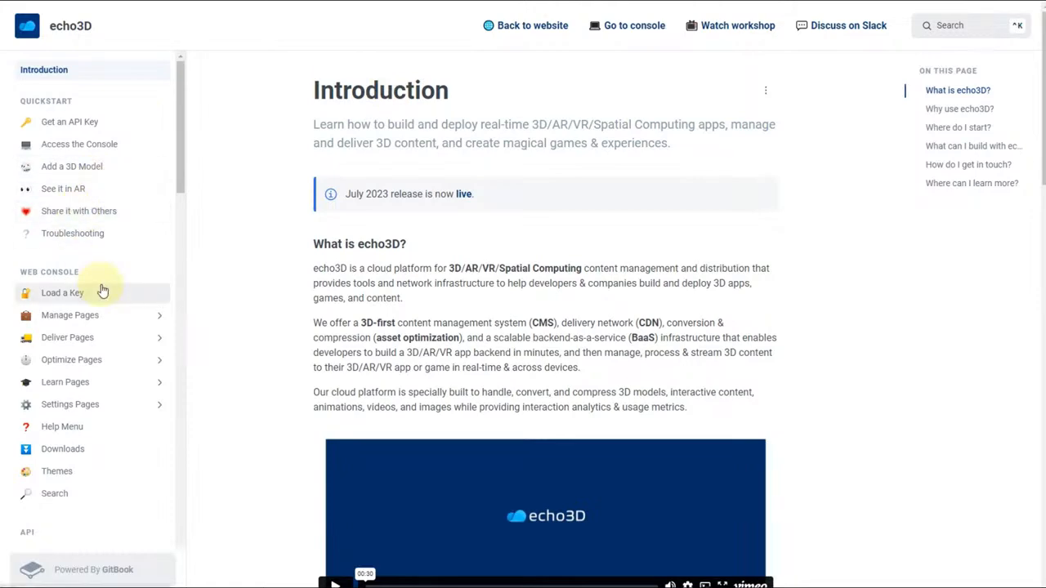
scroll(102, 290, "down", 5)
scroll(100, 286, "down", 12)
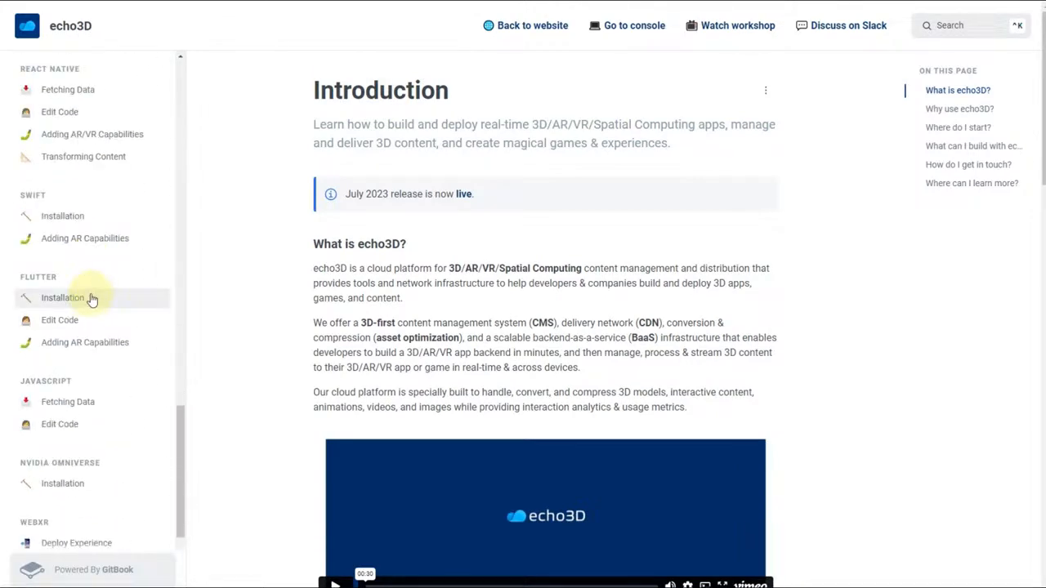
scroll(91, 299, "up", 8)
scroll(88, 299, "up", 4)
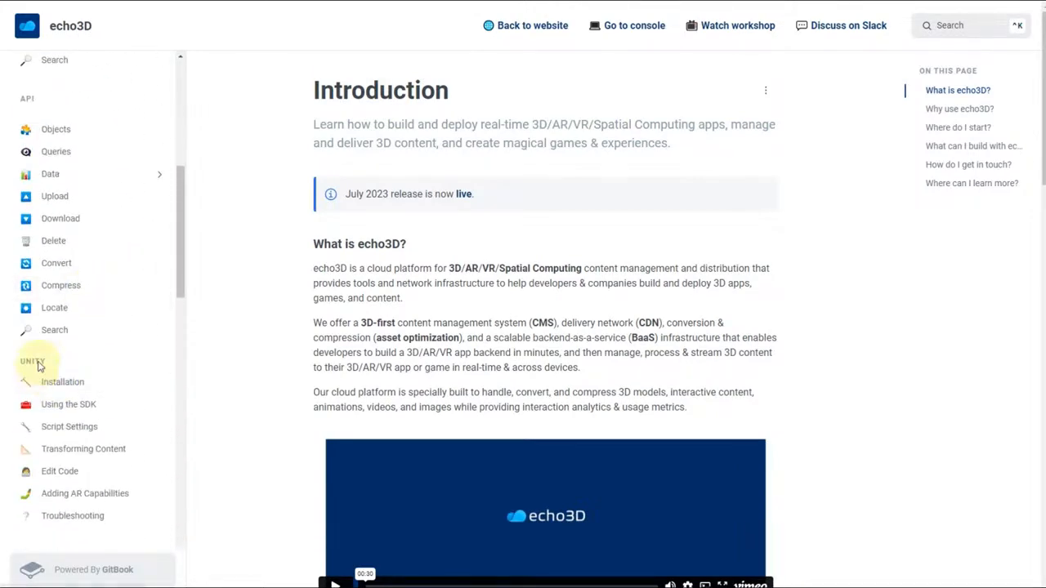
scroll(79, 249, "up", 6)
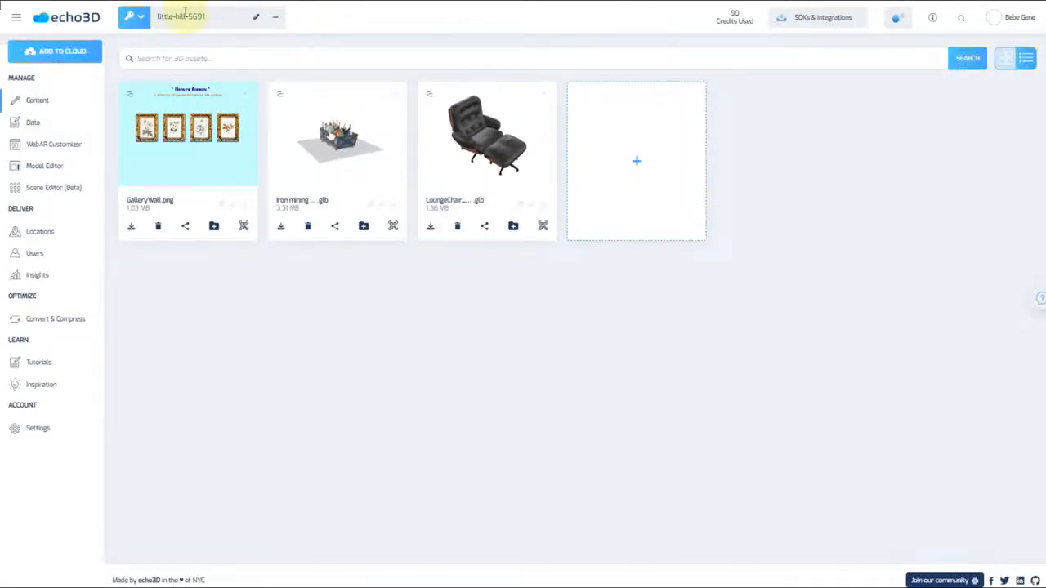
Examine the documentation's sections from Web Console and API through the Unity, Unreal 4, AR.js, Swift, Flutter and WebXR guides to Ecommerce Sites
left_click(135, 18)
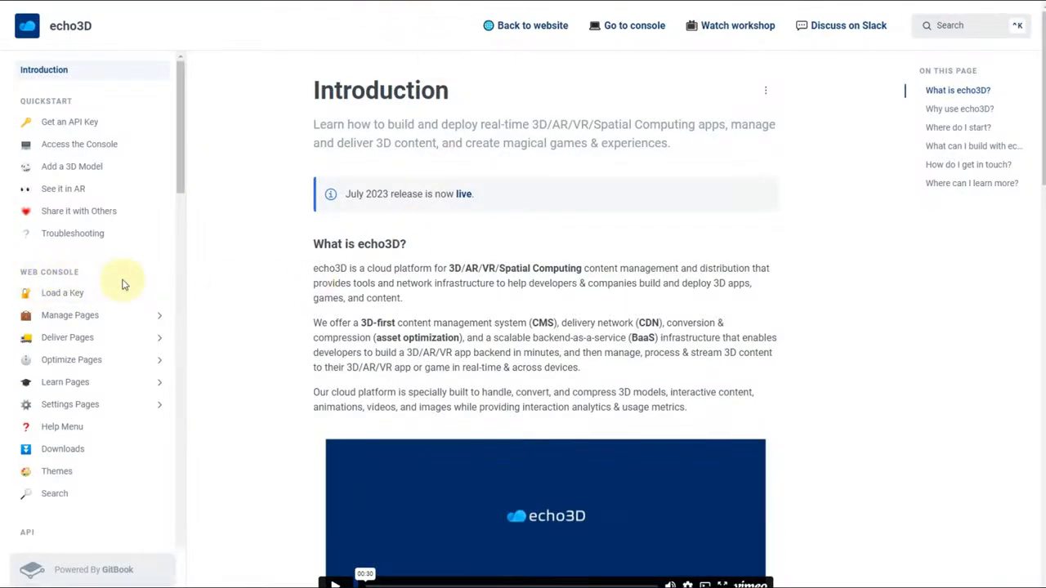
scroll(103, 281, "down", 1)
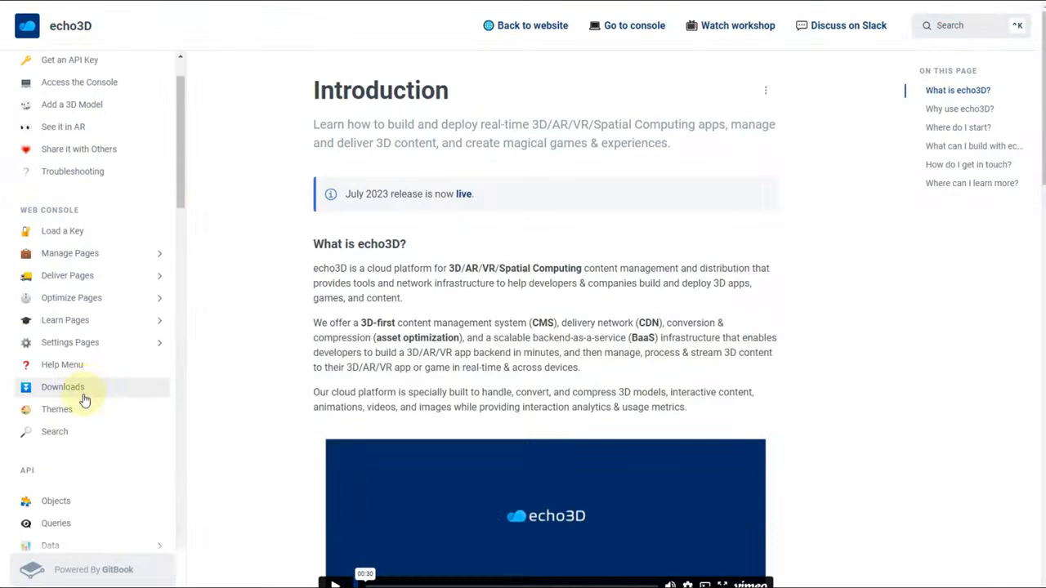
scroll(90, 360, "down", 3)
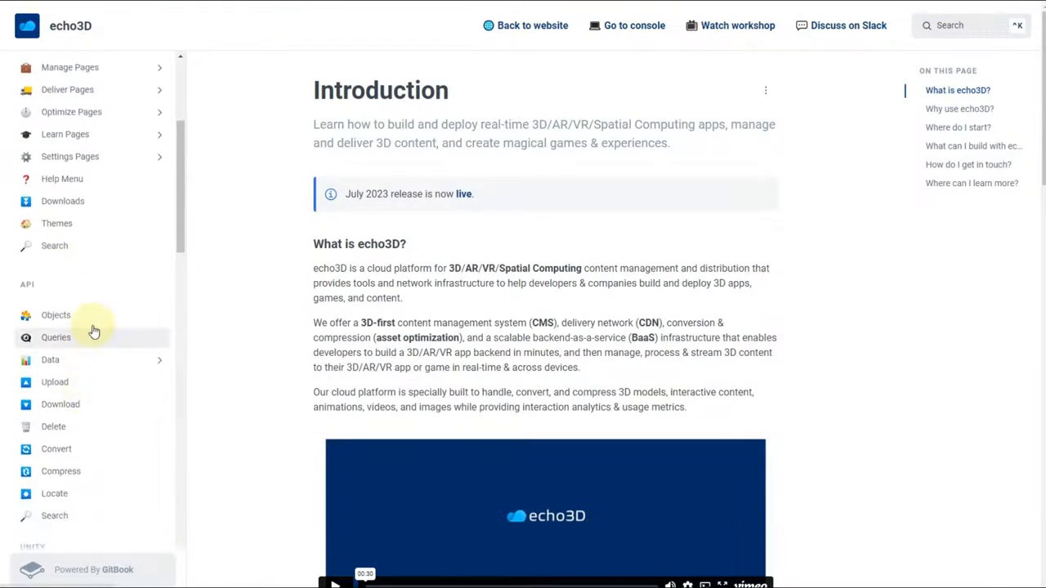
scroll(117, 359, "down", 3)
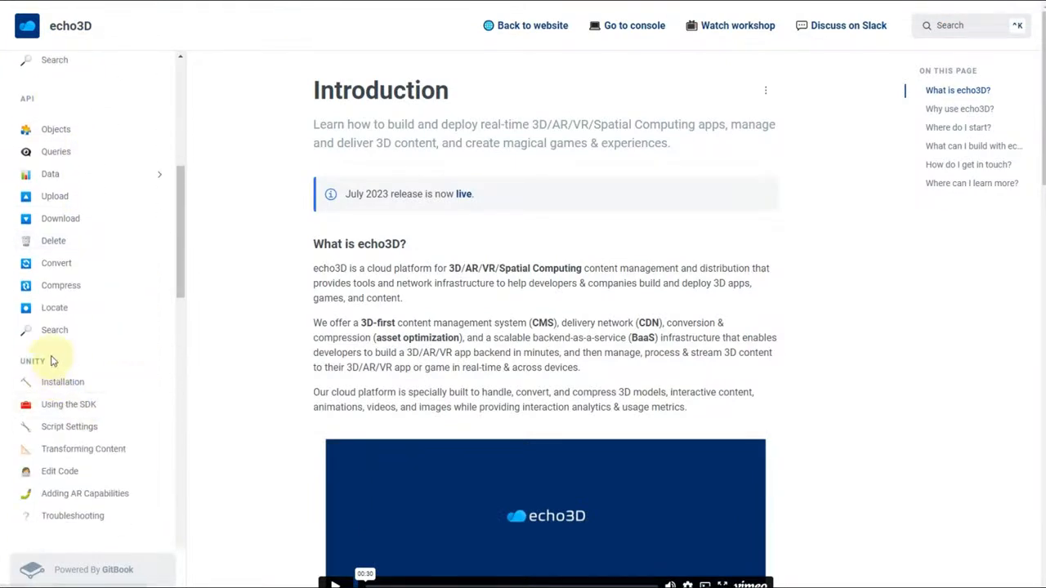
scroll(53, 368, "down", 3)
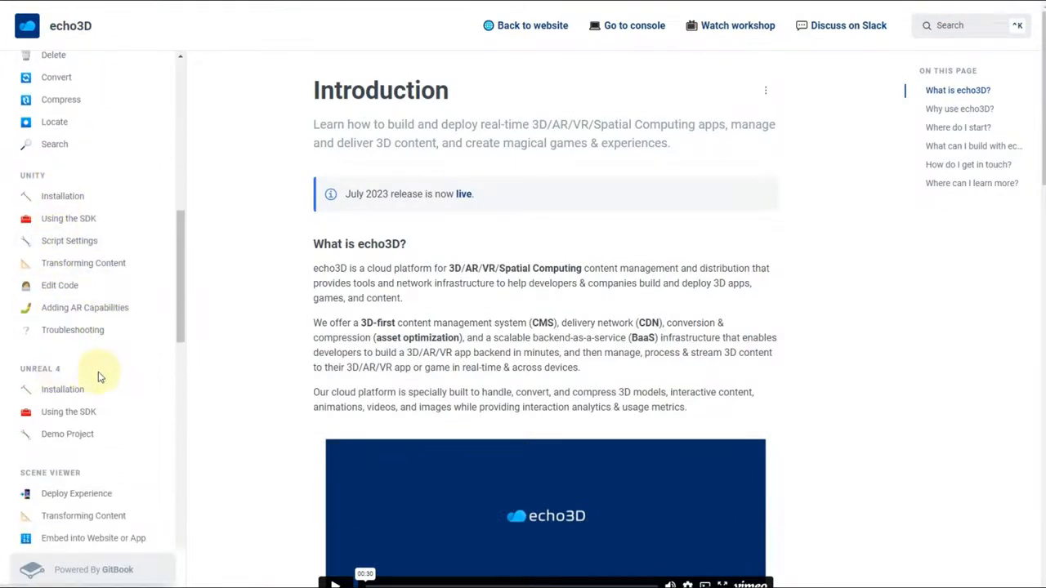
scroll(98, 376, "down", 4)
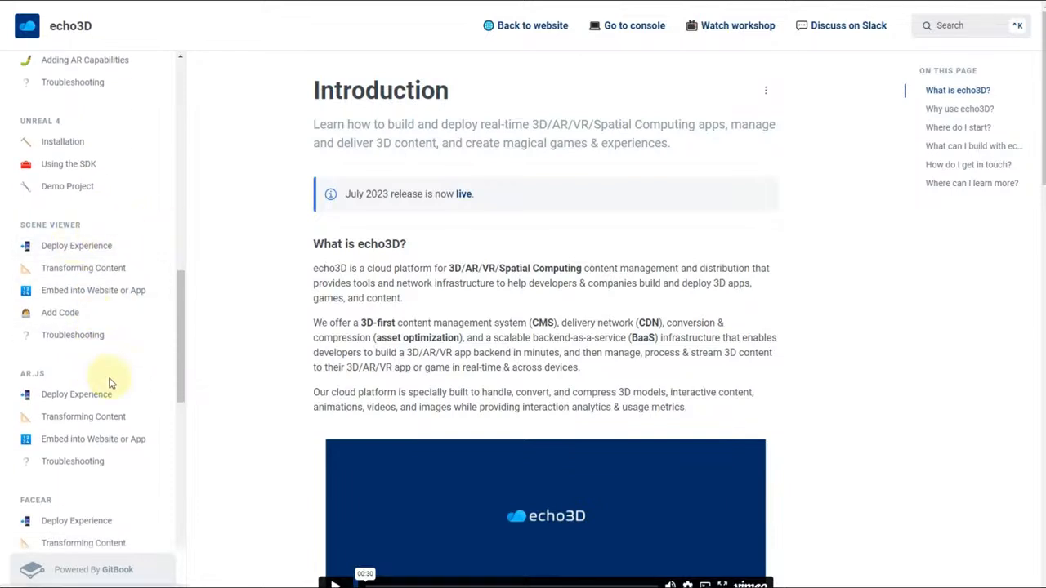
scroll(110, 382, "down", 4)
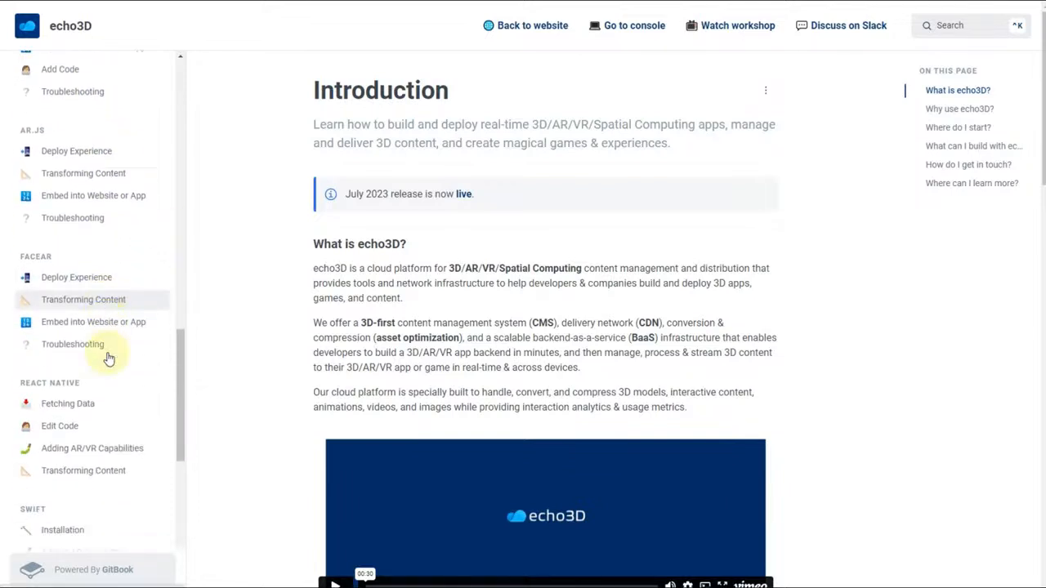
scroll(108, 359, "down", 3)
scroll(107, 384, "down", 4)
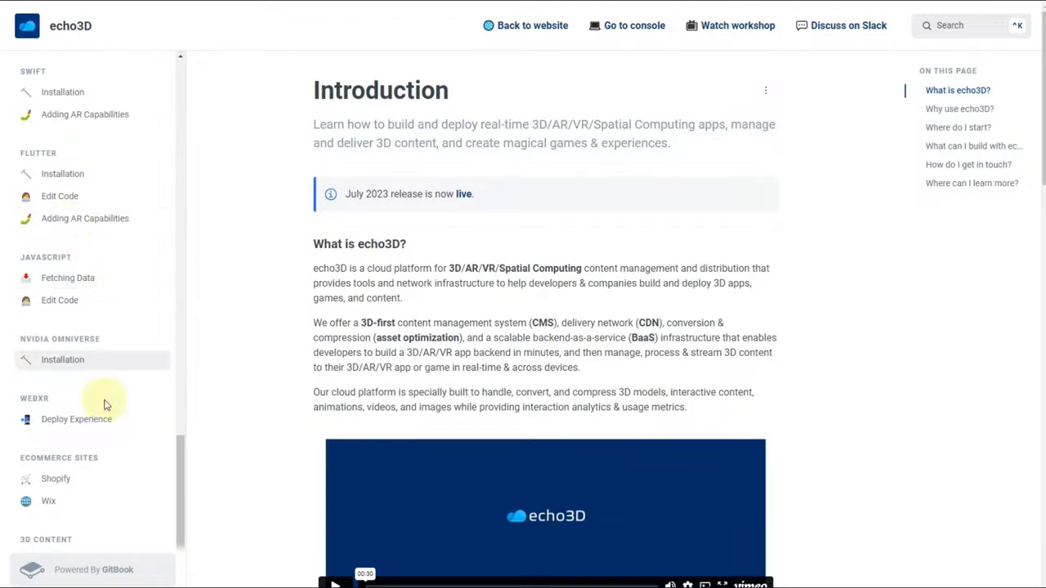
scroll(81, 498, "down", 1)
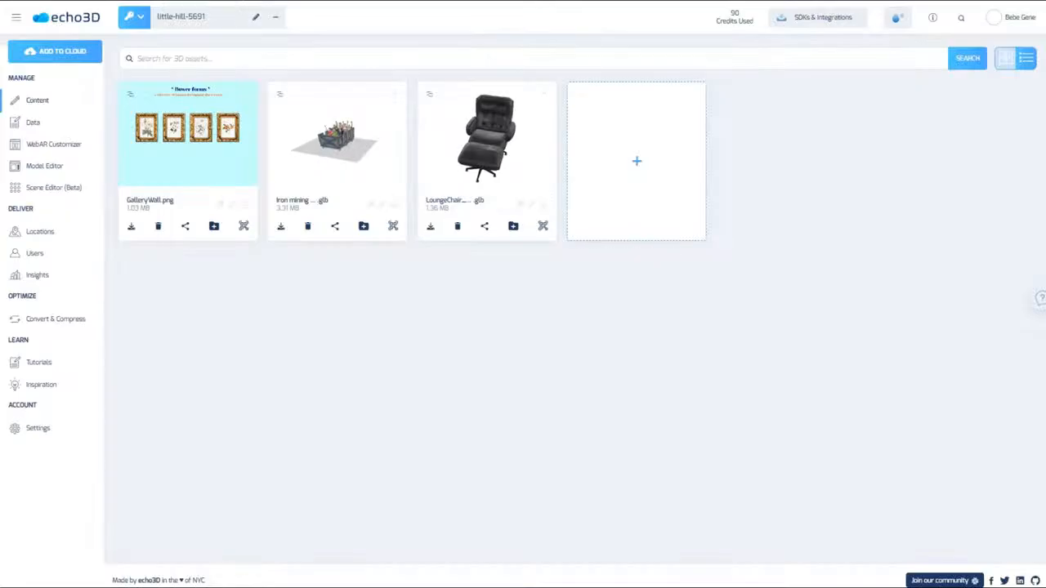
Review the Data page's metadata table for each asset and compare it with the assets on the Content page
left_click(48, 102)
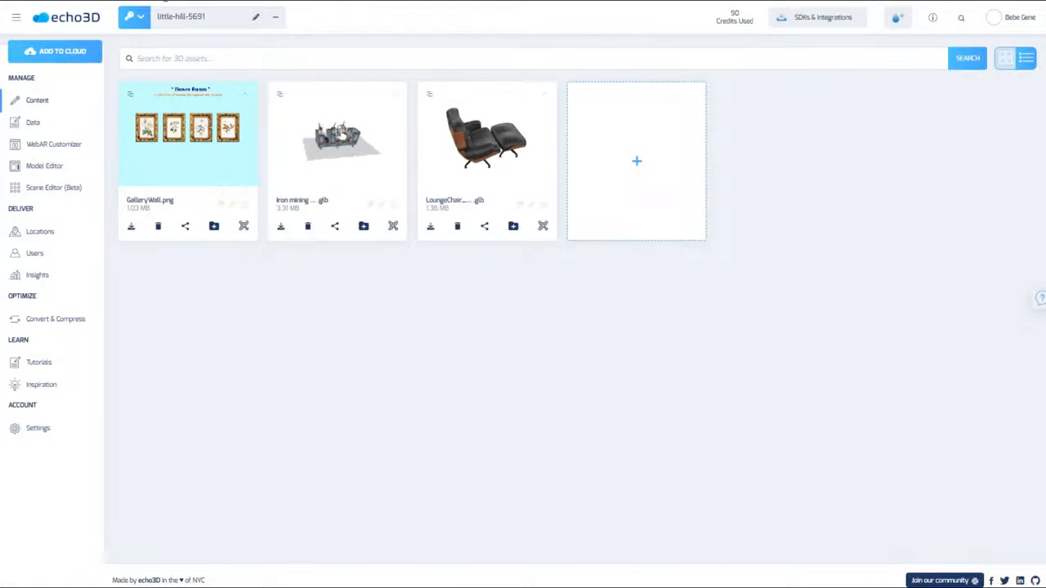
left_click(35, 121)
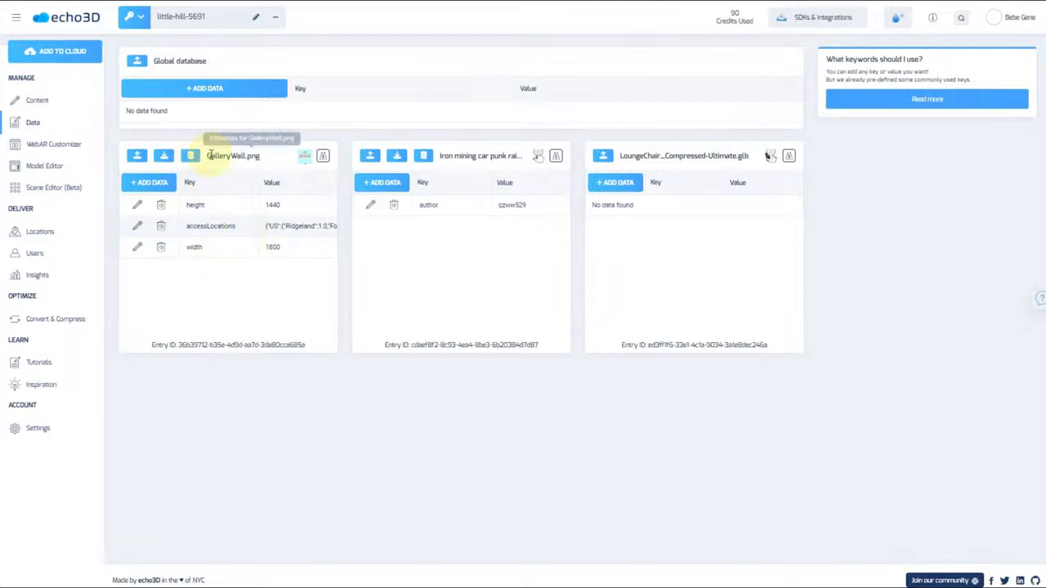
left_click_drag(205, 156, 268, 160)
left_click(256, 158)
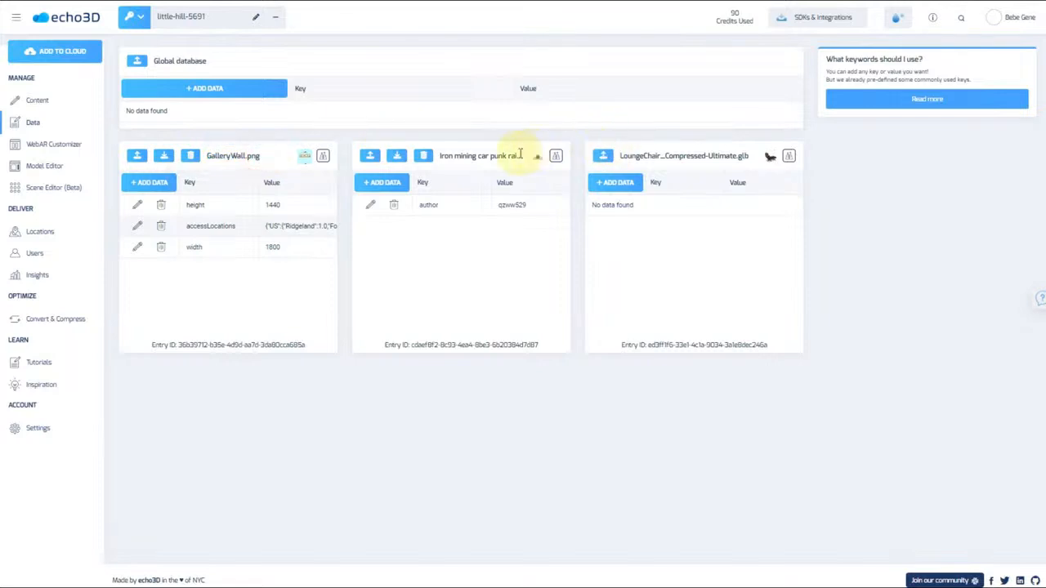
left_click(70, 100)
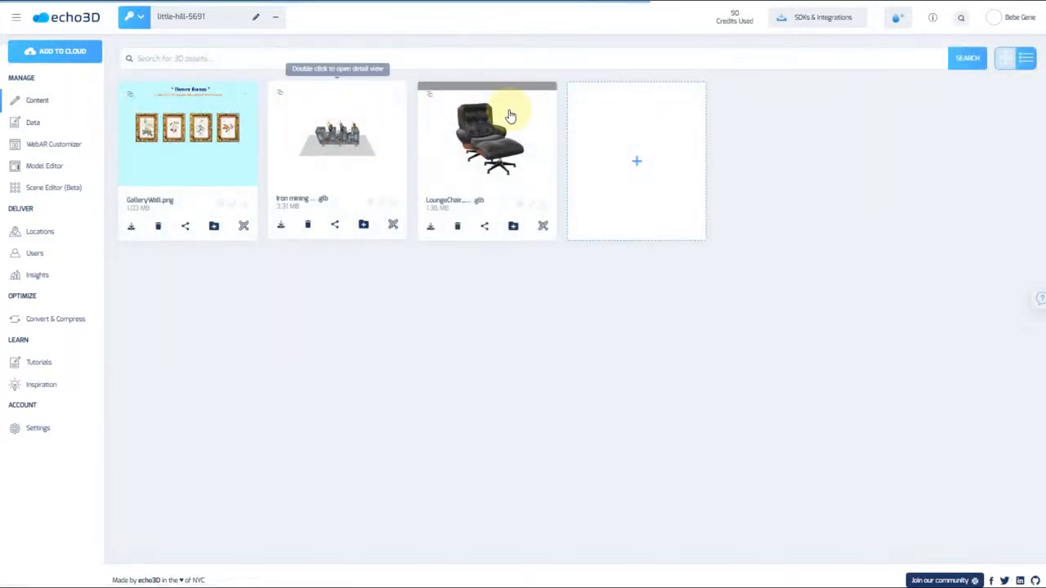
left_click(54, 125)
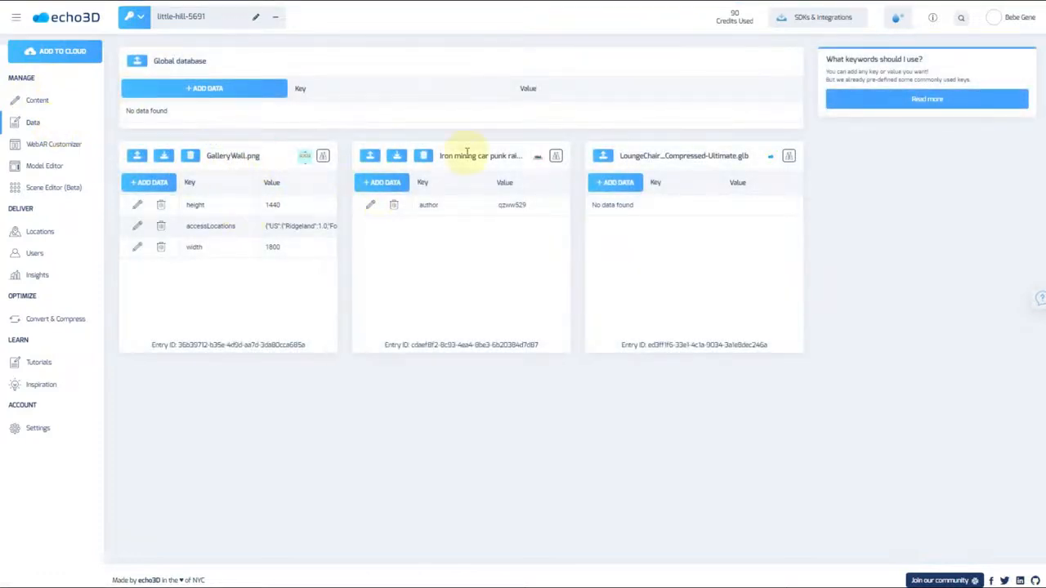
Draft a global database entry with the key scale and the value 2, and discard it
left_click(196, 87)
left_click(357, 114)
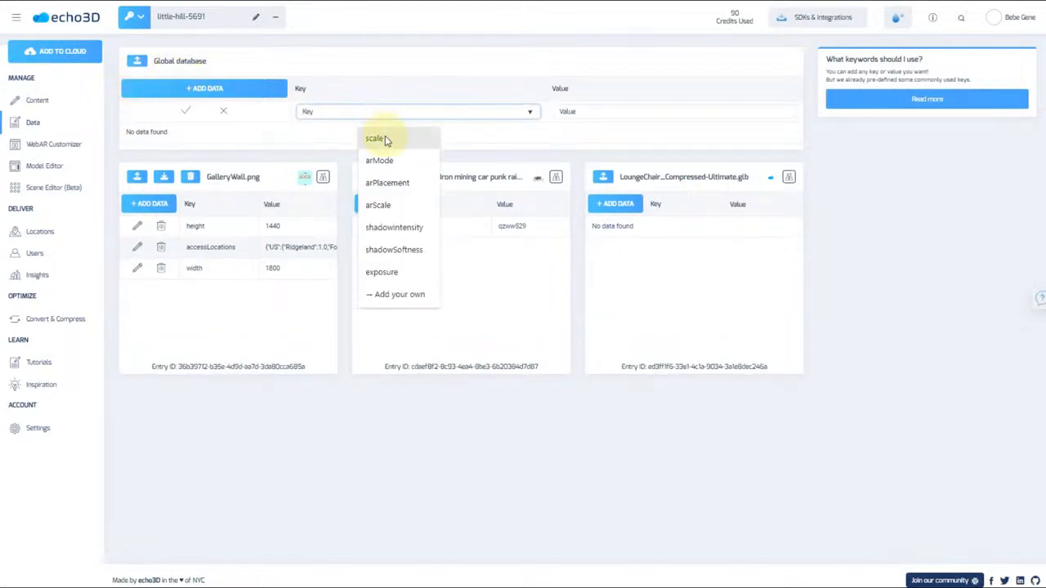
left_click(376, 139)
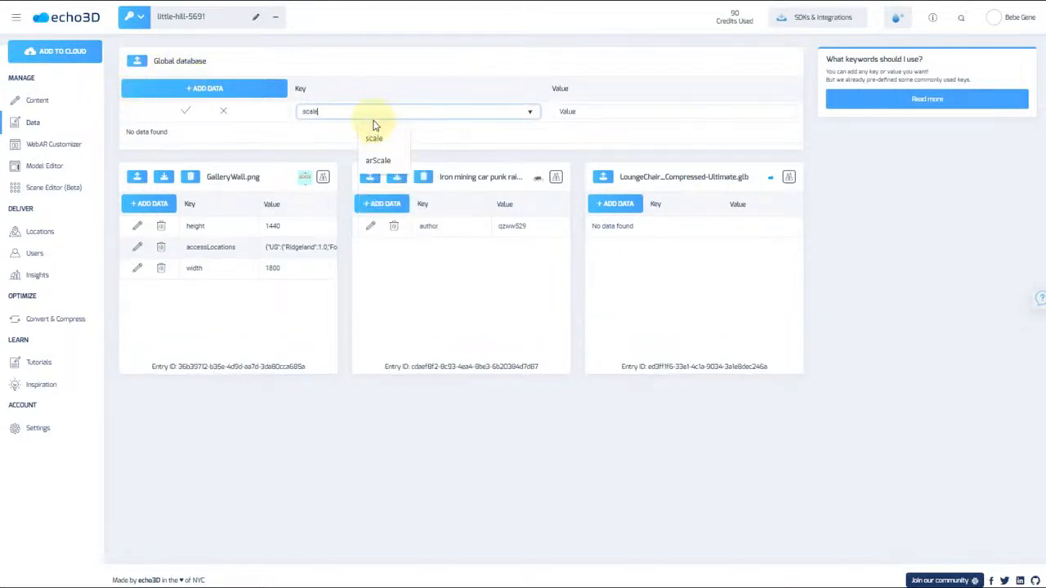
left_click(590, 109)
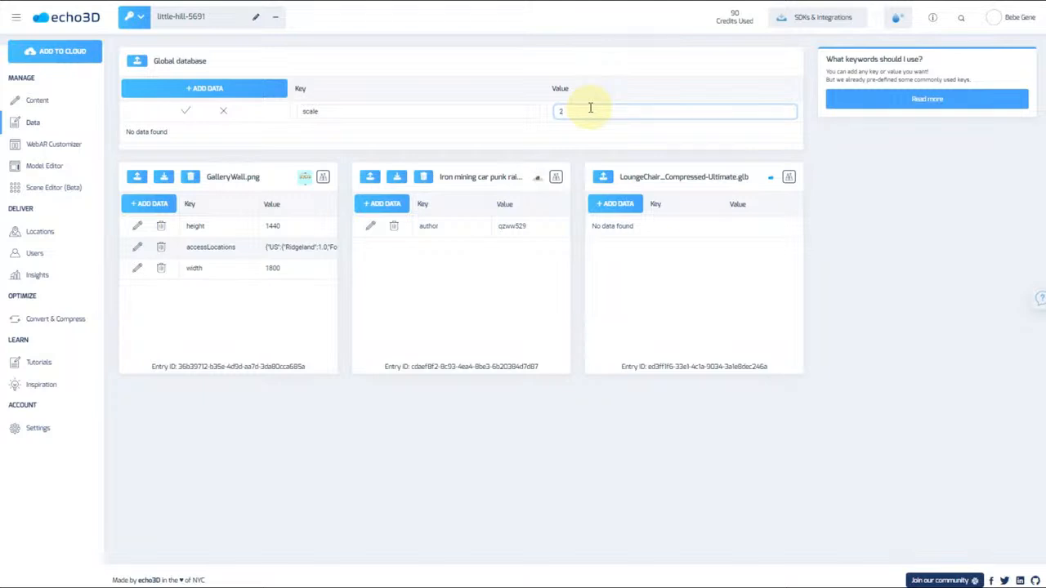
left_click(222, 111)
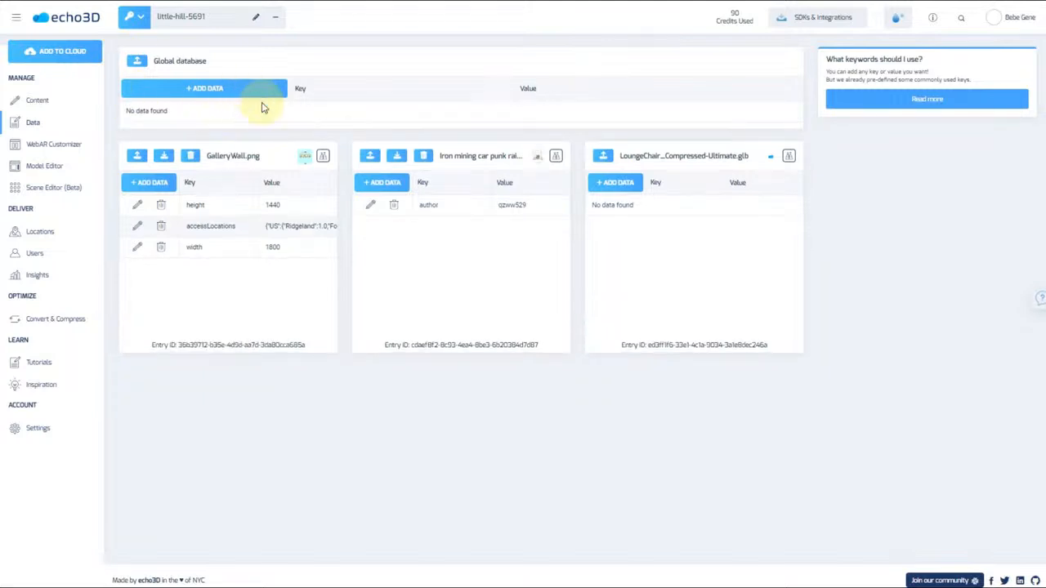
Start a new data entry for GalleryWall.png and look through the predefined keys, down to the option to add your own
left_click(144, 183)
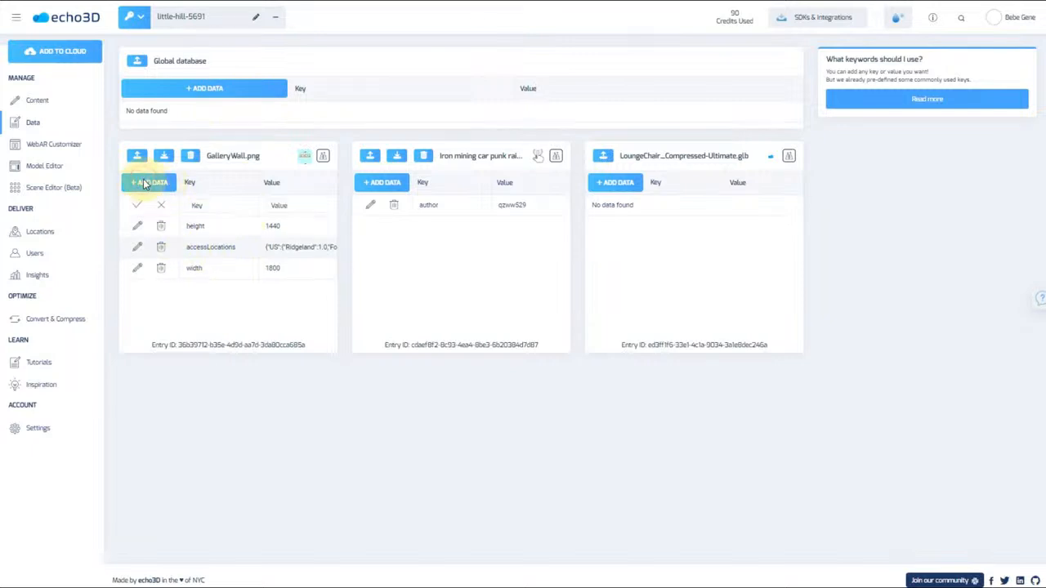
left_click(242, 206)
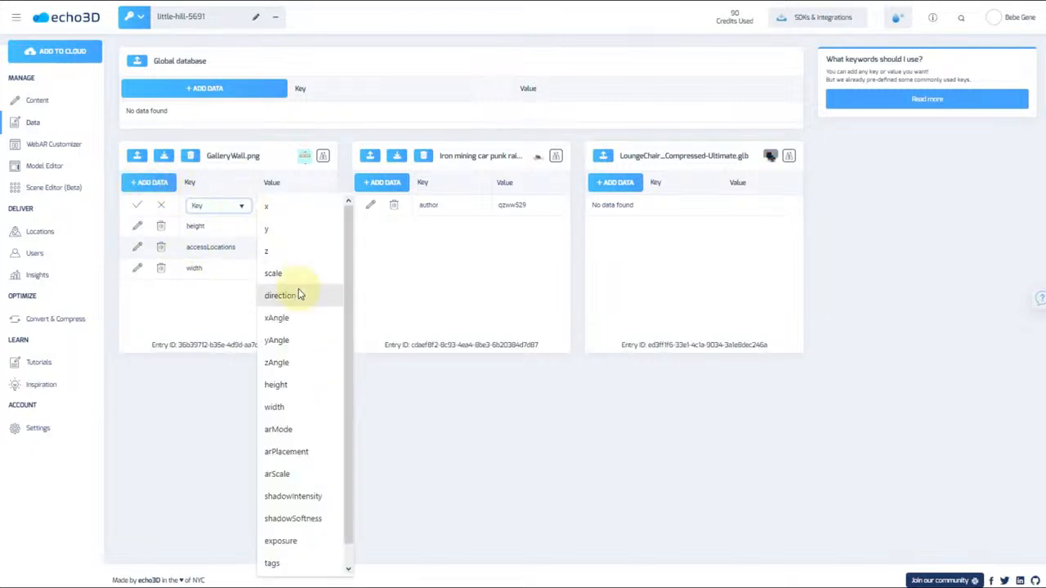
scroll(298, 376, "down", 1)
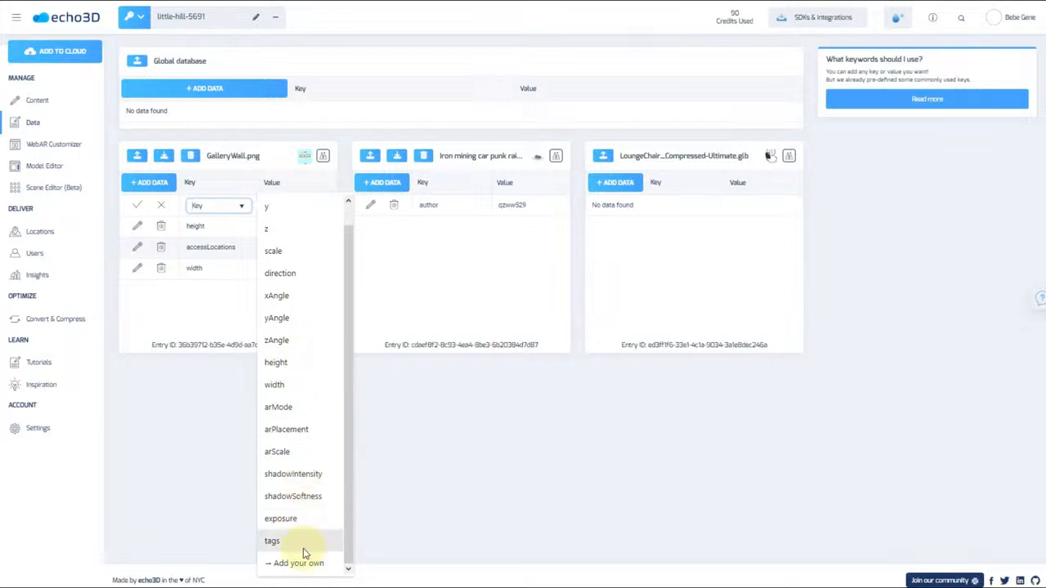
left_click(276, 184)
left_click(215, 426)
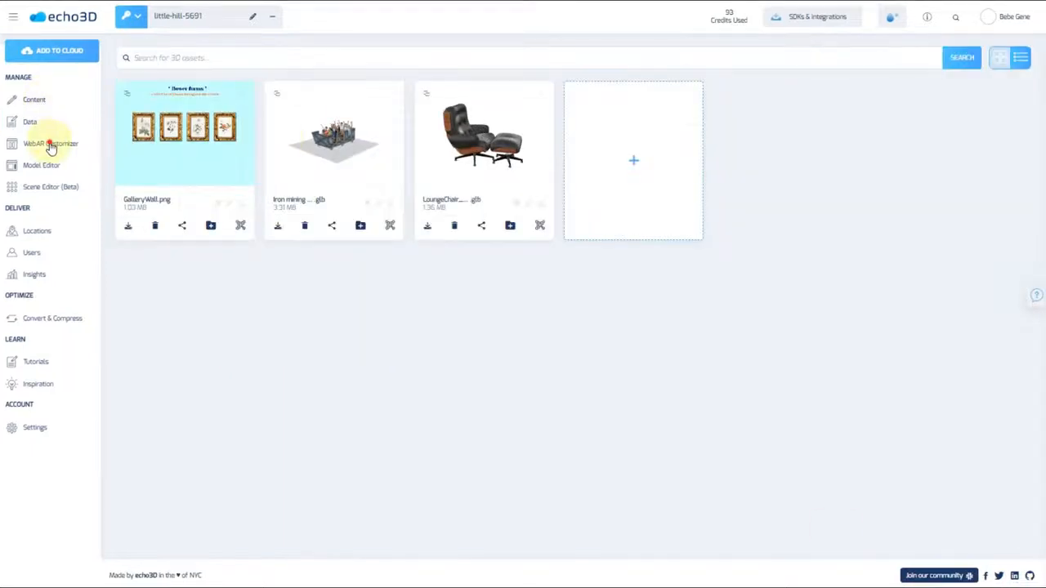
Open the WebAR Customizer and preview LoungeChair_Compressed-Ultimate.glb
left_click(51, 144)
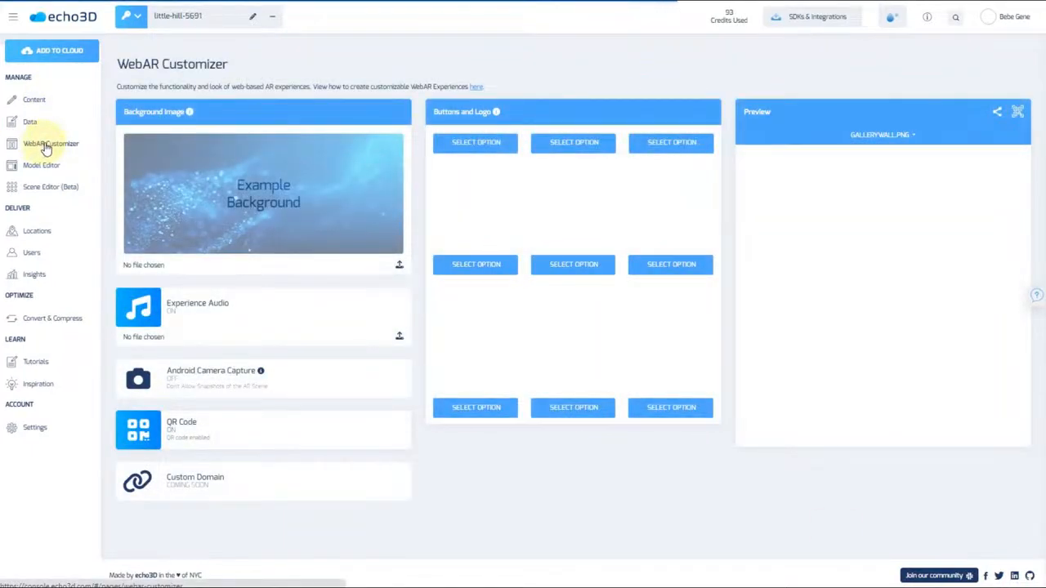
left_click(879, 135)
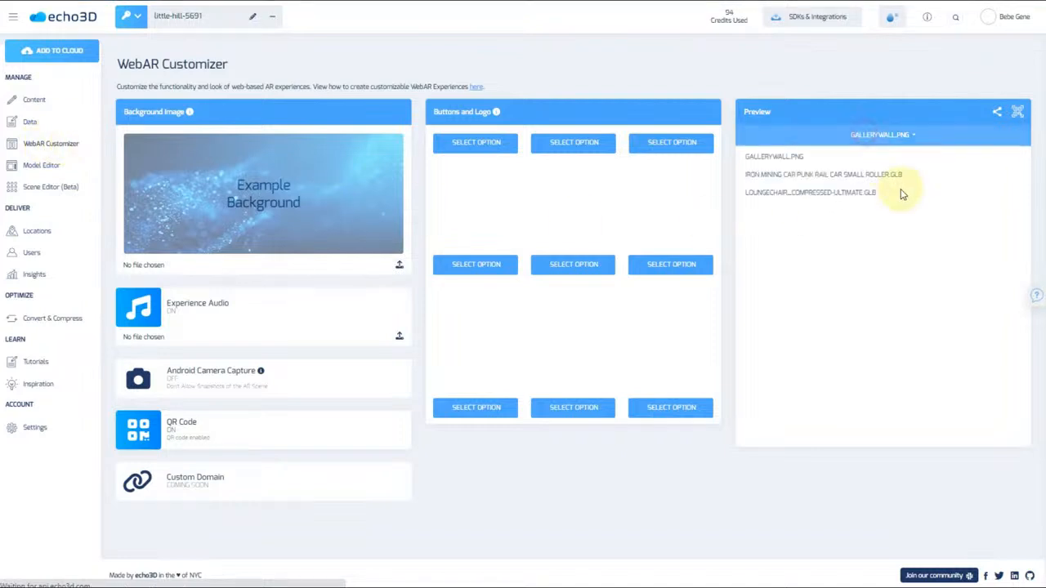
left_click(897, 193)
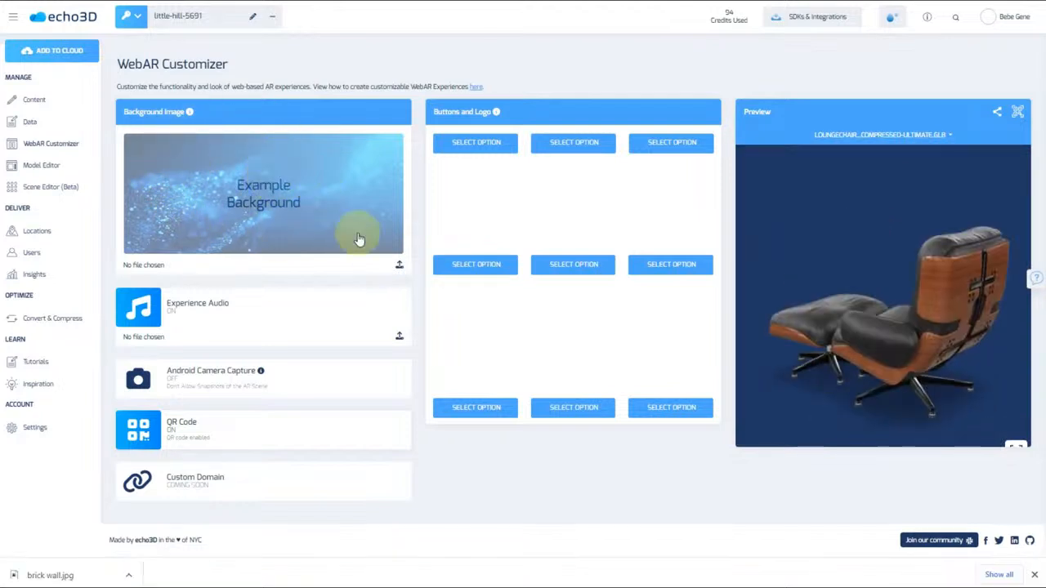
Upload brick wall.jpg from the Desktop folder as the WebAR background image
left_click(397, 264)
left_click(42, 216)
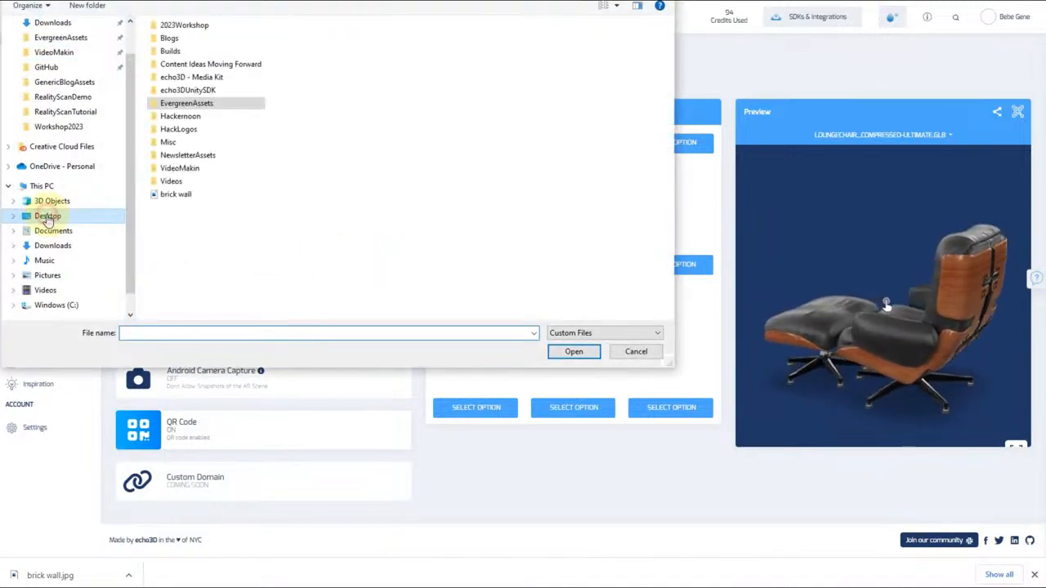
double_click(160, 194)
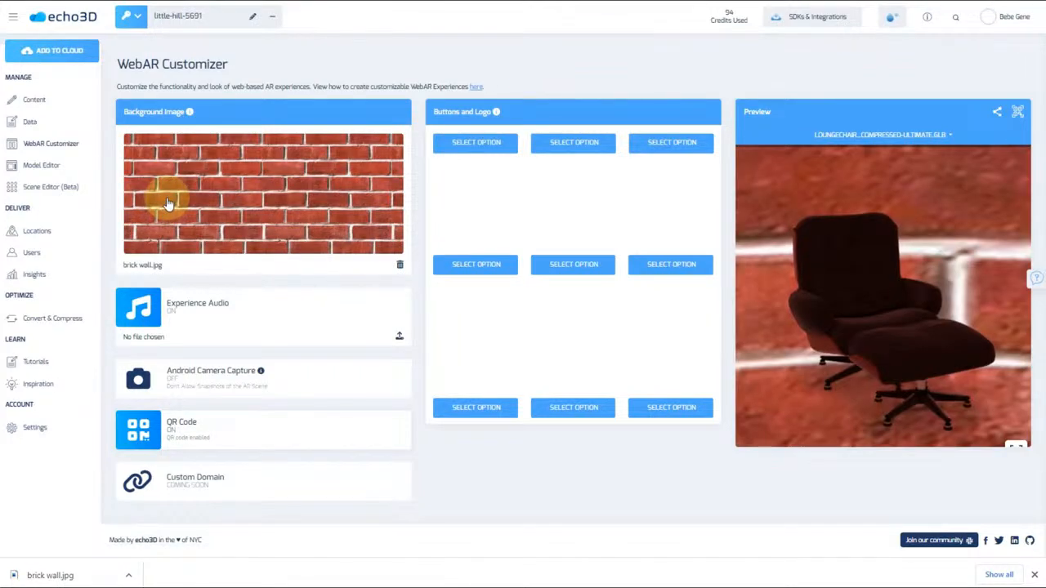
Inspect the lounge chair against the new background from several angles, and show and hide the preview's QR code
left_click_drag(959, 286, 888, 289)
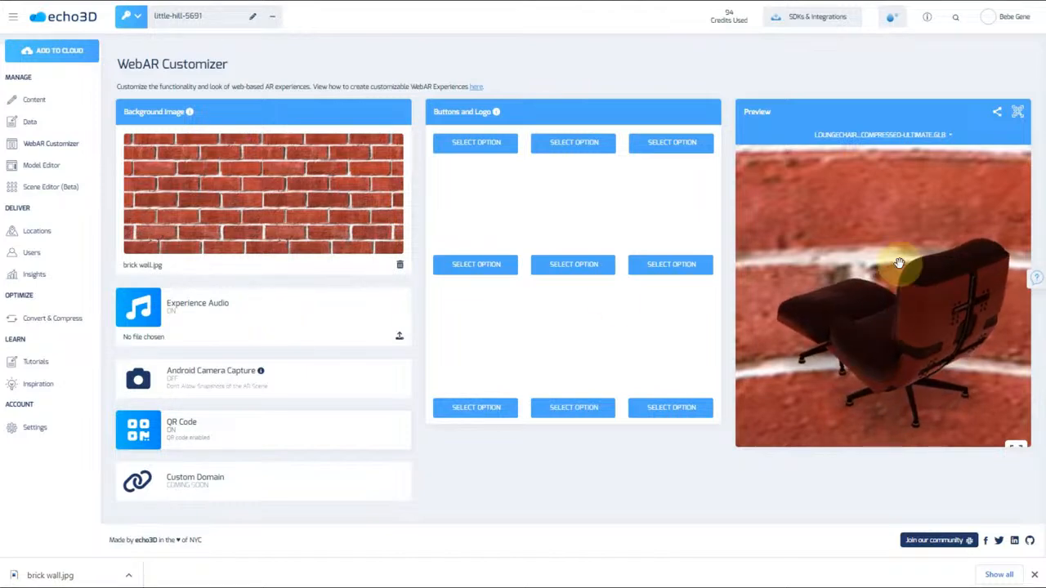
left_click_drag(899, 264, 882, 201)
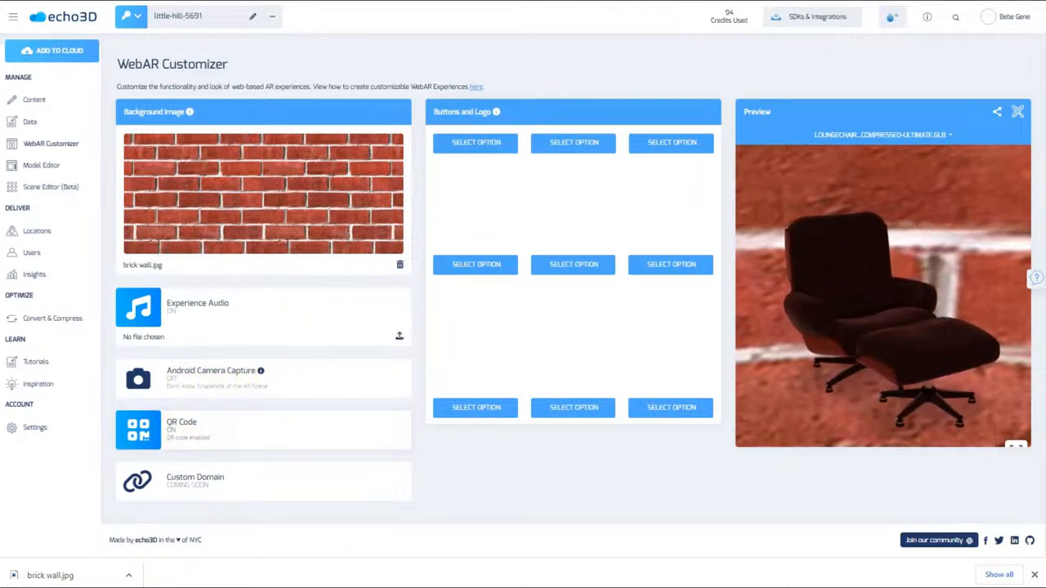
left_click(1018, 450)
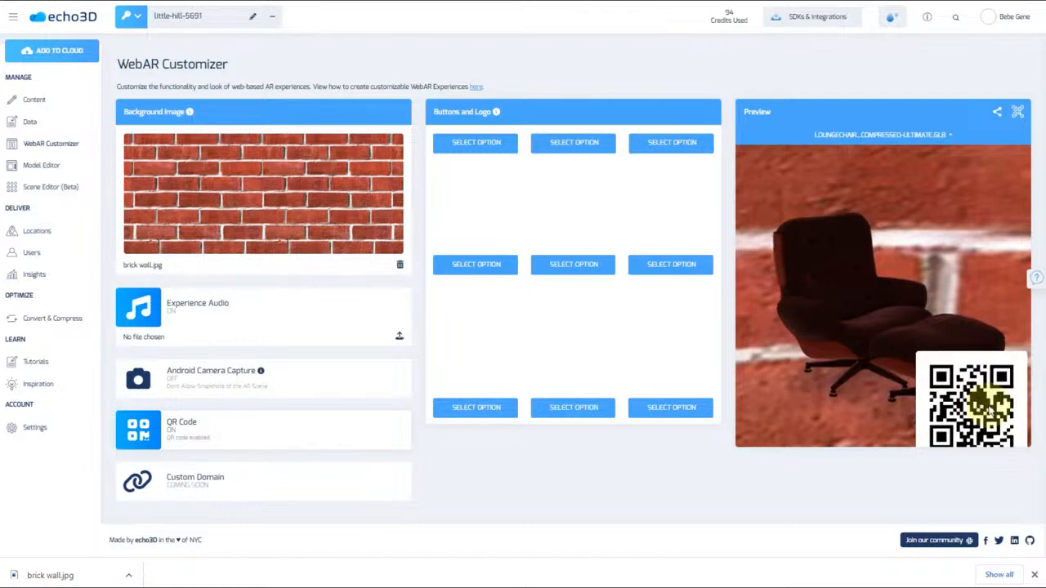
left_click(1021, 448)
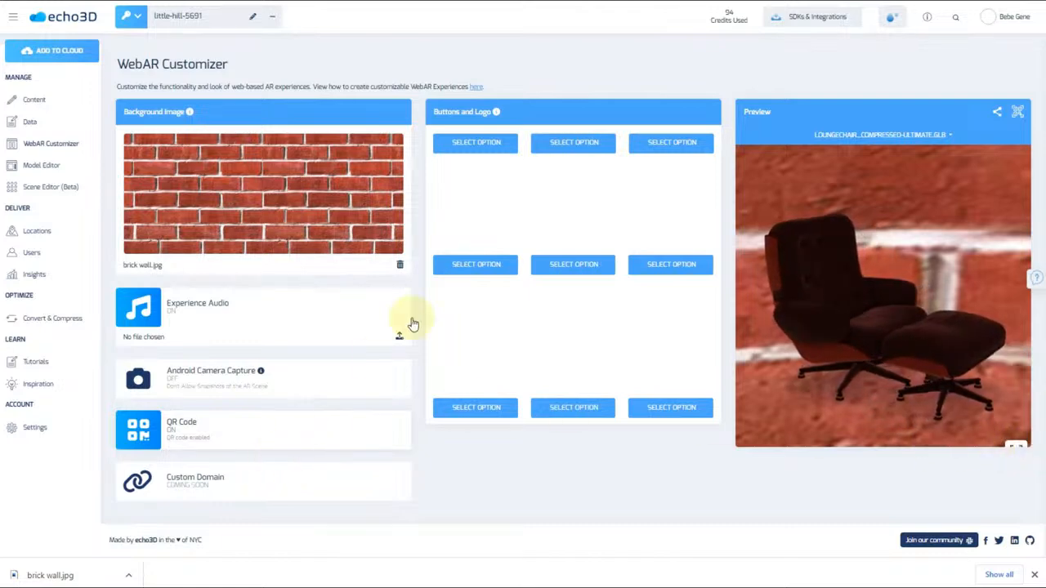
Look through the actions available for the upper-left WebAR button slot, including Open AR View
left_click(500, 141)
left_click(562, 146)
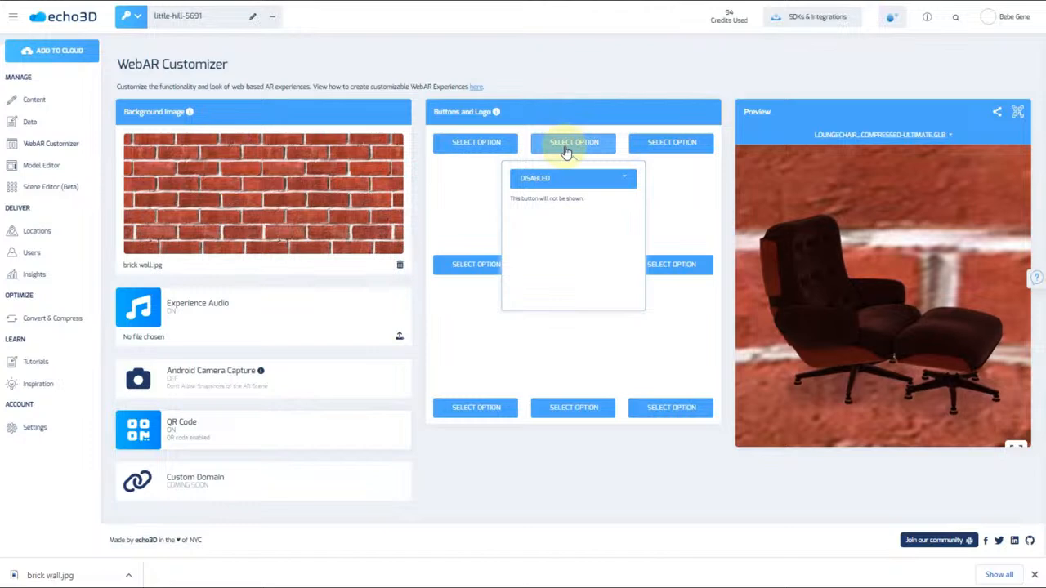
left_click(475, 144)
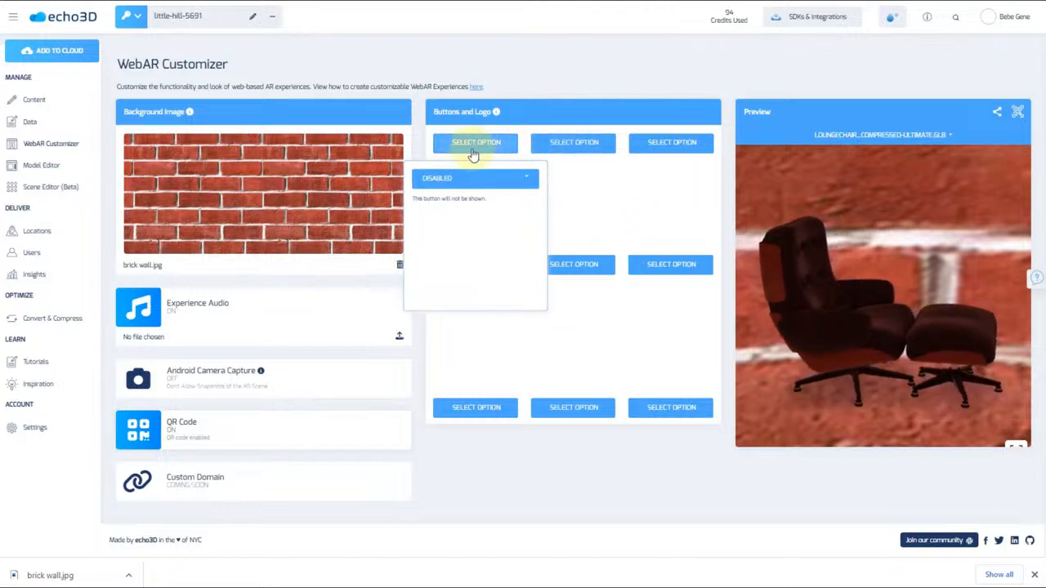
left_click(461, 187)
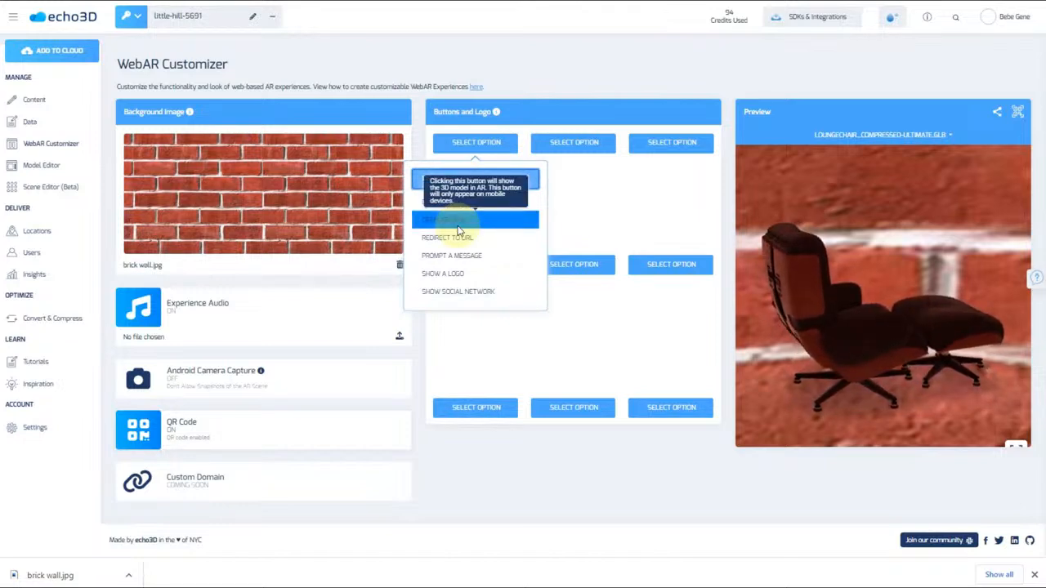
left_click(461, 226)
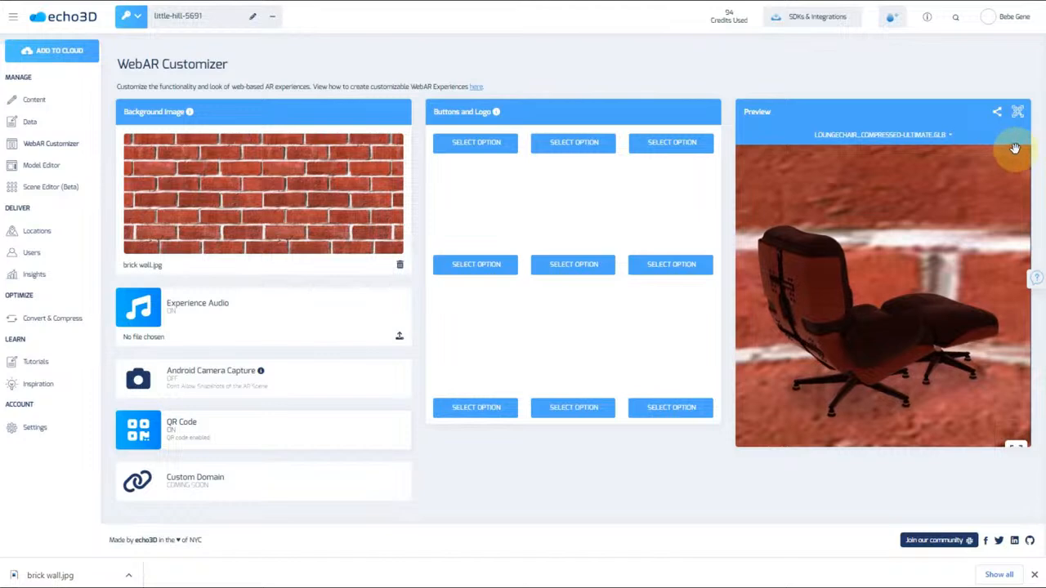
left_click(471, 146)
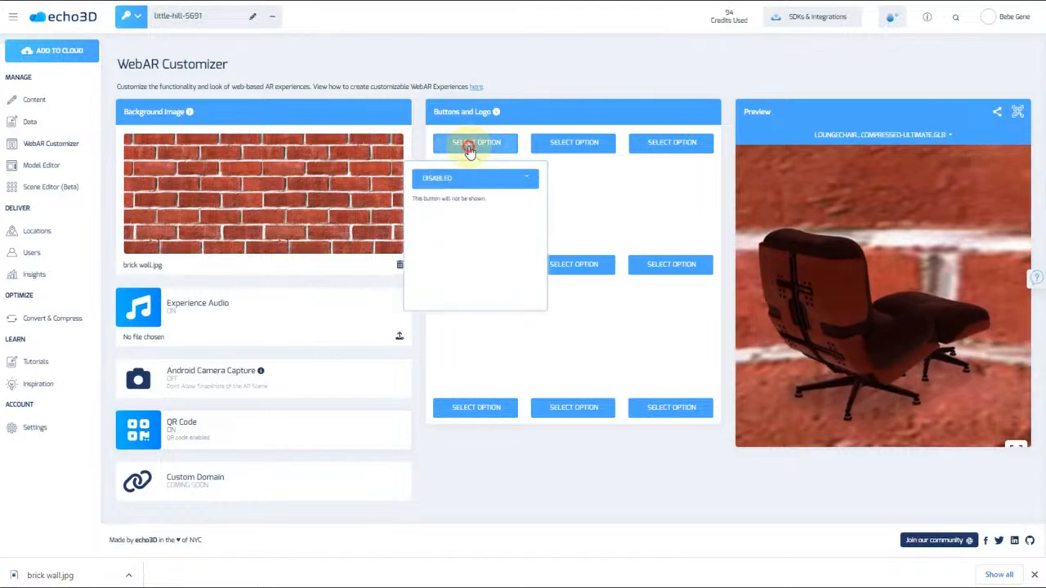
left_click(479, 178)
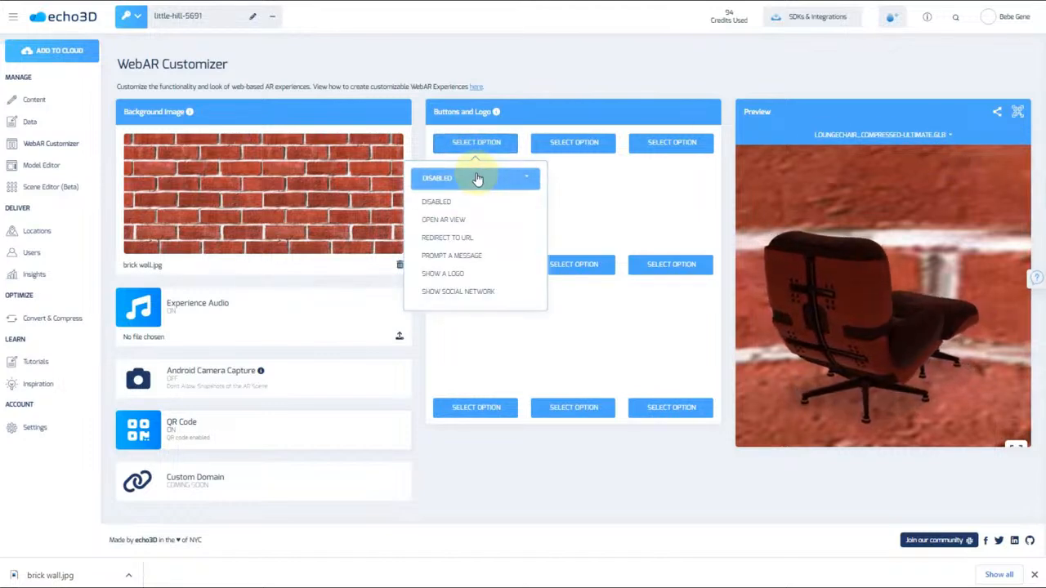
left_click(490, 237)
left_click(473, 217)
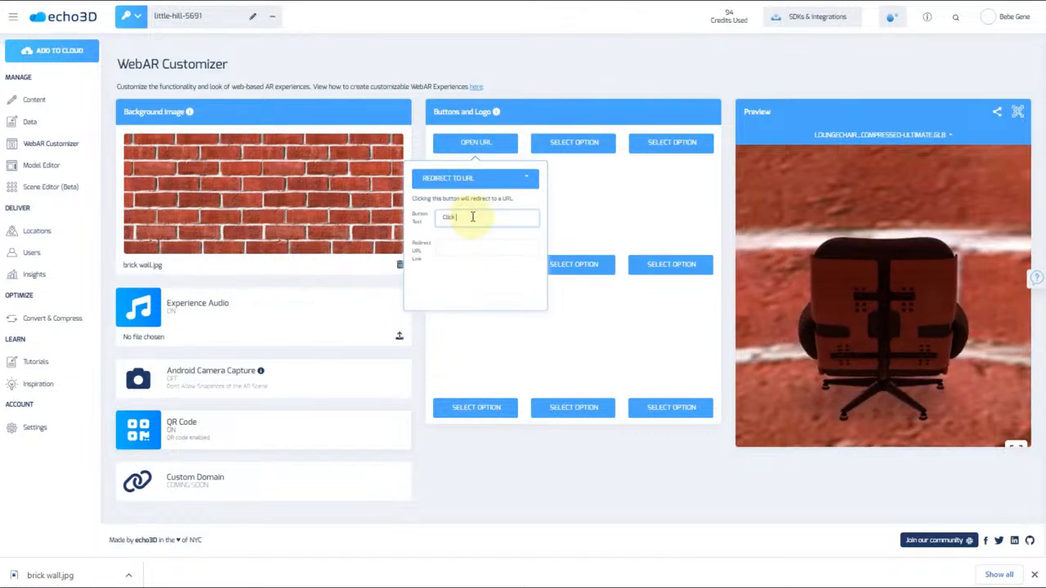
type("Click me")
key("Tab")
type("w")
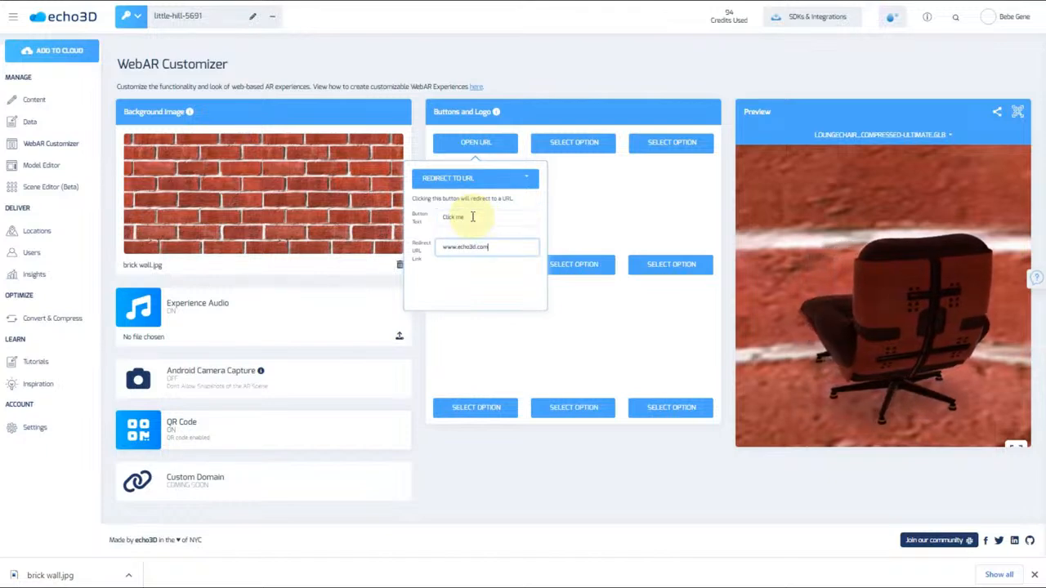
left_click(531, 178)
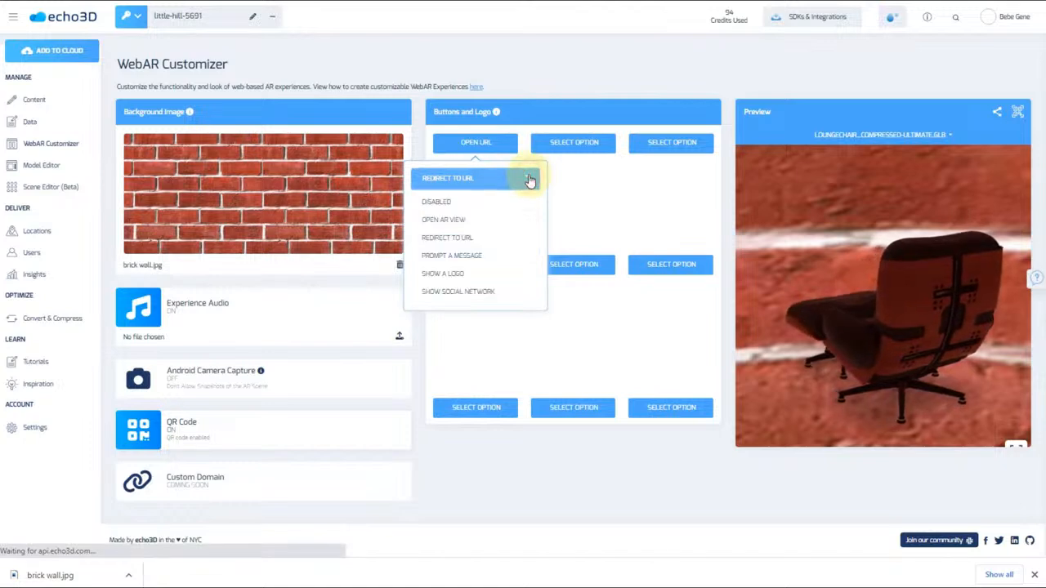
left_click(532, 174)
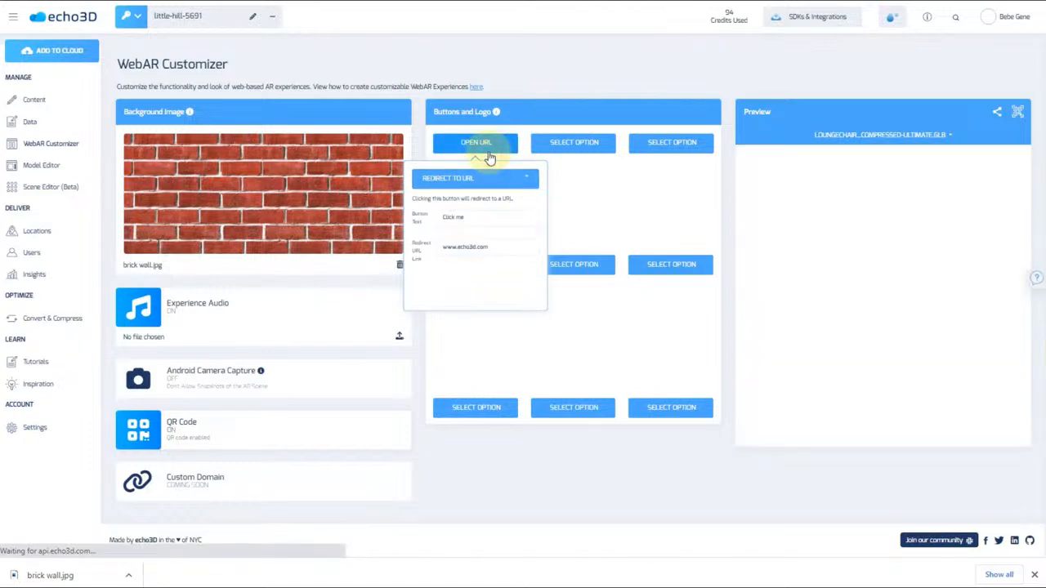
left_click(621, 206)
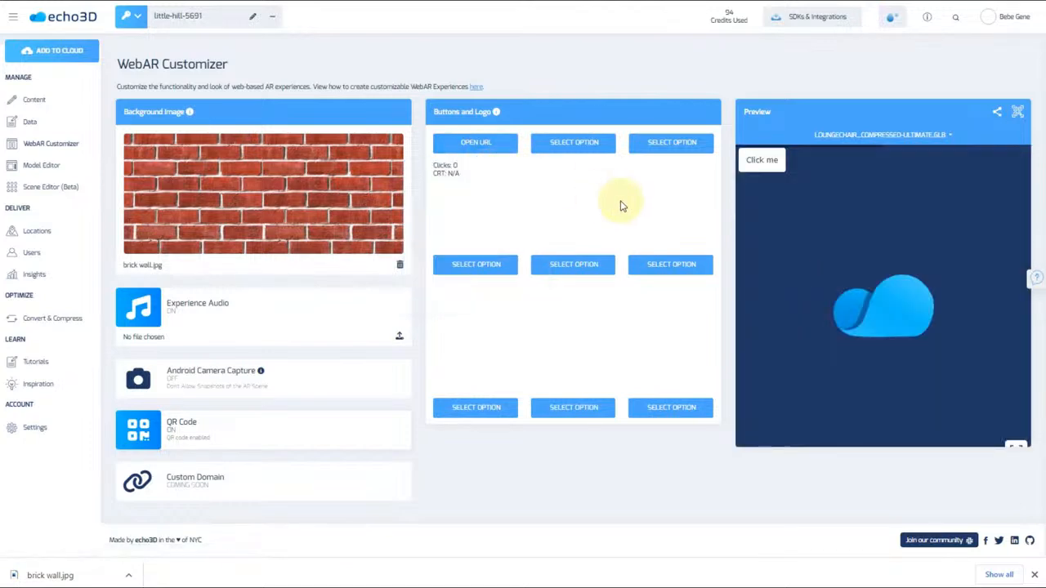
left_click(752, 159)
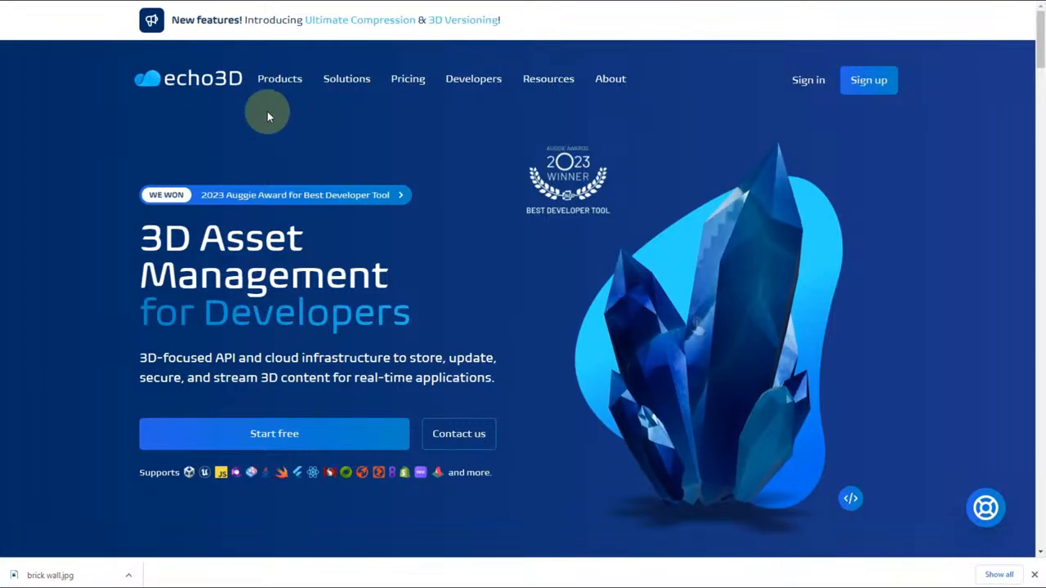
key("ctrl+w")
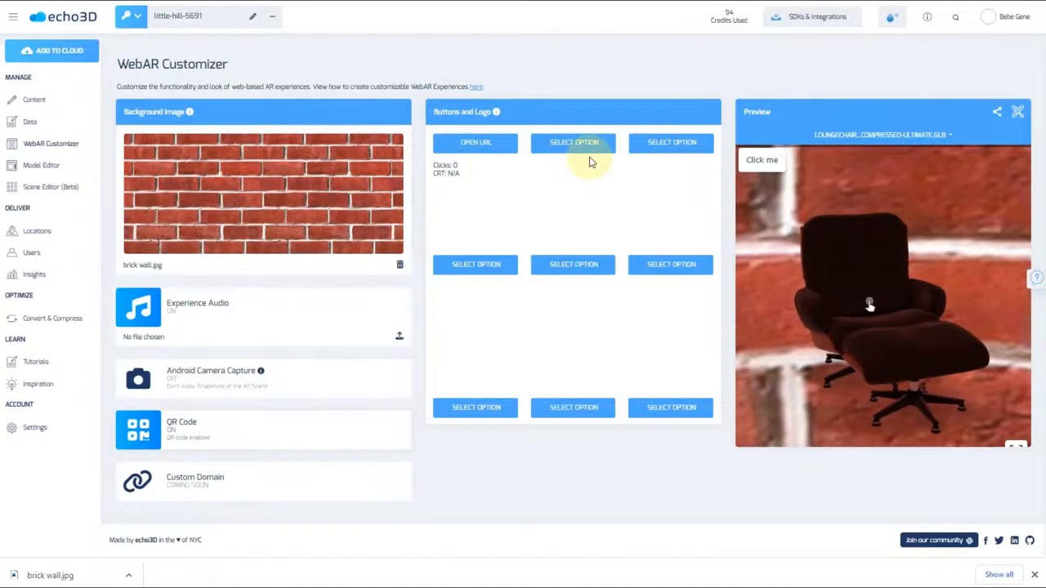
Set the upper-middle WebAR button to prompt the message "Happy birthday" with the button text "Click me", and test it in the preview
left_click(588, 144)
left_click(589, 177)
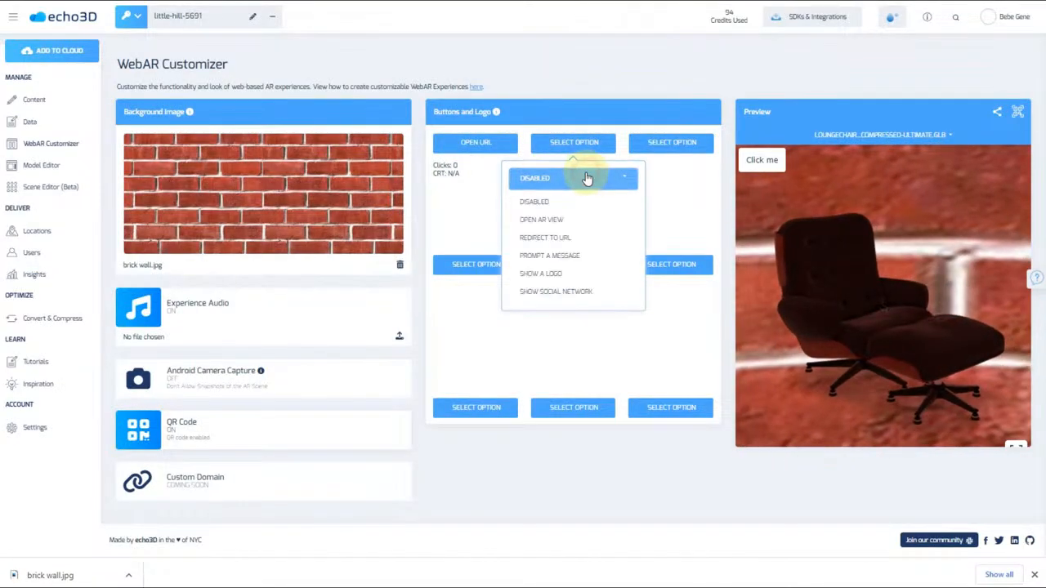
left_click(566, 258)
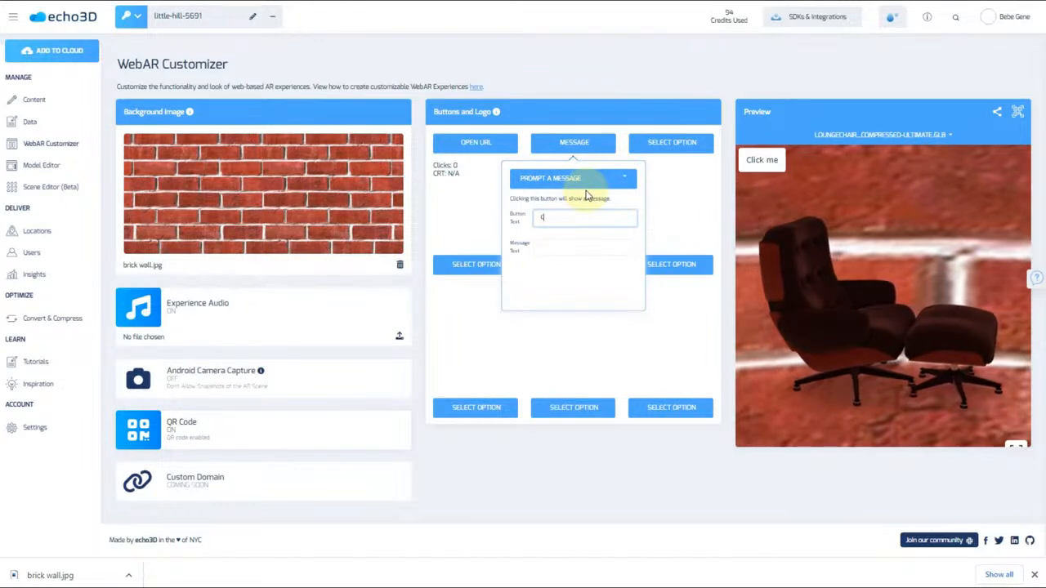
key("Tab")
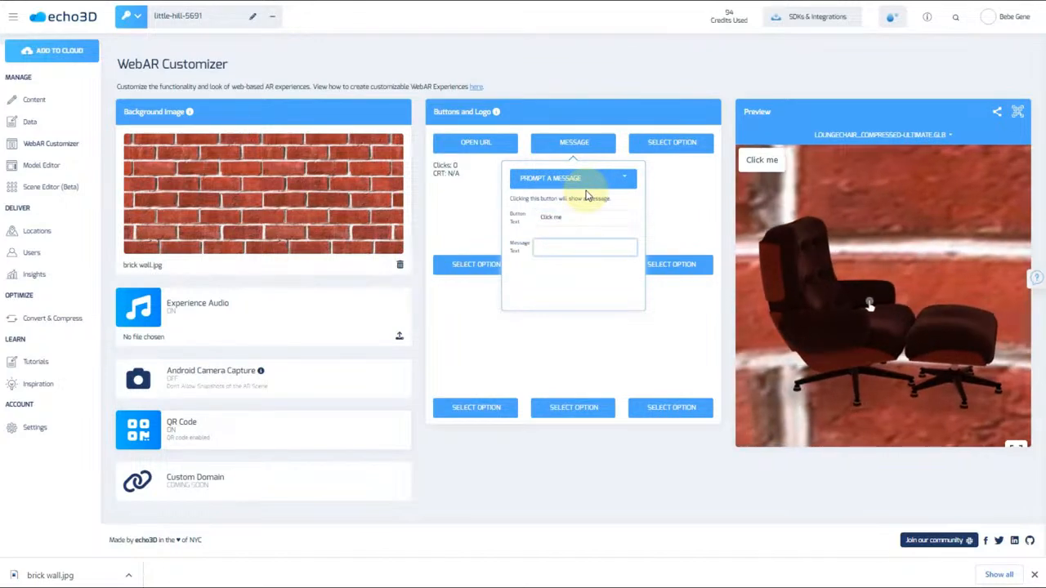
type("Happy birthday!")
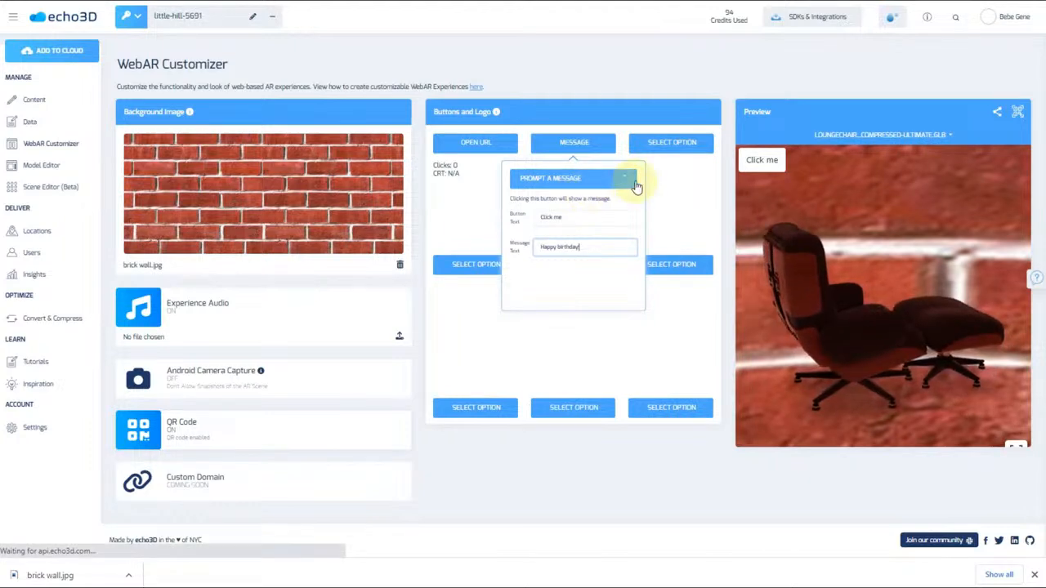
left_click(629, 180)
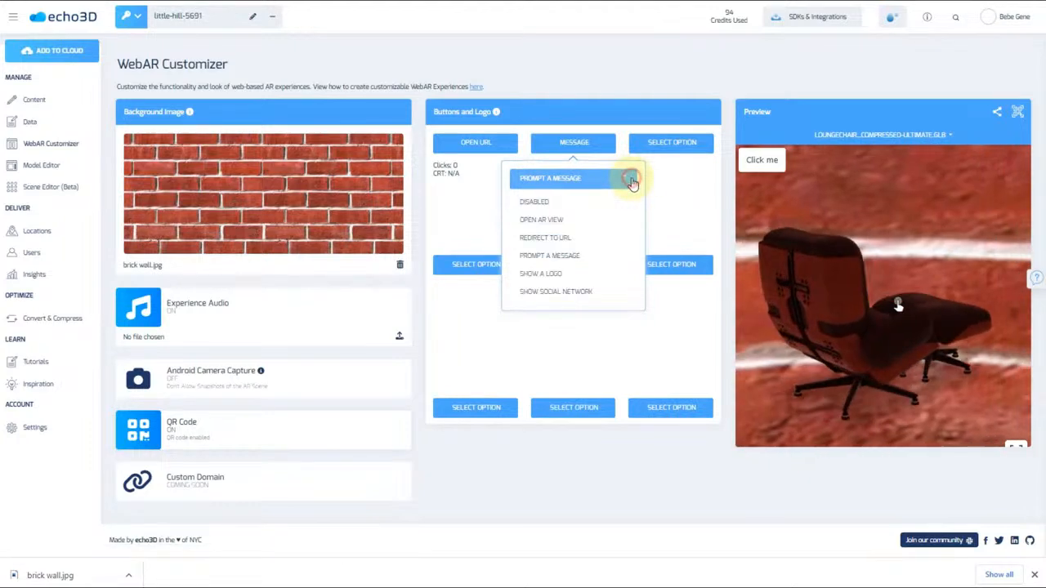
left_click(588, 157)
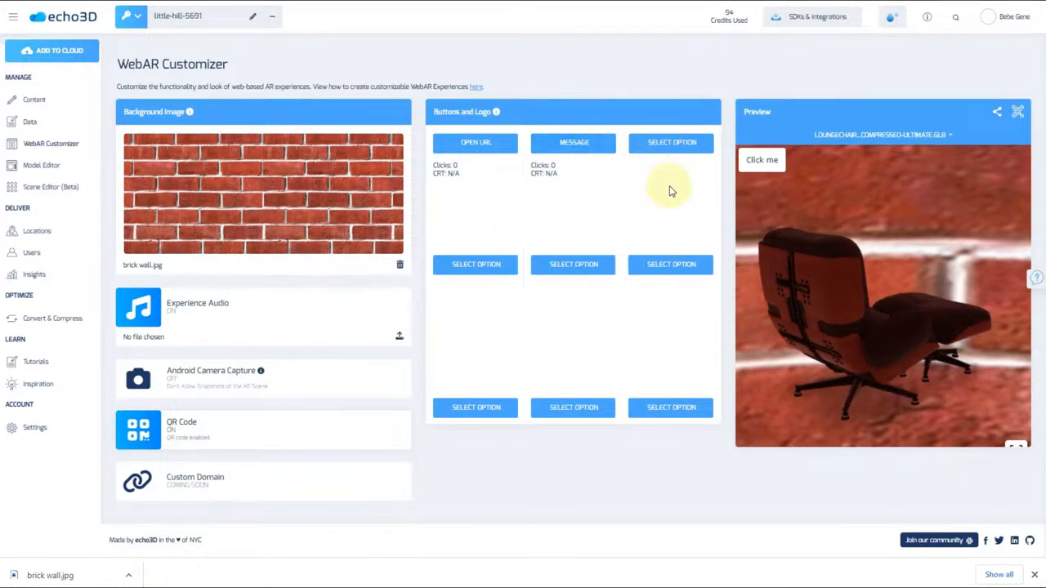
left_click(884, 160)
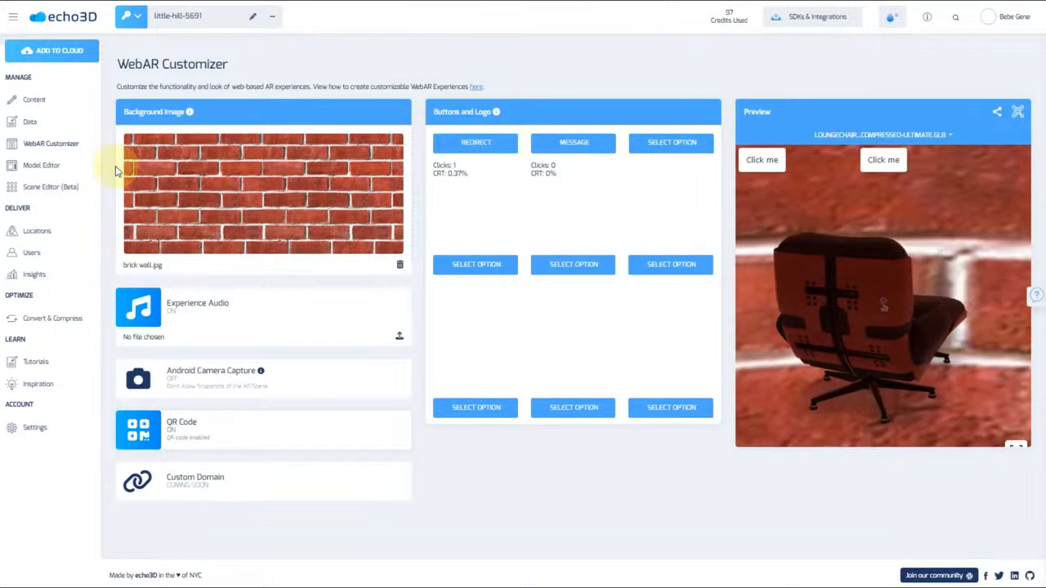
Load the lounge chair into the Model Editor and show its lighting settings
left_click(45, 164)
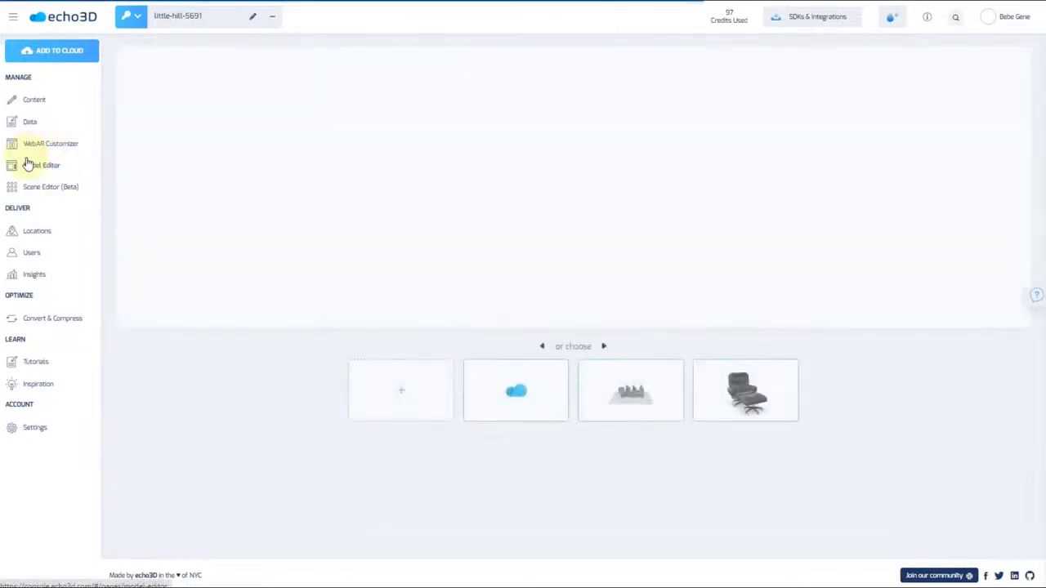
left_click(750, 398)
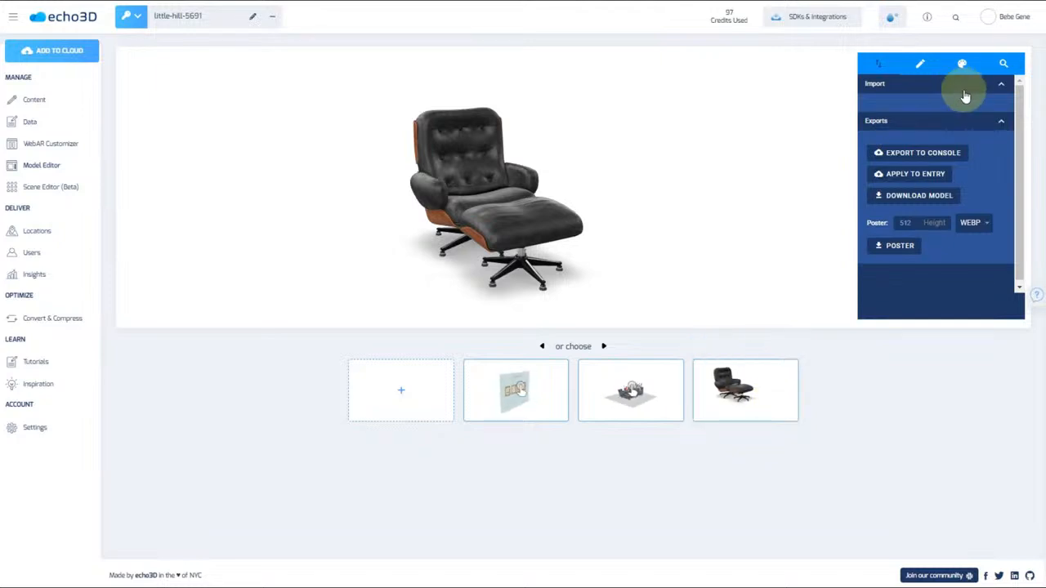
left_click(920, 65)
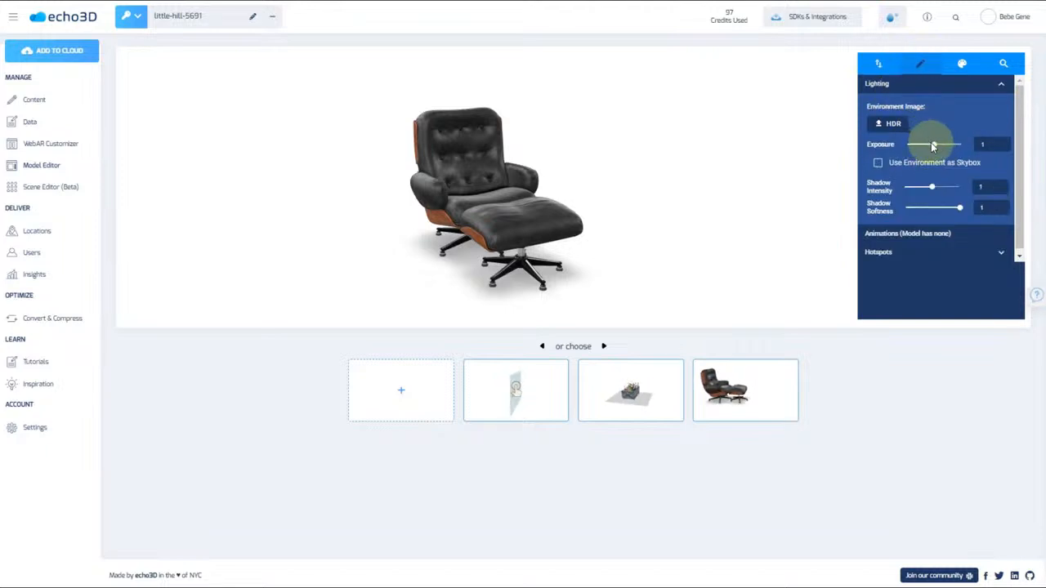
Set the chair's exposure and shadow intensity to 1.03 each, and enable using the environment as skybox
mouse_move(931, 143)
left_mouse_down()
mouse_move(917, 143)
mouse_move(933, 145)
left_mouse_up()
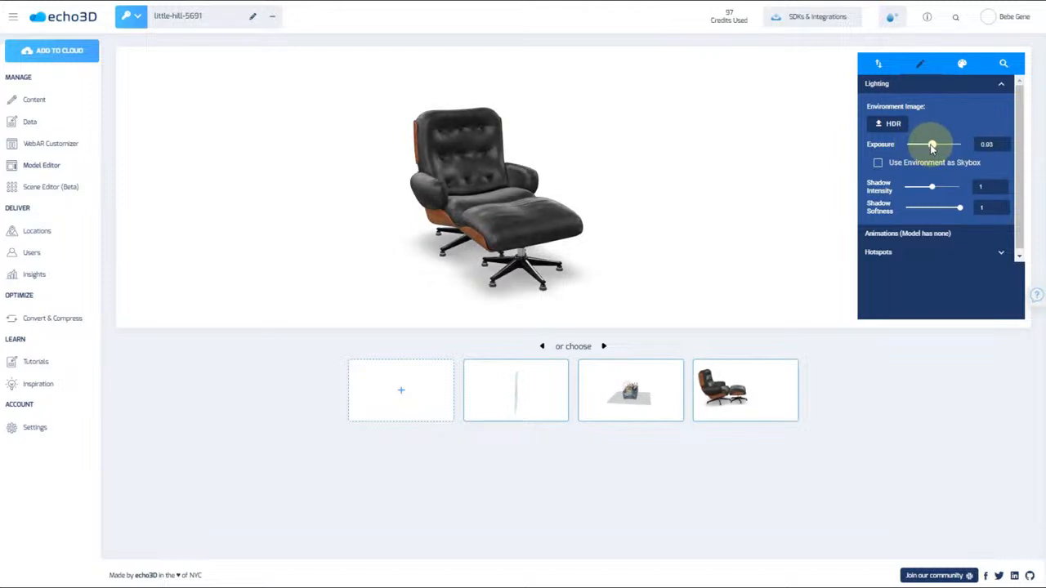
left_click(878, 163)
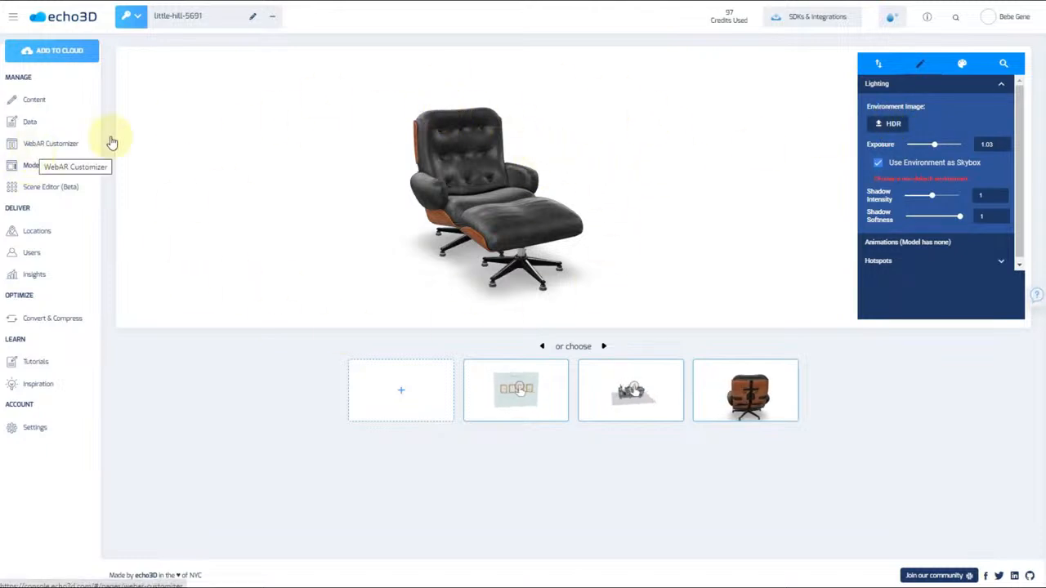
left_click_drag(932, 198, 962, 218)
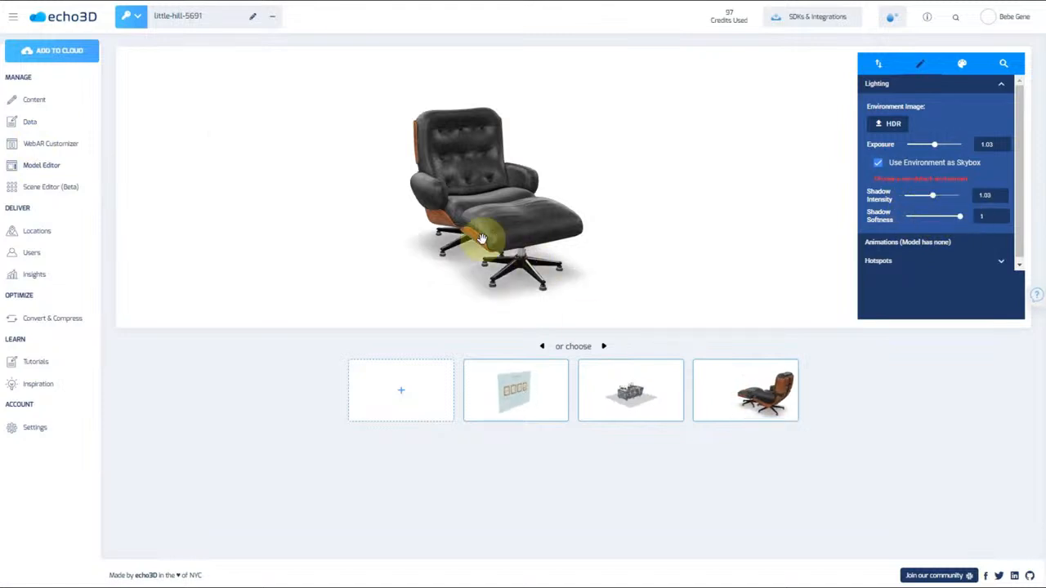
Add a hotspot to the backrest of the lounge chair
scroll(967, 242, "down", 1)
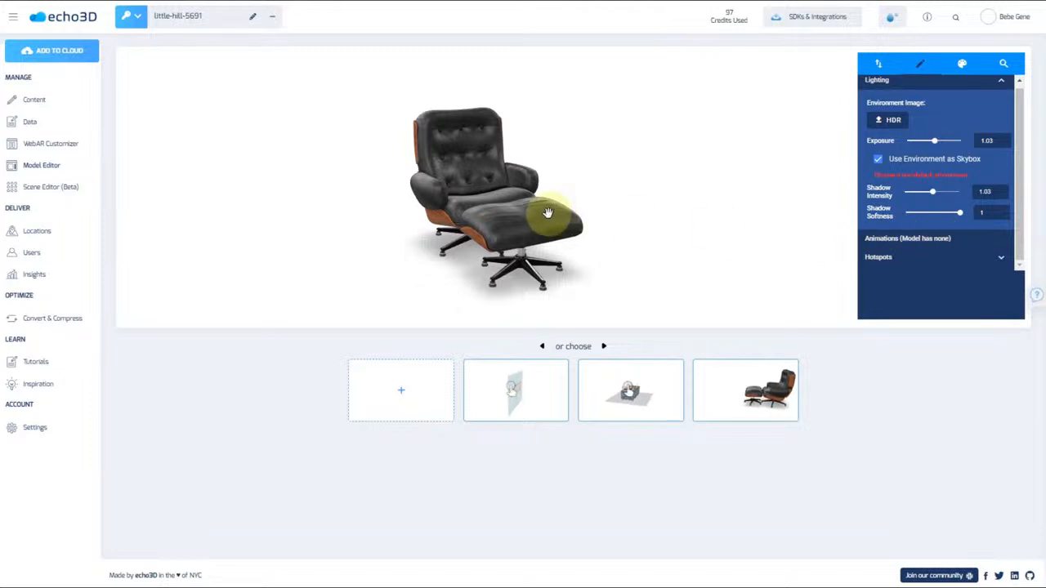
left_click(1001, 257)
scroll(940, 265, "down", 1)
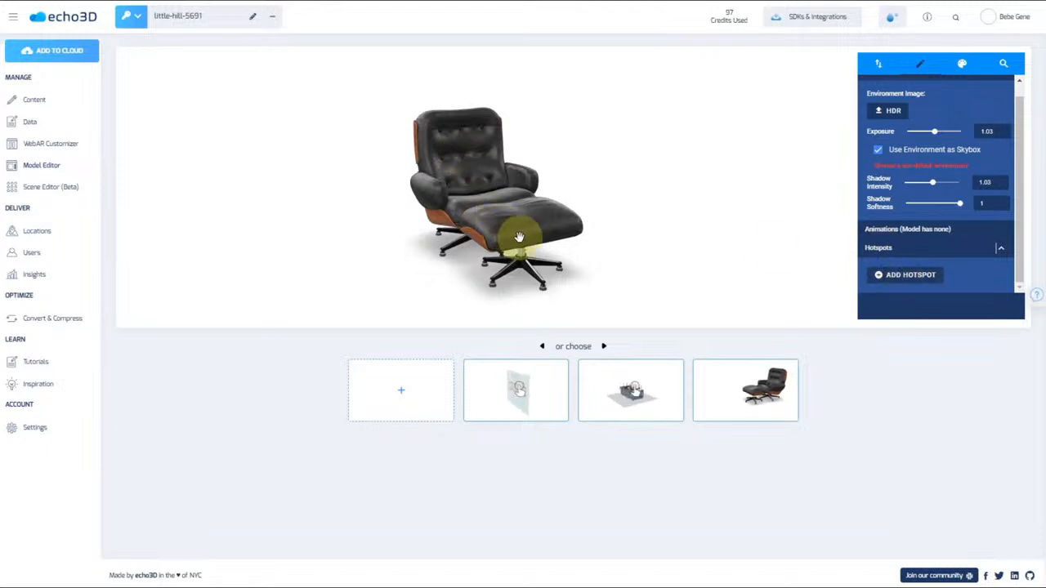
left_click(889, 275)
left_click(482, 181)
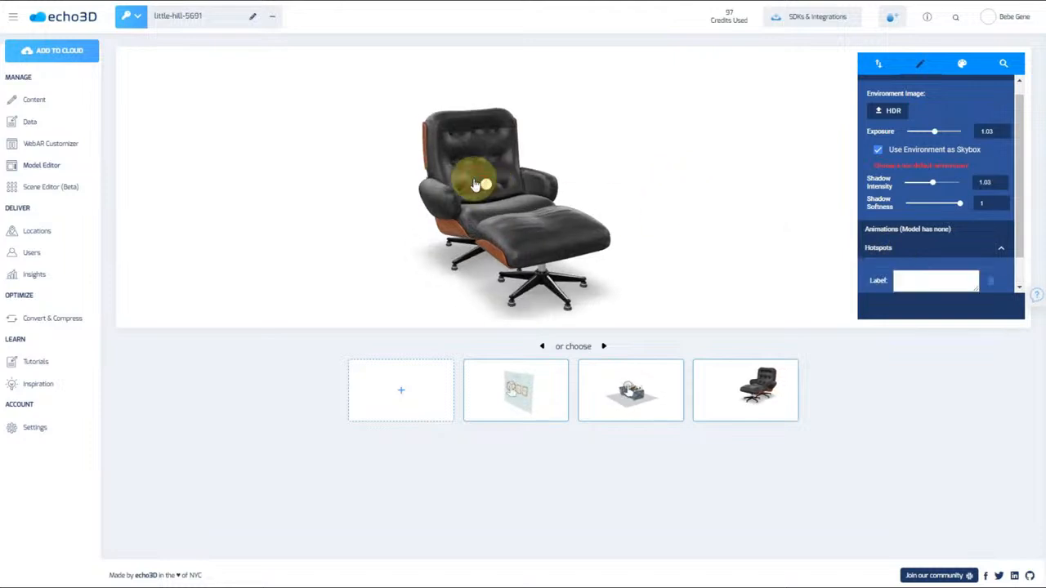
Label the backrest hotspot "Material" and place a second hotspot at nearly the same spot on the chair
left_click(926, 279)
scroll(948, 272, "down", 1)
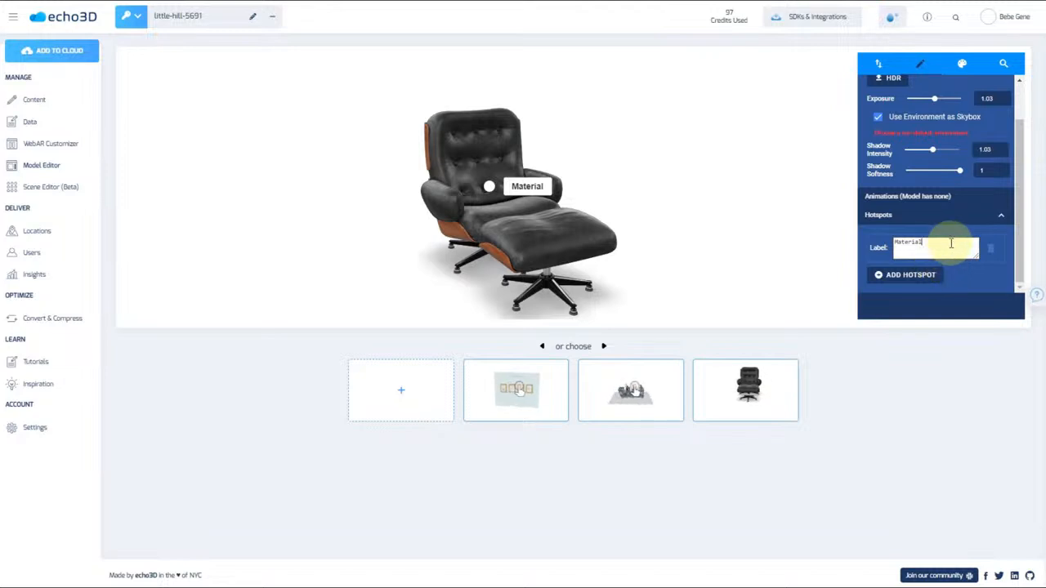
left_click(903, 274)
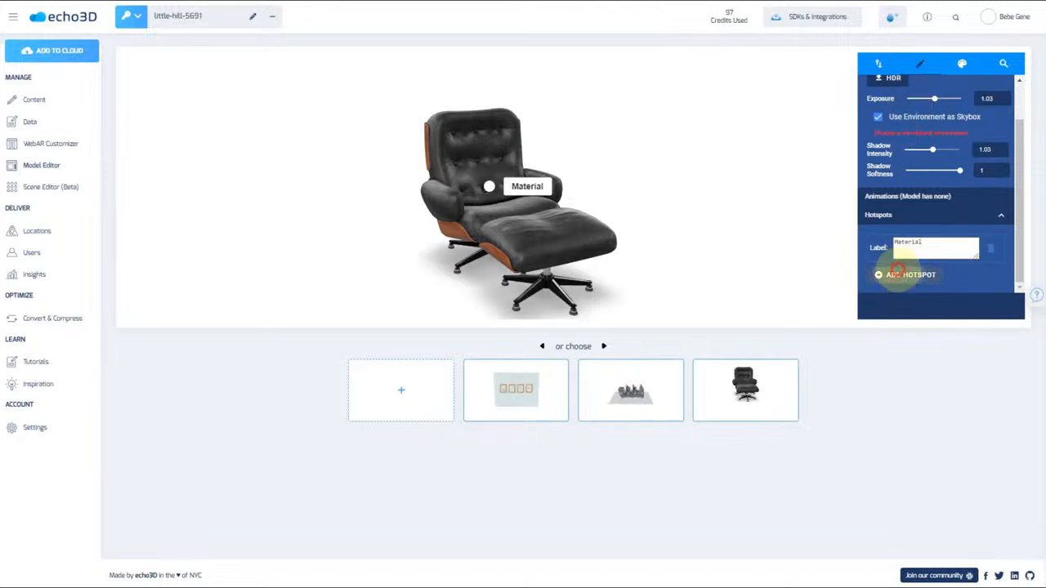
left_click(488, 188)
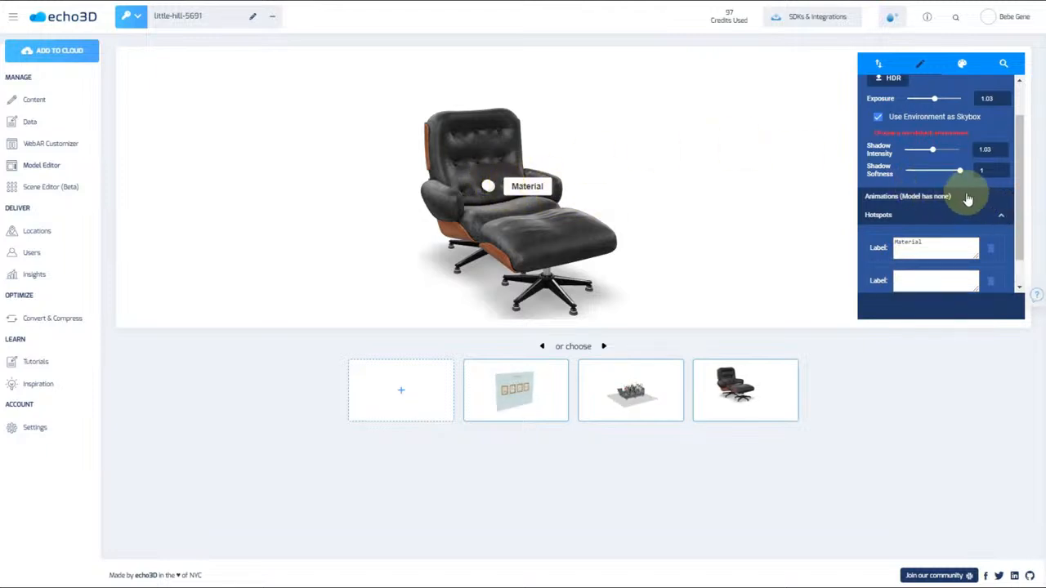
Show the settings of the "(0) Chair" material and set its metallic and roughness factors to 1
scroll(964, 172, "up", 1)
left_click(962, 63)
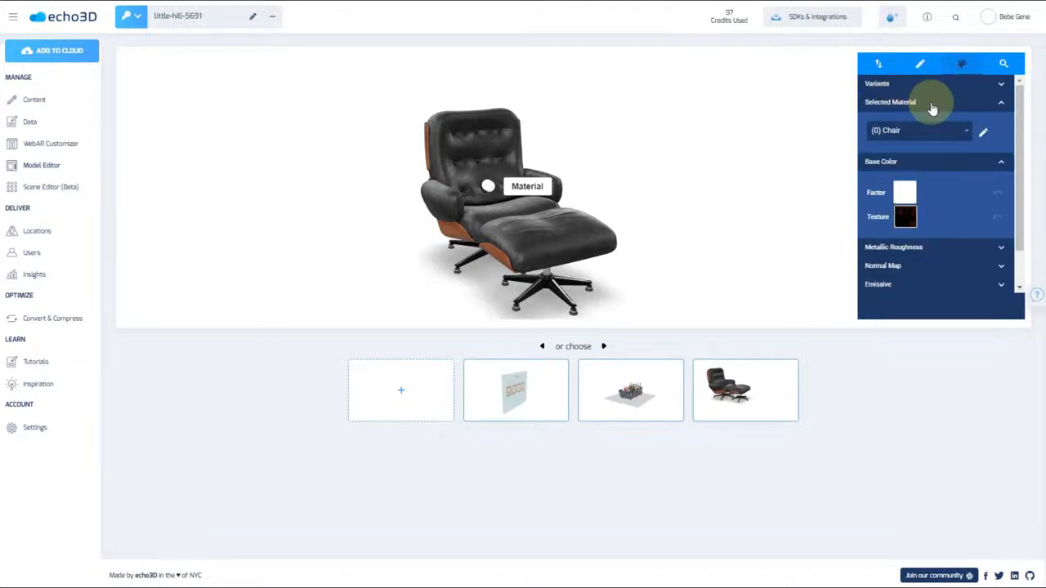
left_click(961, 137)
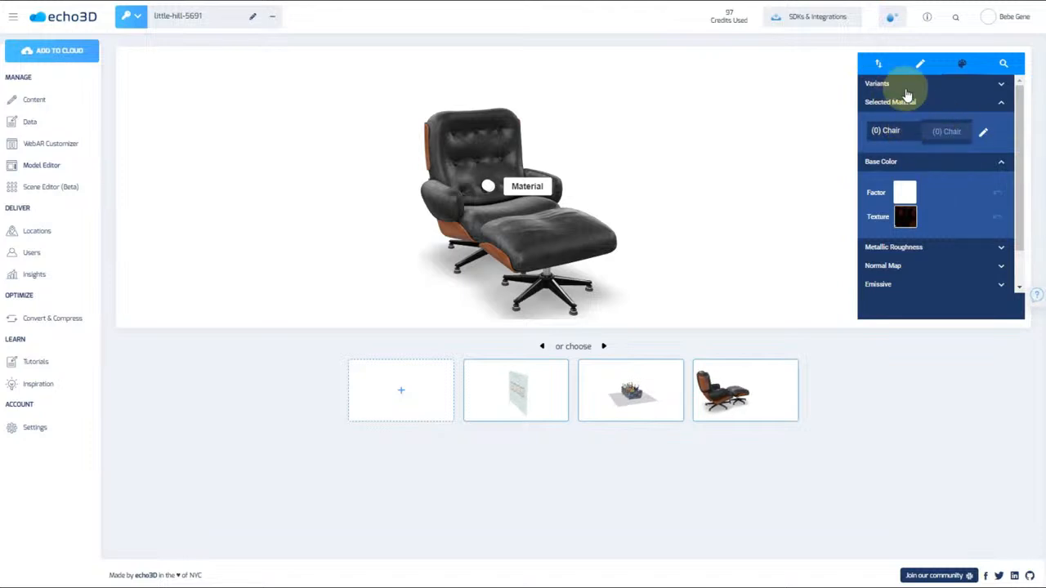
scroll(970, 229, "down", 1)
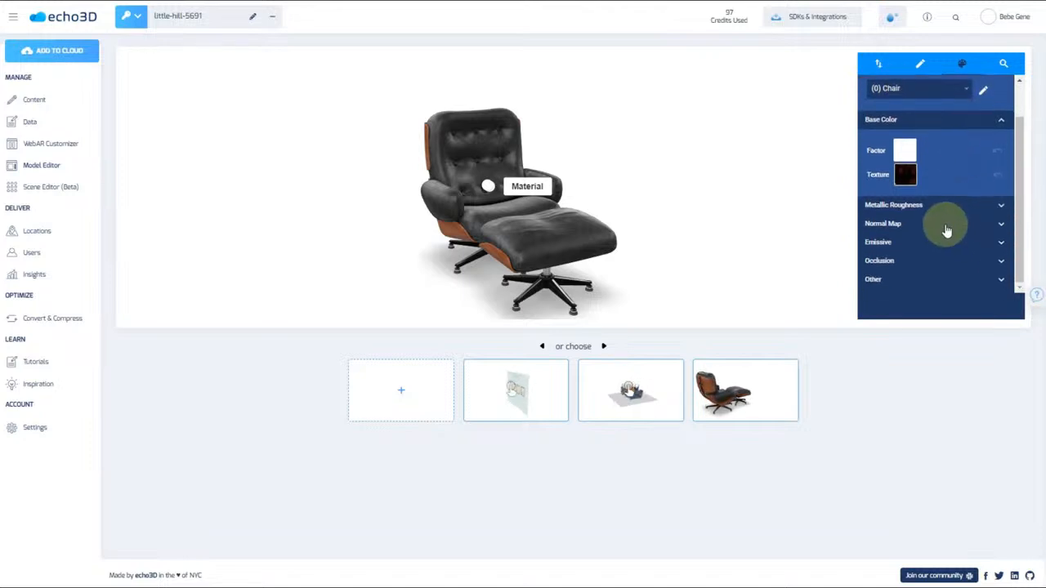
left_click(938, 206)
left_click_drag(931, 246, 934, 268)
scroll(944, 238, "down", 1)
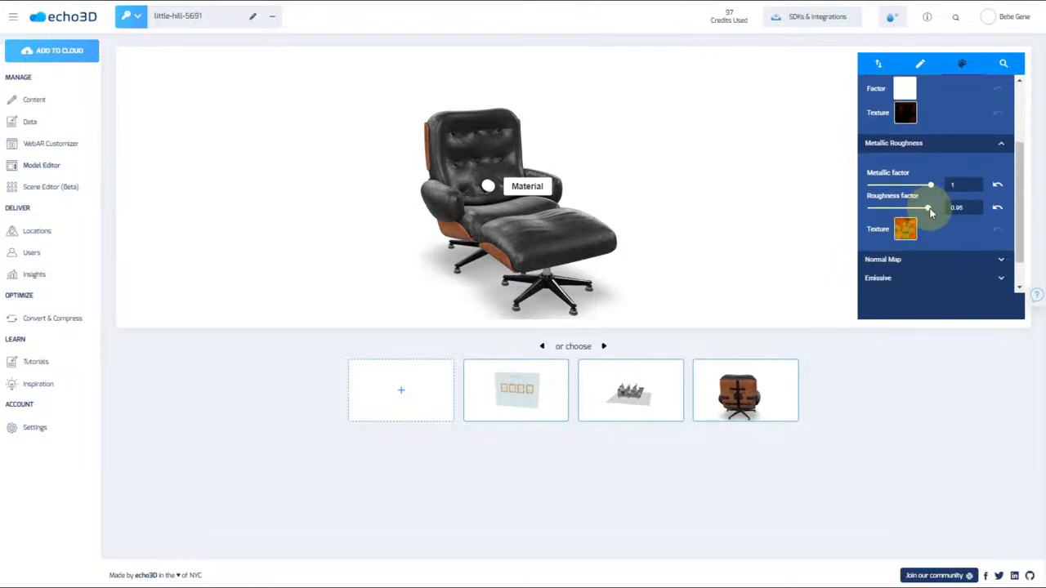
left_click_drag(928, 207, 939, 208)
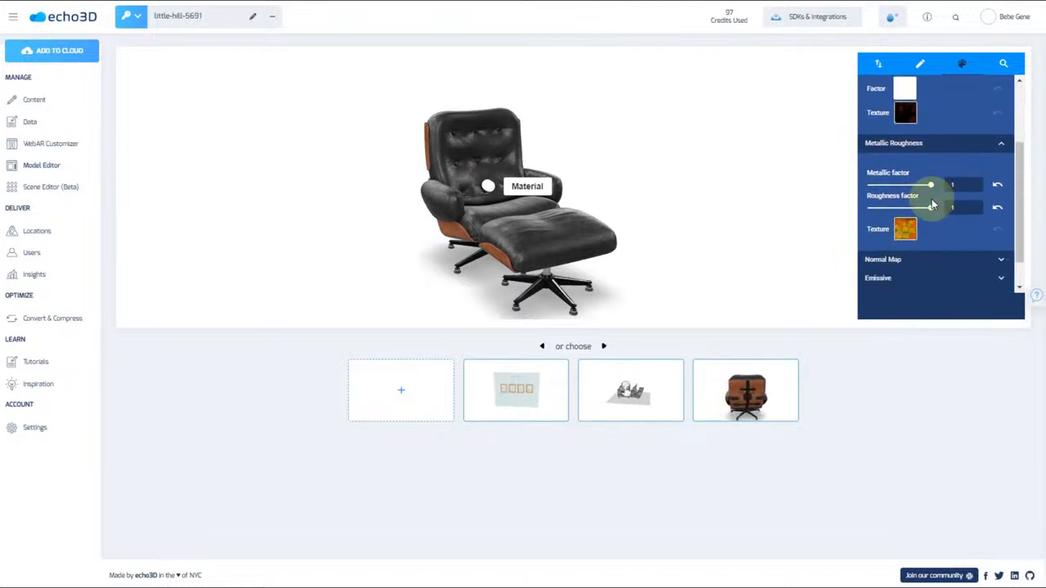
Examine the chair material's Normal Map, Emissive, Occlusion and Other settings, including double-sided and alpha blend options
left_click(924, 260)
scroll(927, 261, "down", 1)
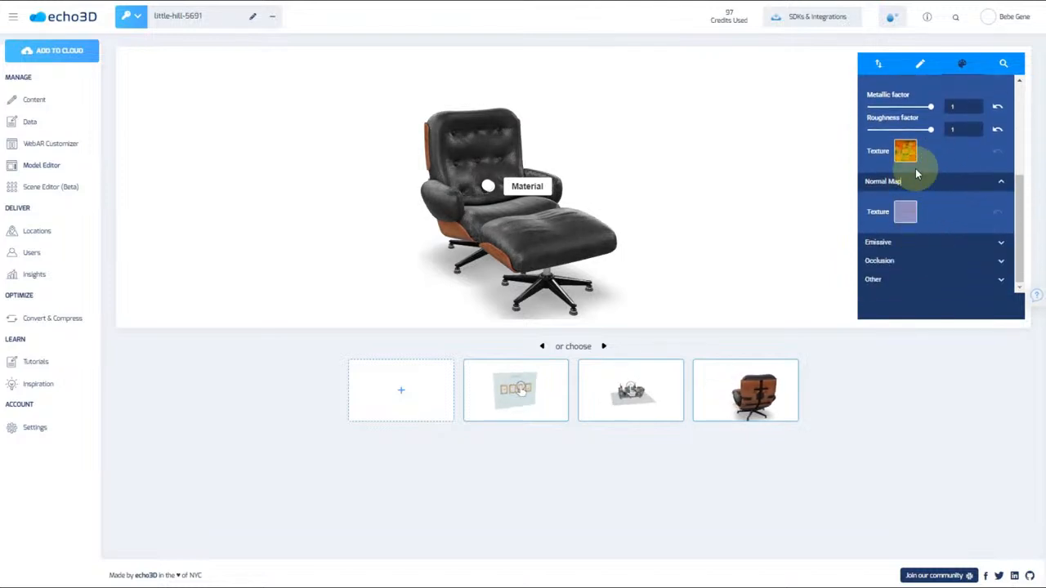
left_click(929, 245)
scroll(931, 260, "down", 1)
left_click(931, 260)
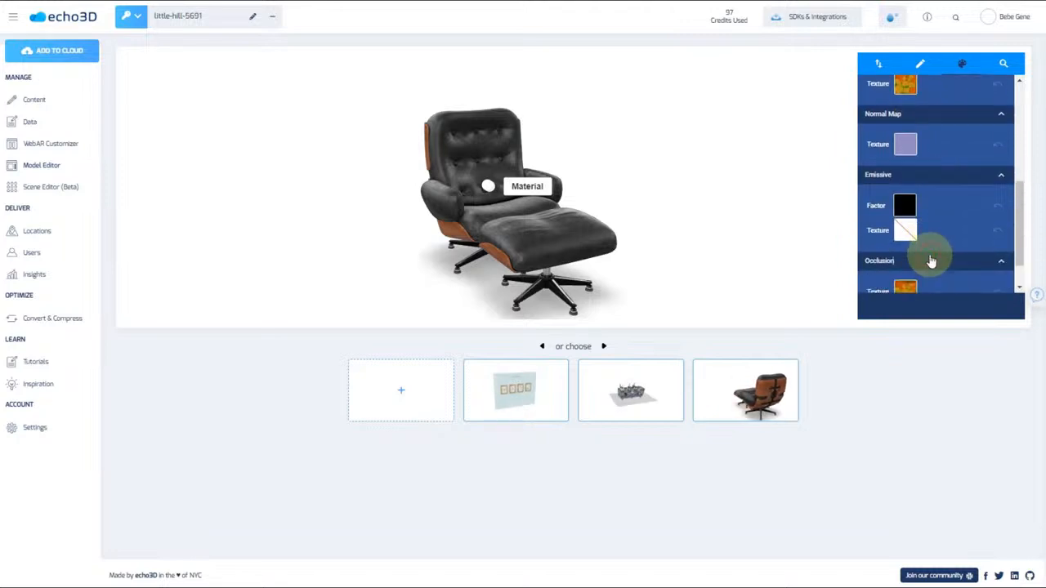
scroll(931, 261, "down", 1)
left_click(934, 291)
scroll(940, 274, "down", 2)
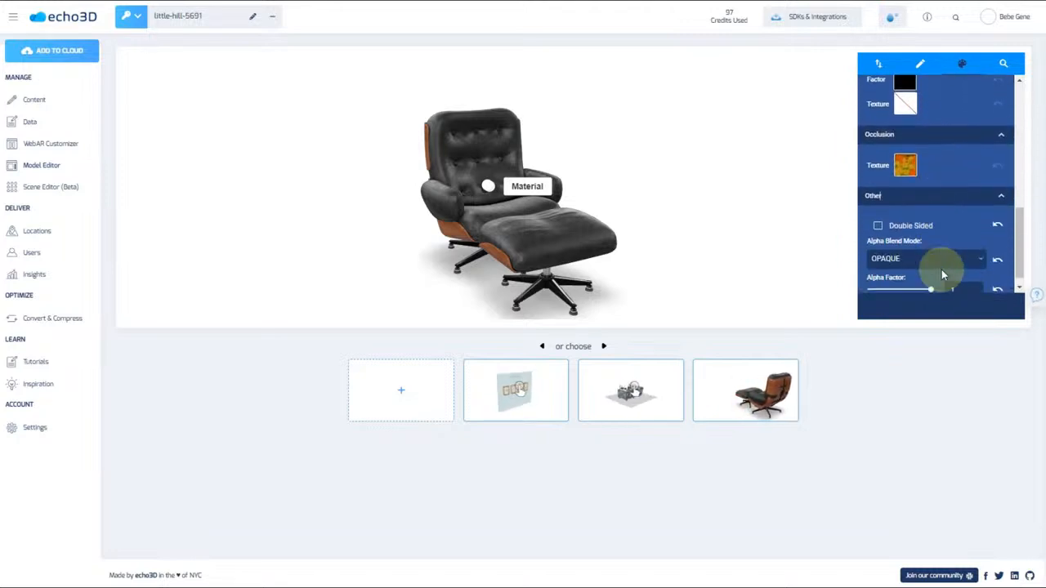
scroll(937, 227, "up", 5)
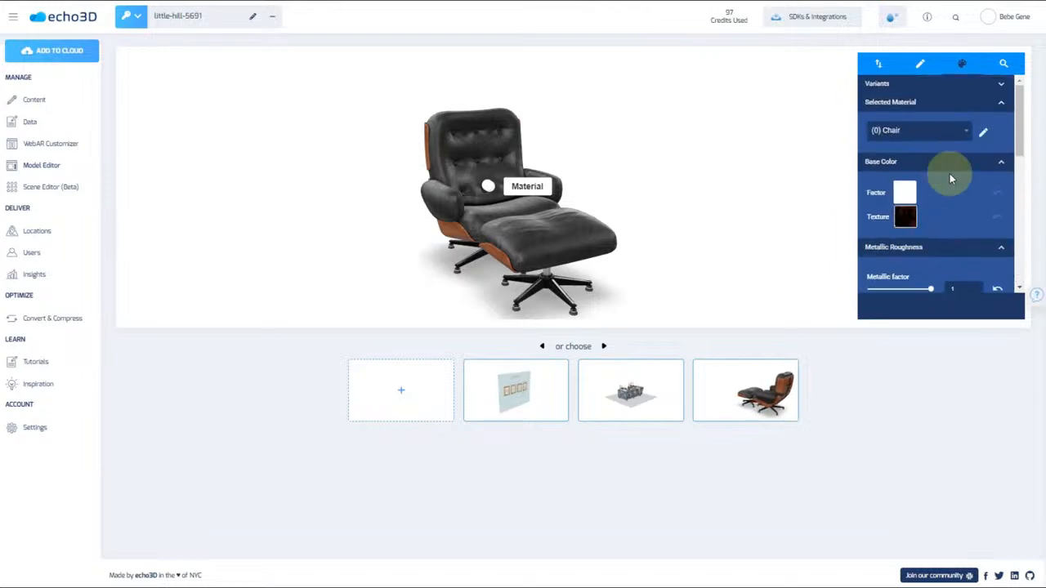
Inspect the chair model's textures and JSON data, and show its import and export options
left_click(1002, 63)
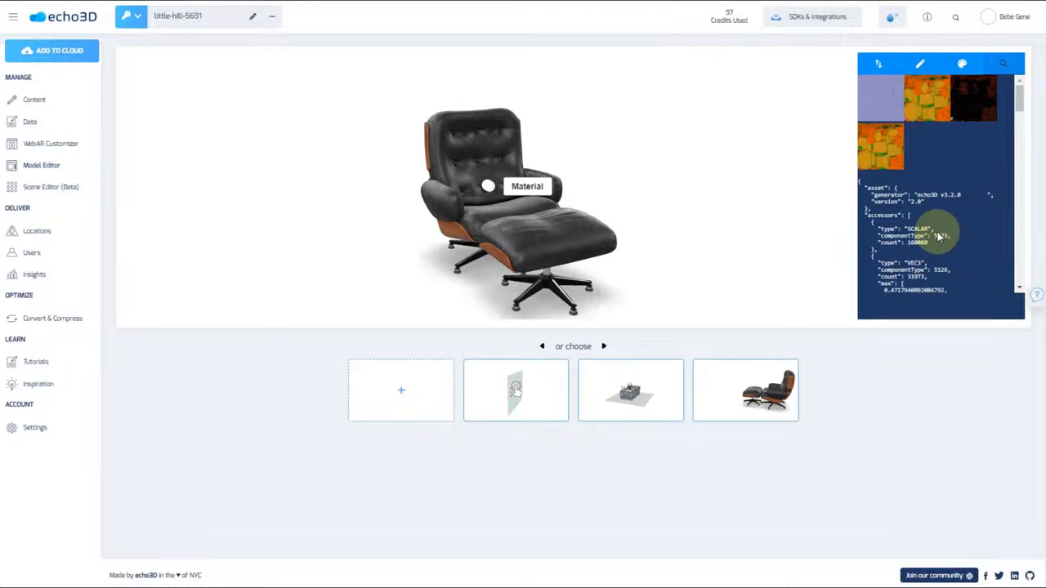
scroll(924, 211, "down", 3)
scroll(925, 218, "down", 5)
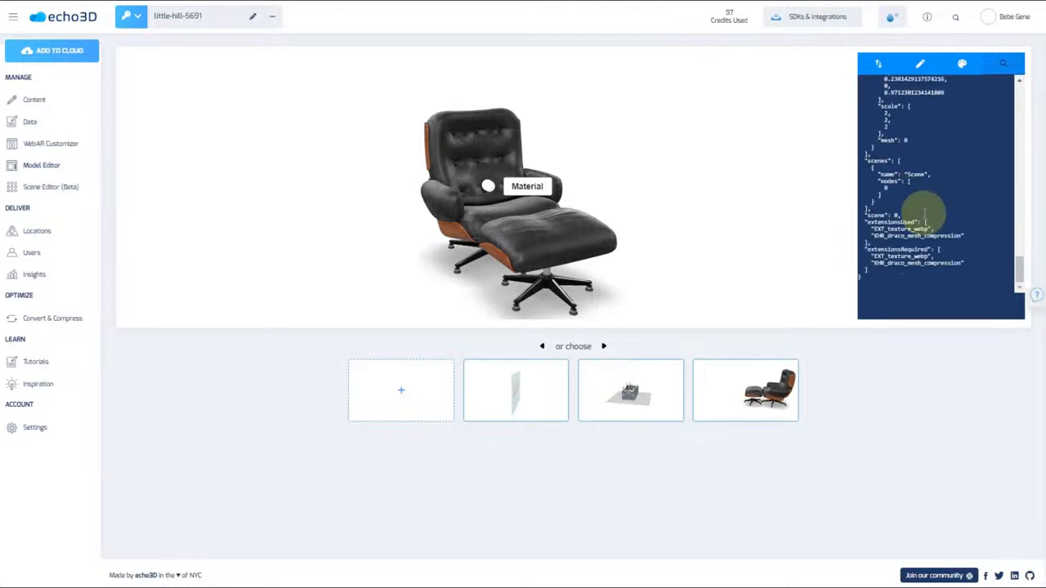
left_click(875, 66)
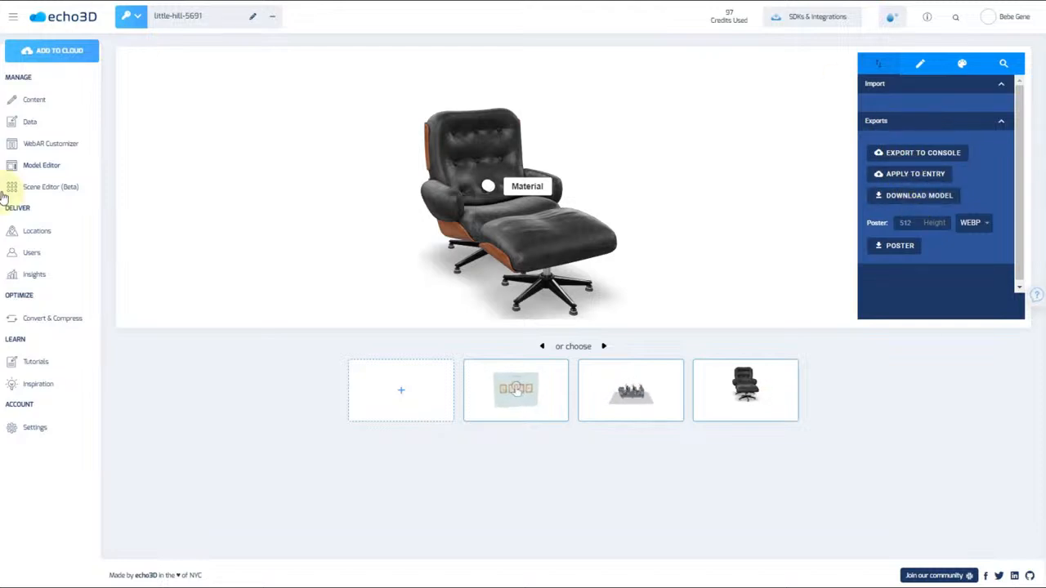
Open the Scene Editor and load the lounge chair into the empty scene
left_click(44, 188)
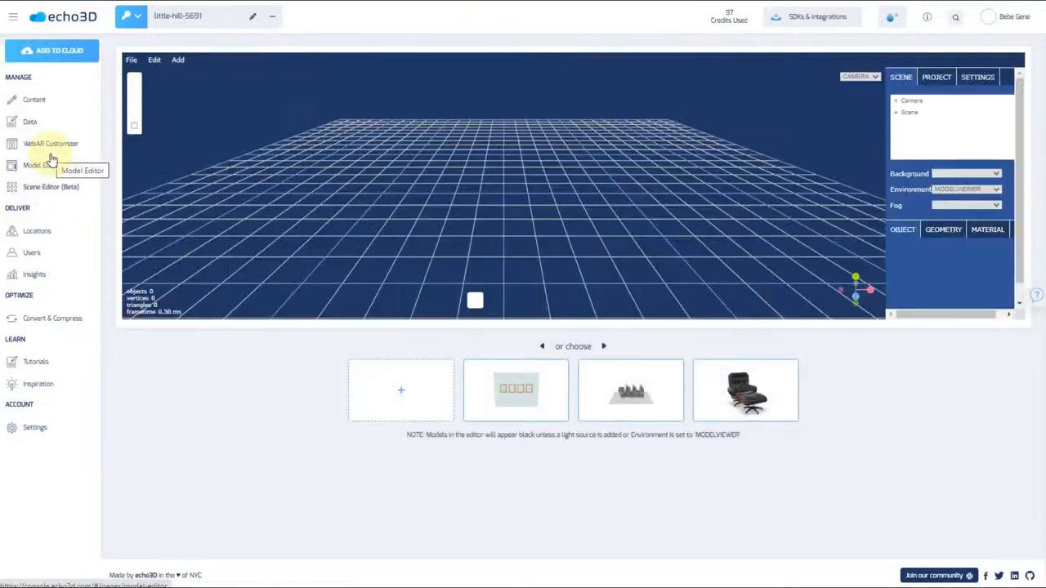
left_click(740, 388)
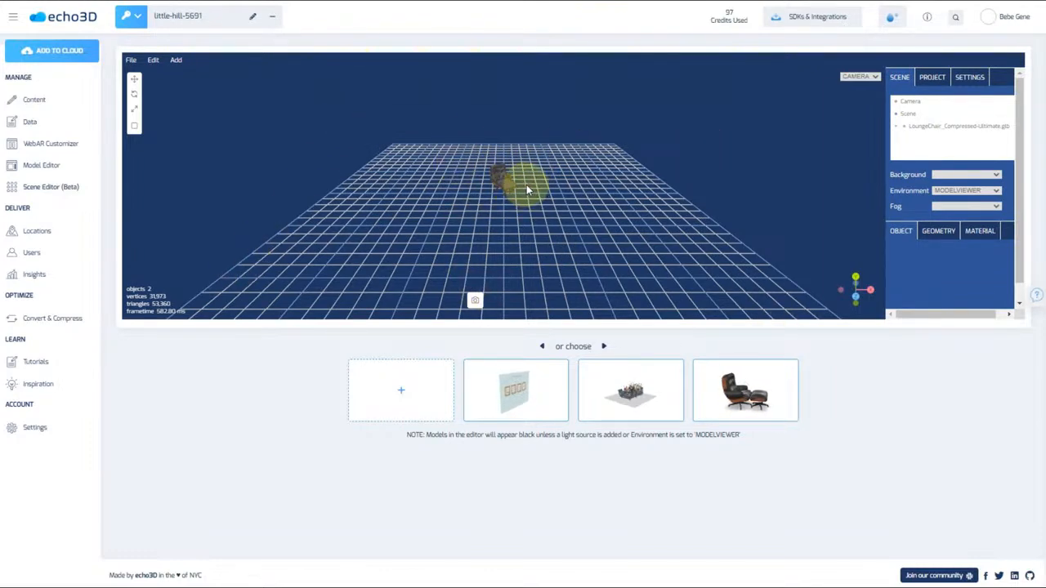
scroll(523, 190, "up", 8)
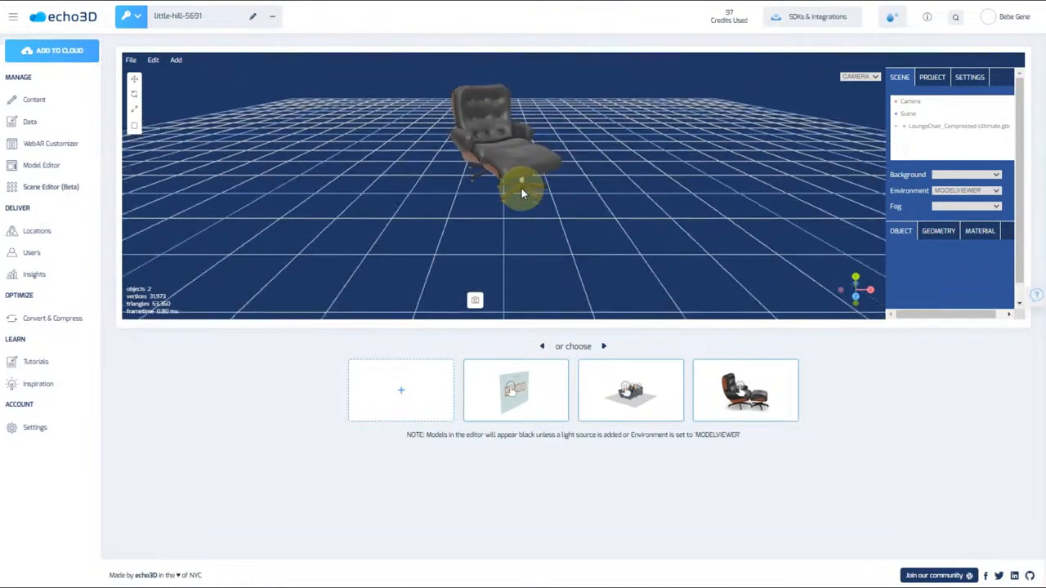
left_click_drag(532, 183, 585, 221)
Review the scene's import and export options, including Export Scene
mouse_move(140, 60)
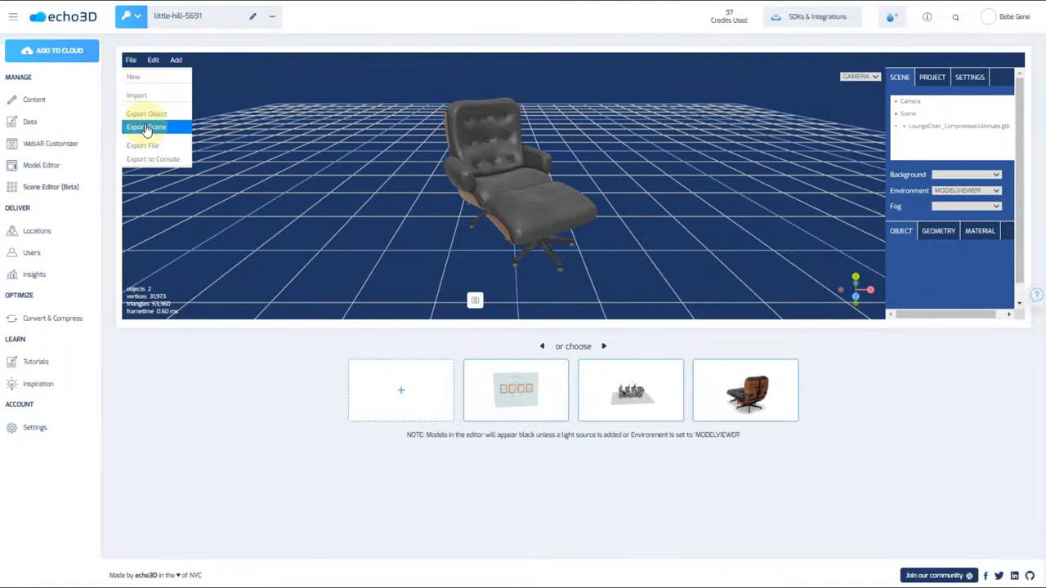
left_click(145, 129)
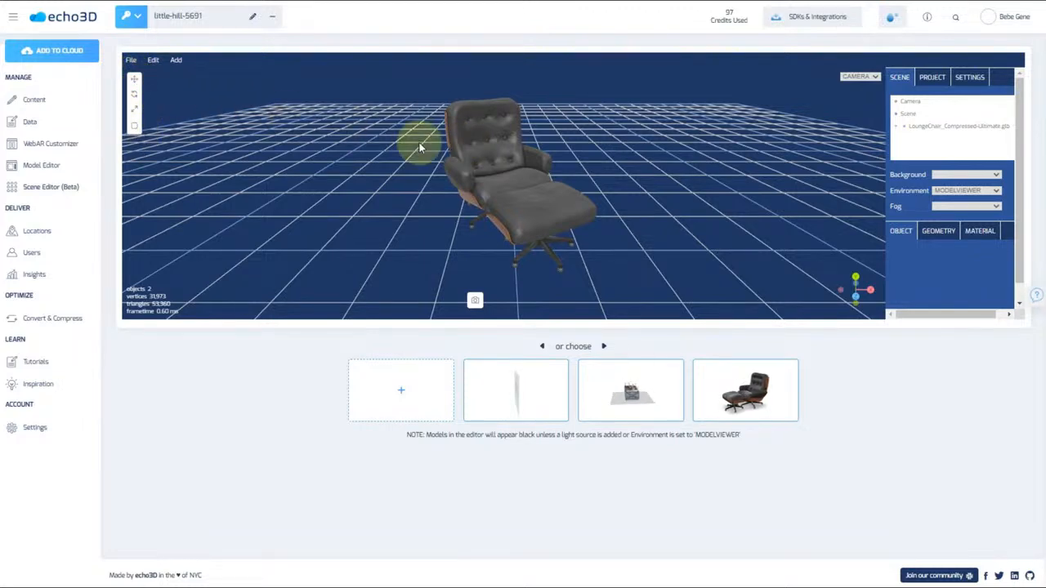
Select the chair in the scene and display its rotate, translate and scale gizmos in turn
mouse_move(479, 164)
left_mouse_down()
mouse_move(475, 175)
mouse_move(483, 156)
left_mouse_up()
scroll(483, 156, "down", 6)
scroll(483, 157, "up", 5)
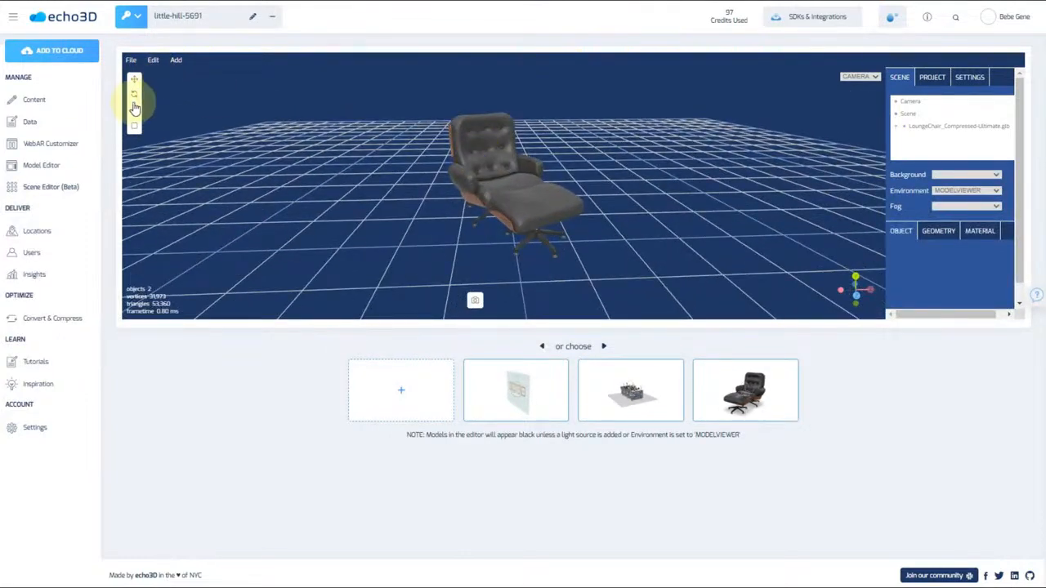
left_click(131, 97)
left_click(483, 166)
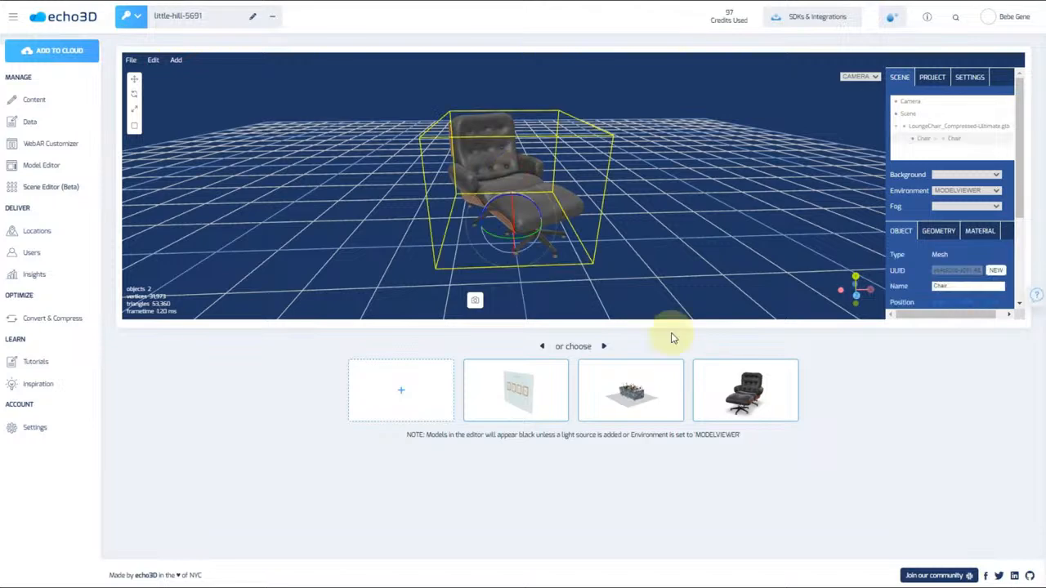
left_click(134, 80)
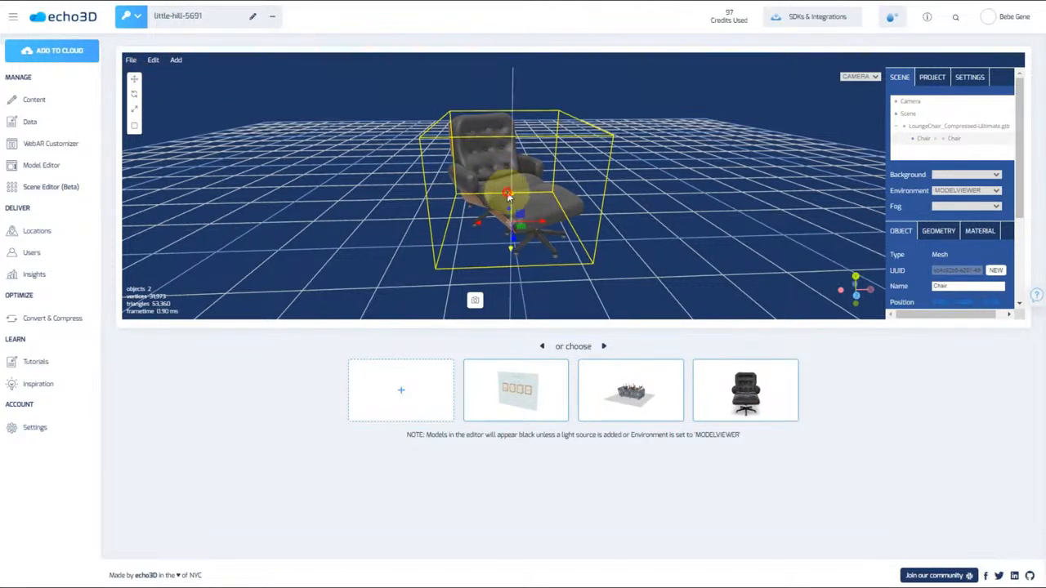
left_click_drag(508, 196, 760, 196)
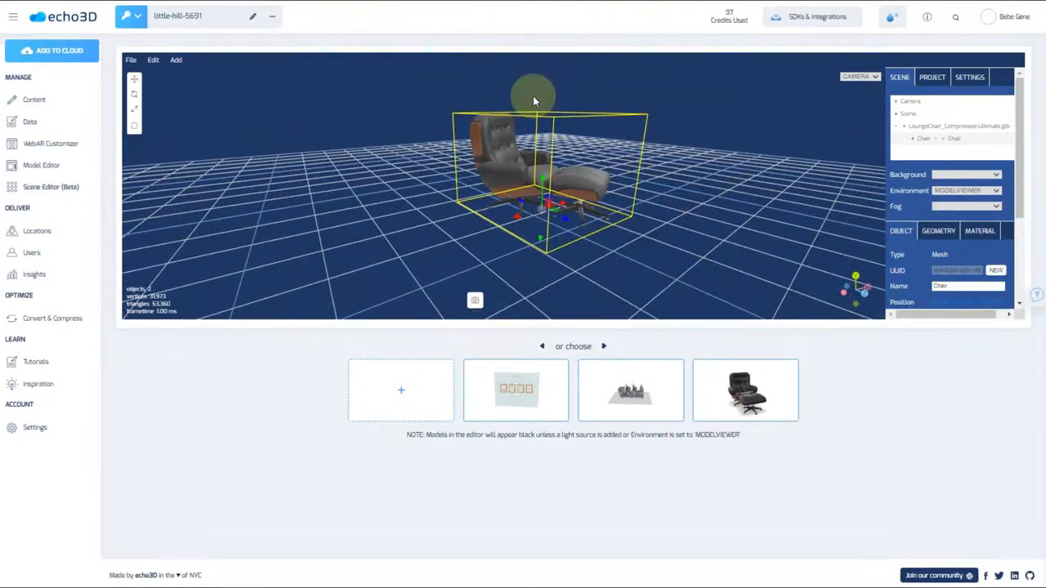
left_click(137, 95)
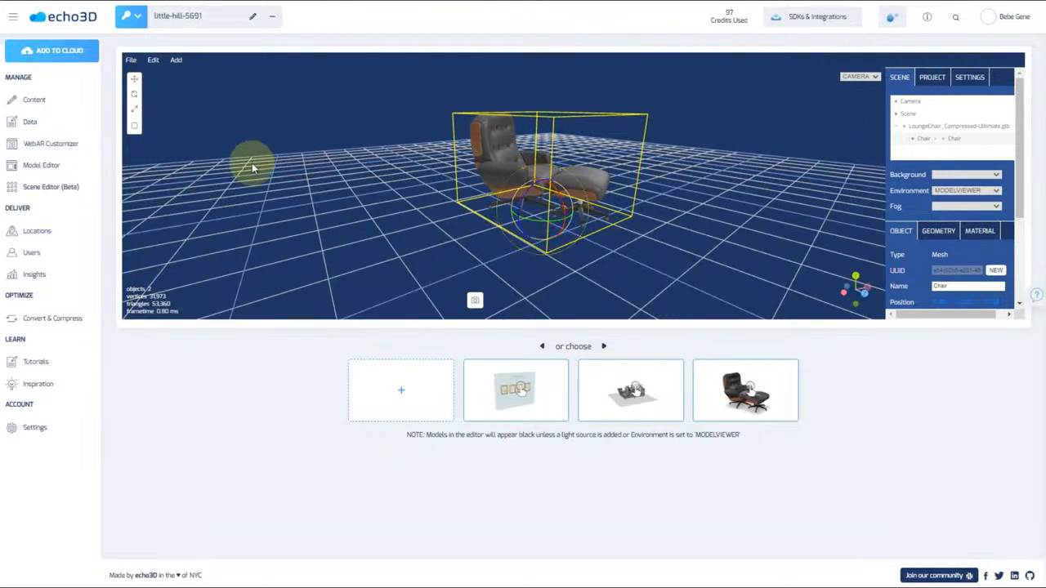
left_click(135, 111)
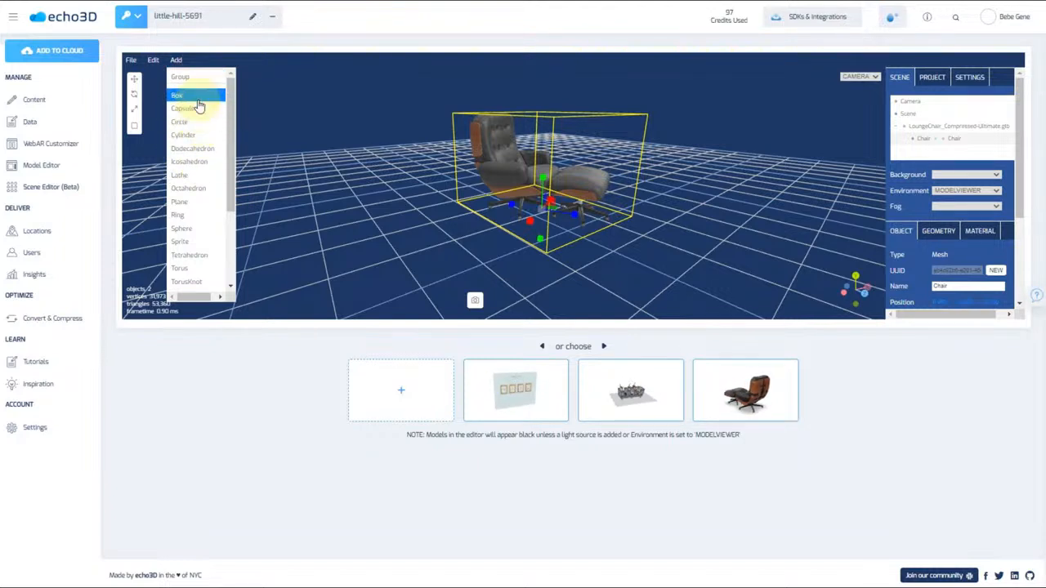
Add a box to the scene and move it along its blue axis, away from the chair
scroll(180, 215, "down", 3)
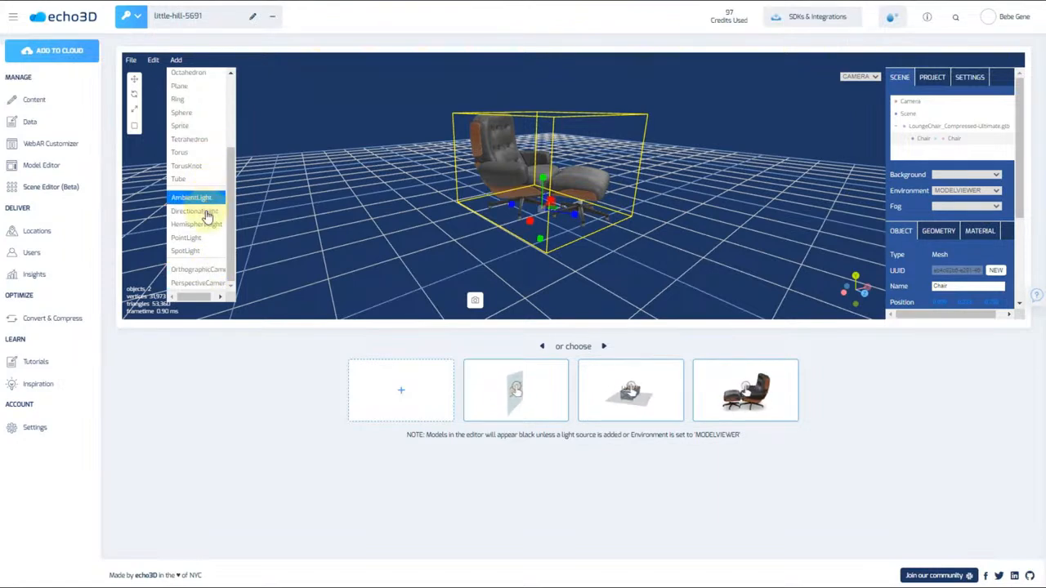
scroll(204, 123, "up", 5)
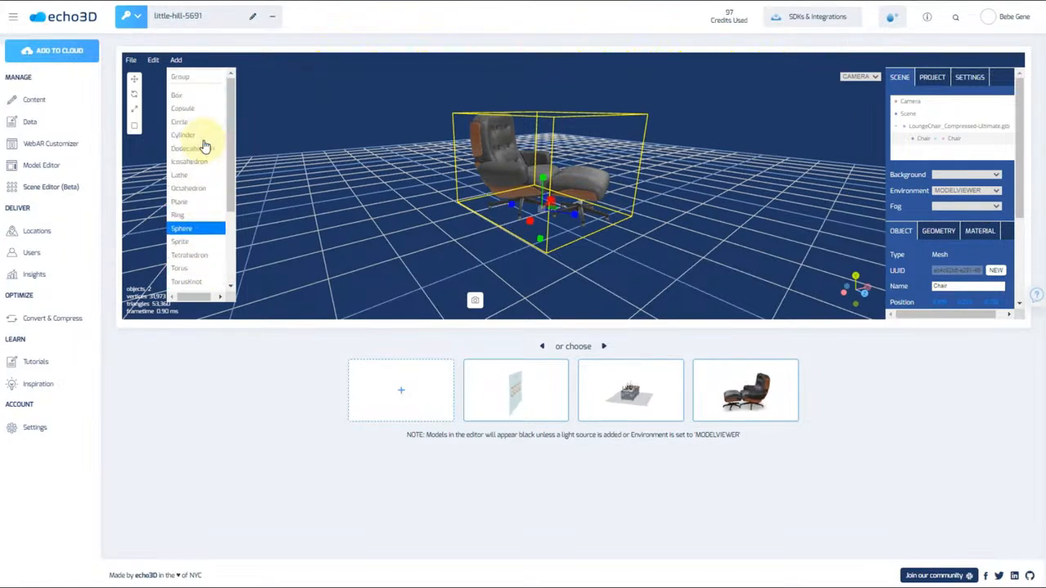
left_click(210, 94)
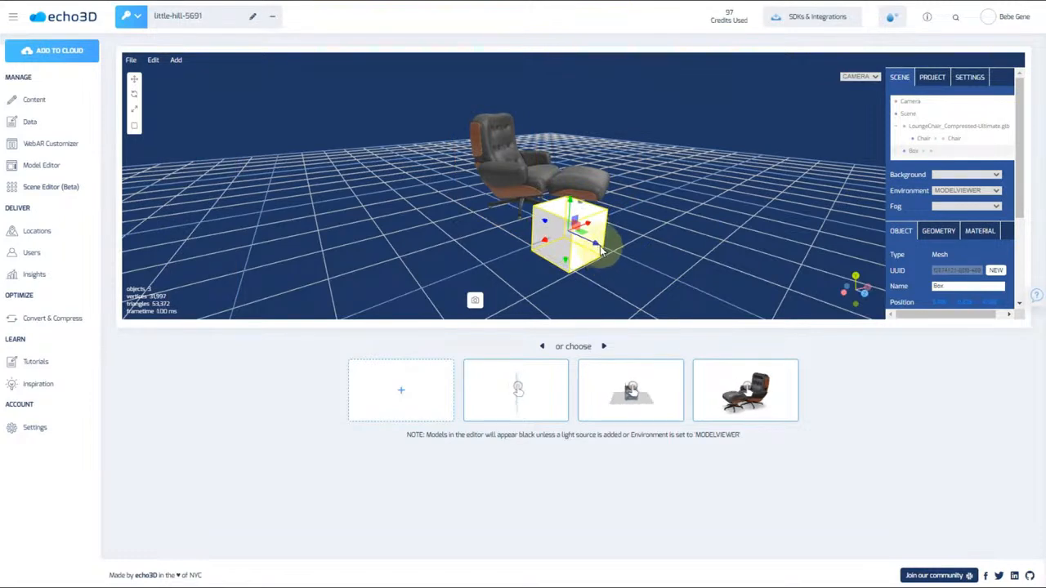
left_click_drag(613, 255, 638, 260)
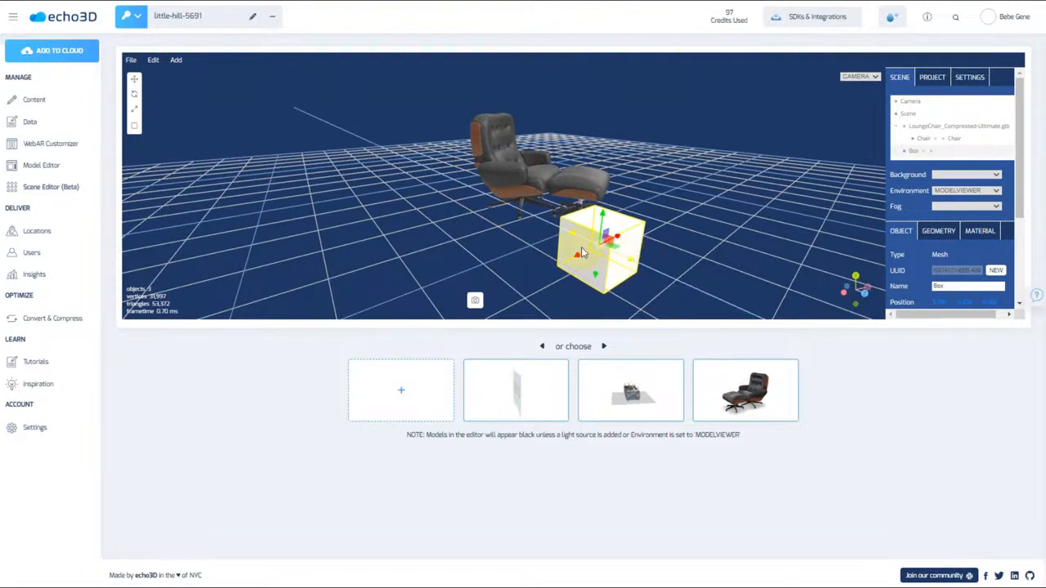
Delete the box from the scene
left_click(131, 62)
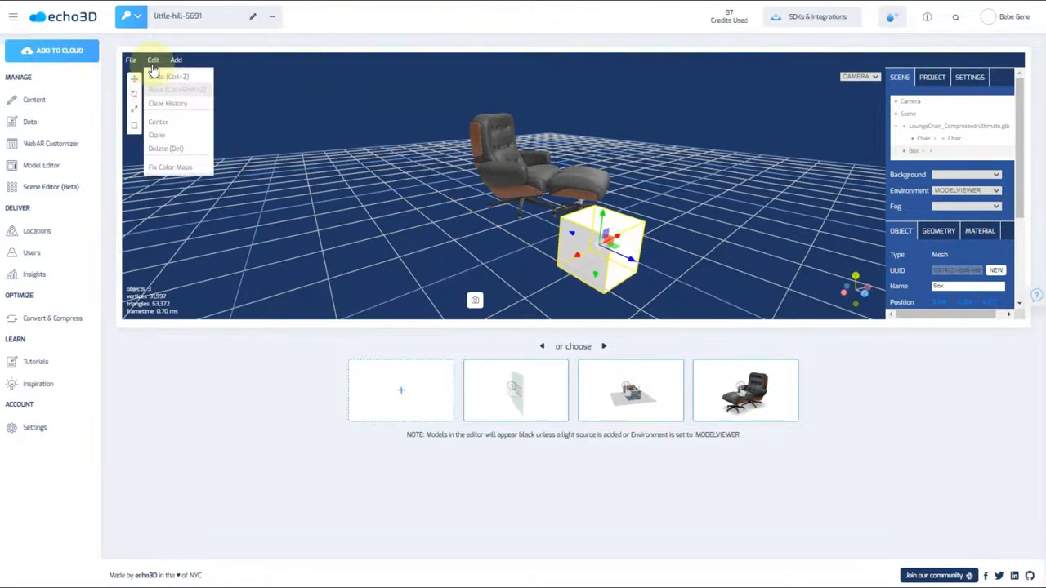
left_click(171, 150)
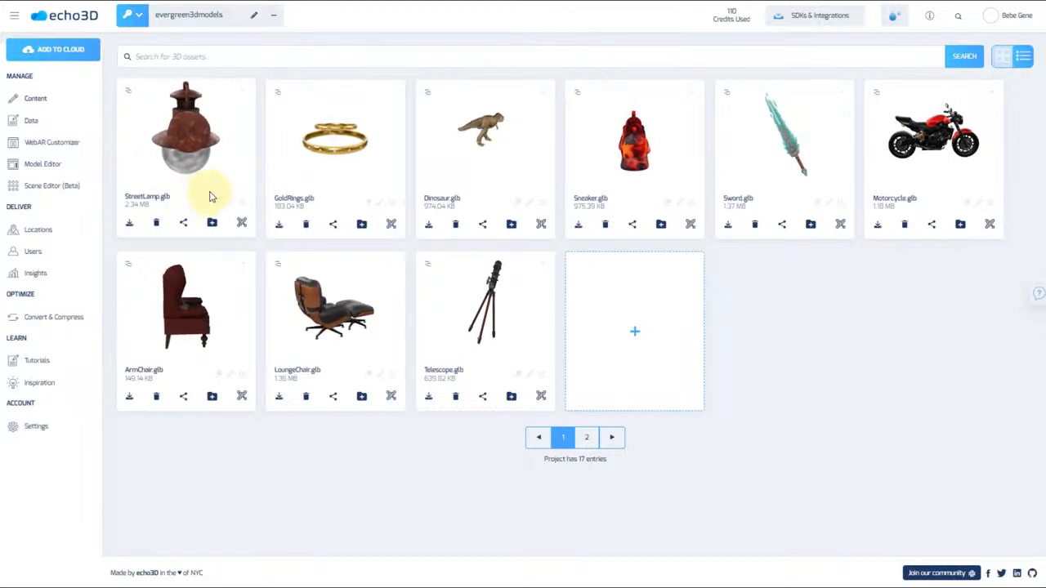
Examine the version history of the Telescope.glb asset in the evergreen3dmodels project, and close its details
left_click(450, 369)
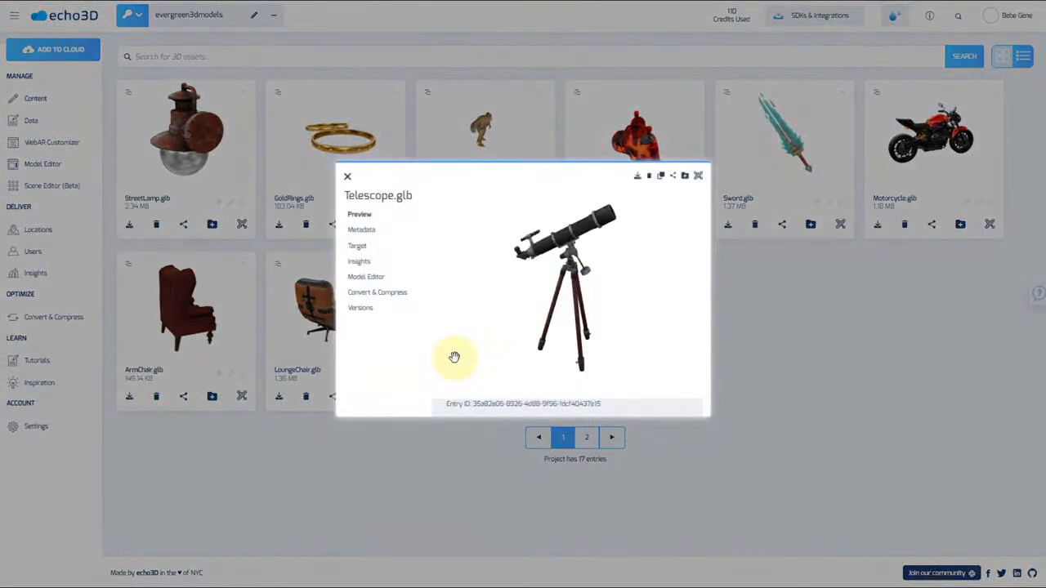
left_click(359, 309)
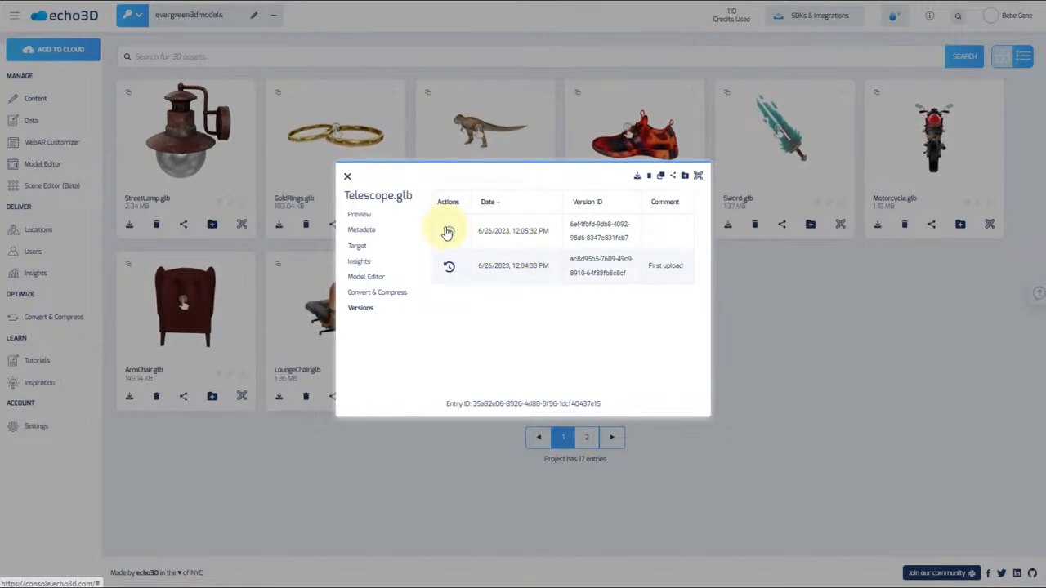
left_click(348, 178)
Open the comment box on the Telescope.glb asset and save the comment
left_click(427, 265)
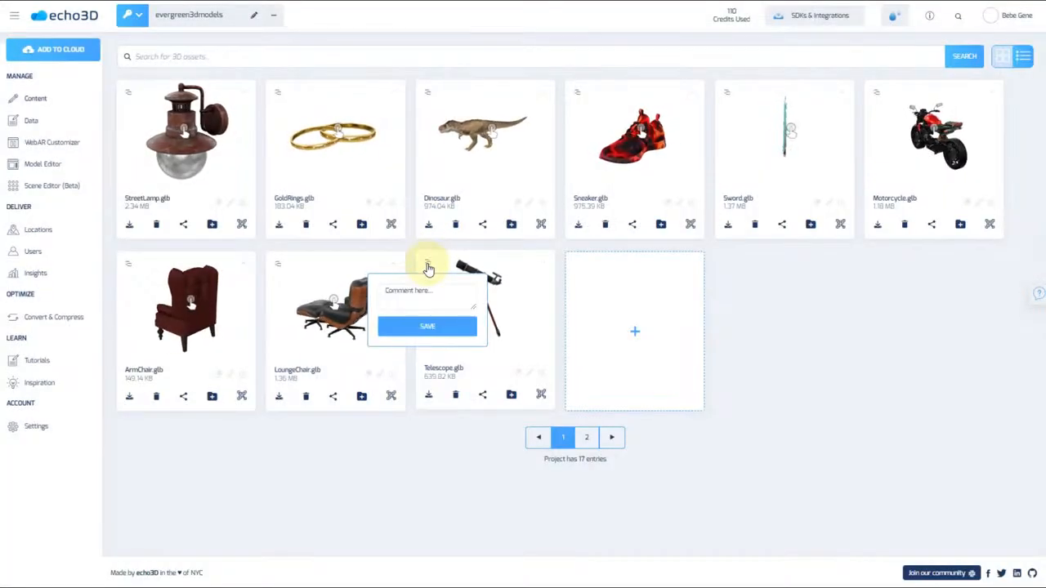
left_click(428, 330)
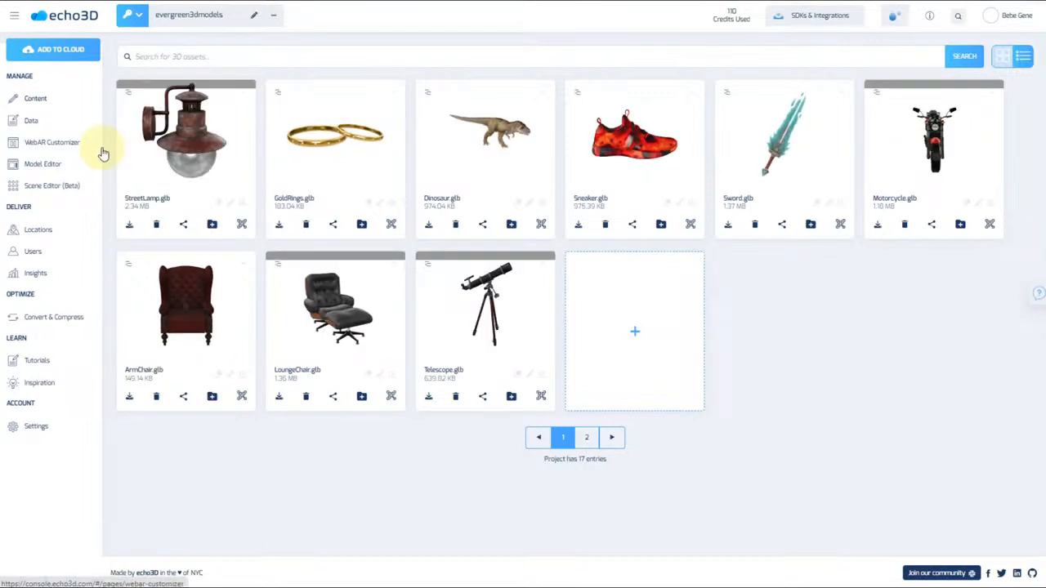
In the account's security settings, start a new project user entry and open its access level choices
left_click(37, 426)
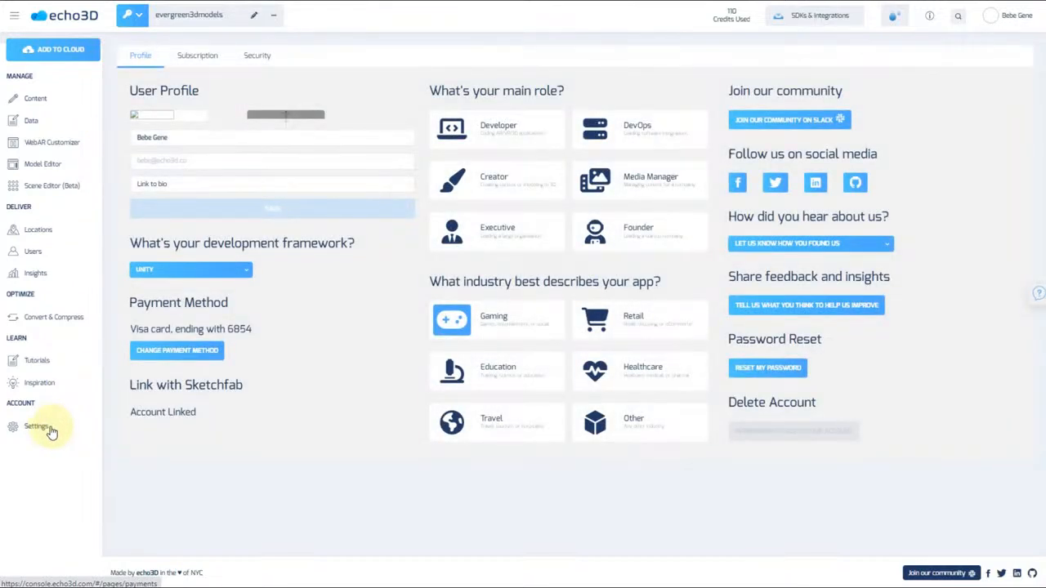
left_click(255, 52)
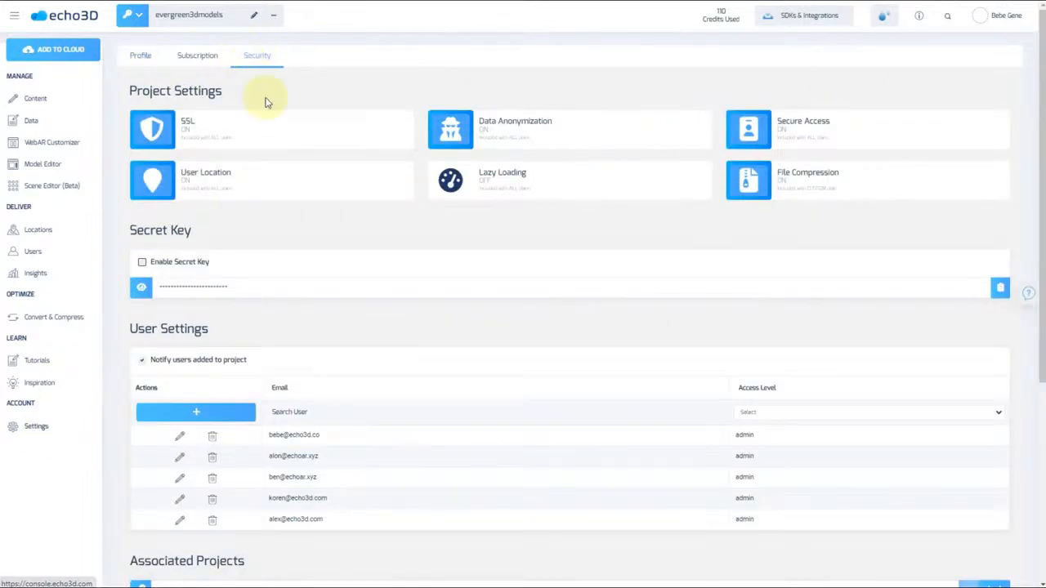
scroll(211, 348, "down", 1)
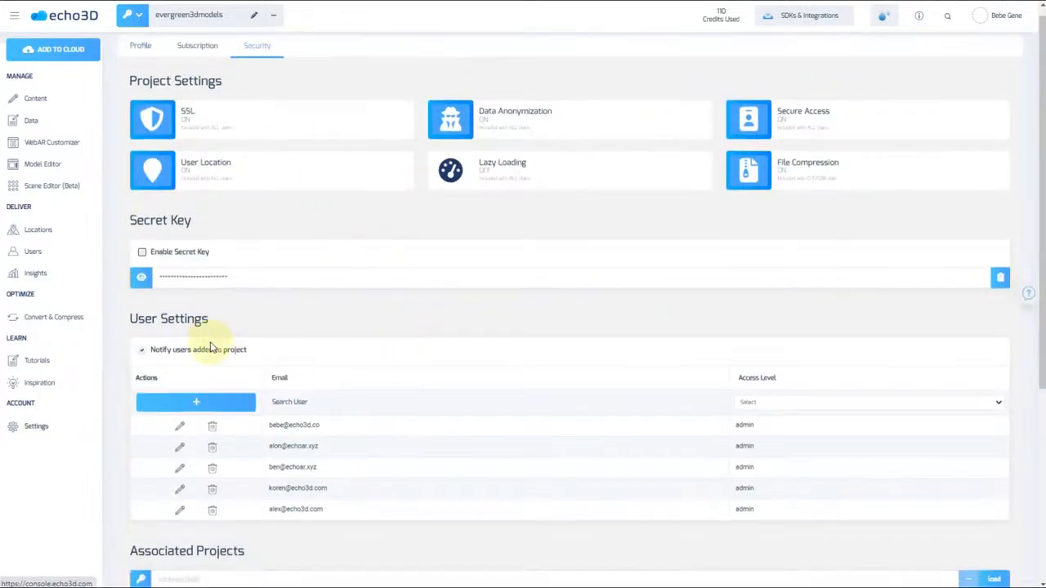
scroll(211, 347, "down", 2)
left_click(227, 352)
left_click(292, 375)
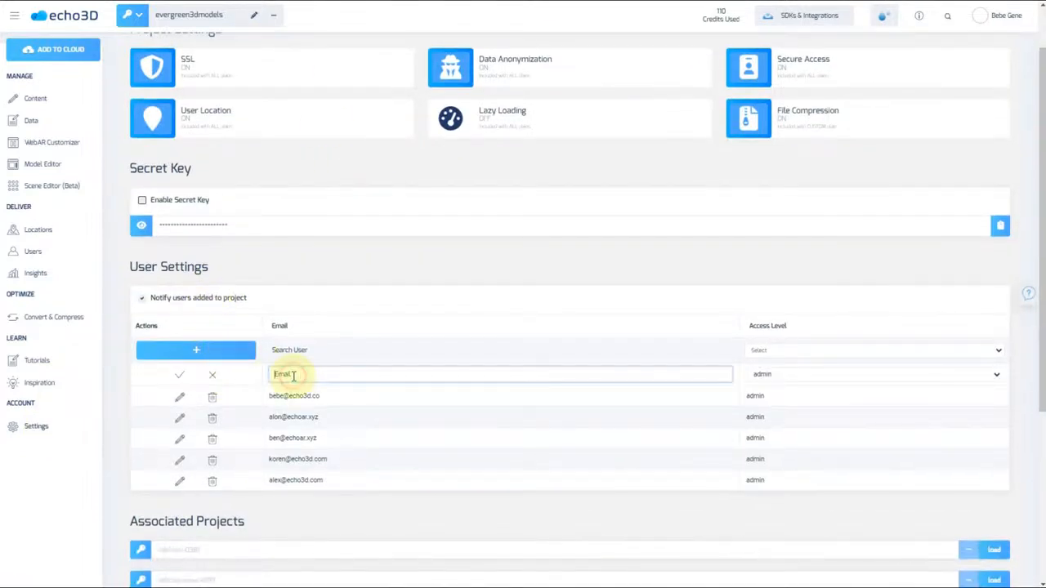
left_click(863, 378)
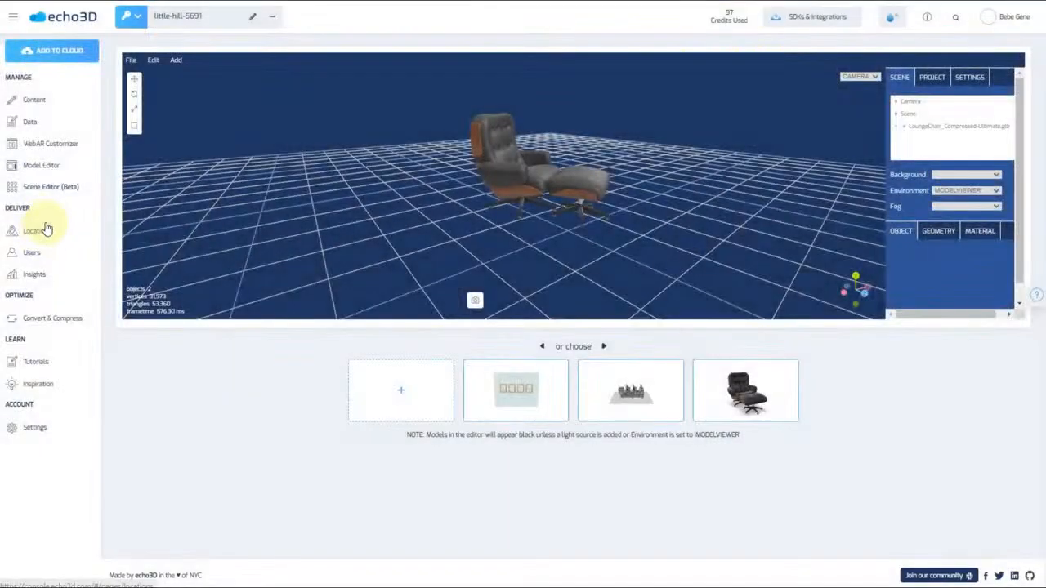
Review the content distribution and server coverage, and the users distribution, of the little-hill-5691 project
left_click(44, 239)
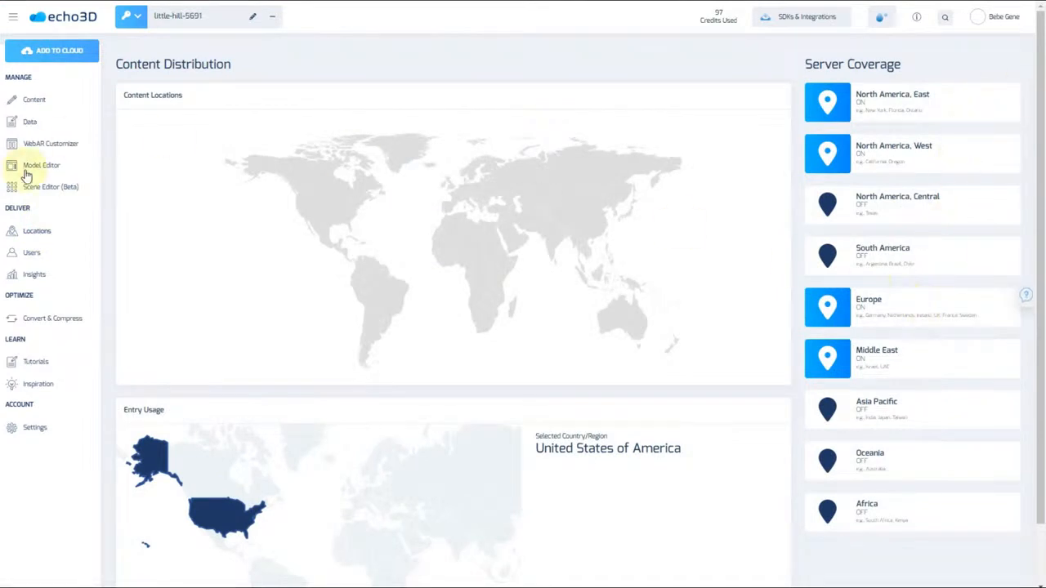
left_click(40, 253)
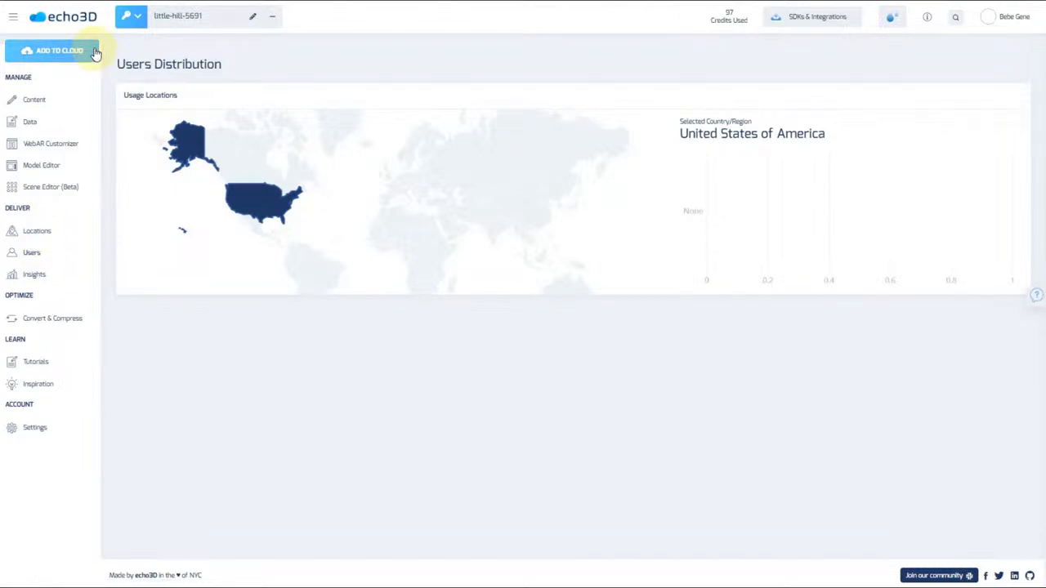
In the project insights, show the usage history by month for LoungeChair_Compressed-Ultimate.glb
left_click(38, 275)
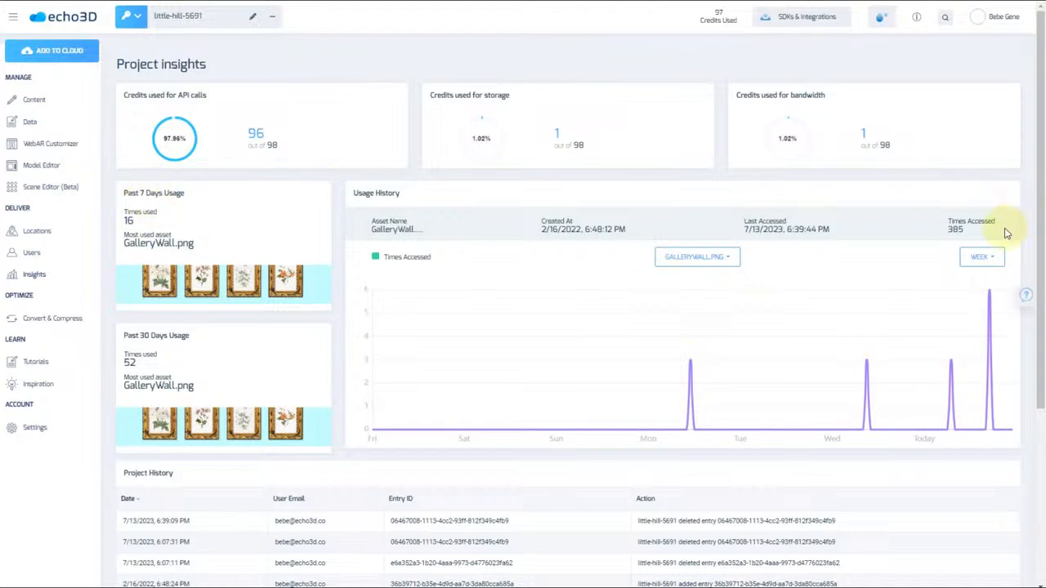
left_click(984, 258)
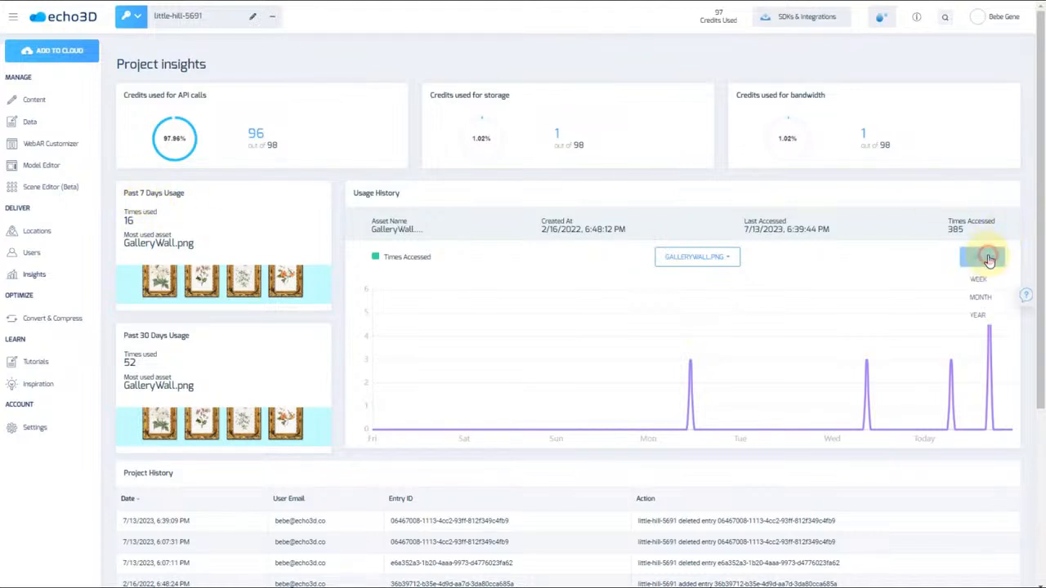
left_click(980, 297)
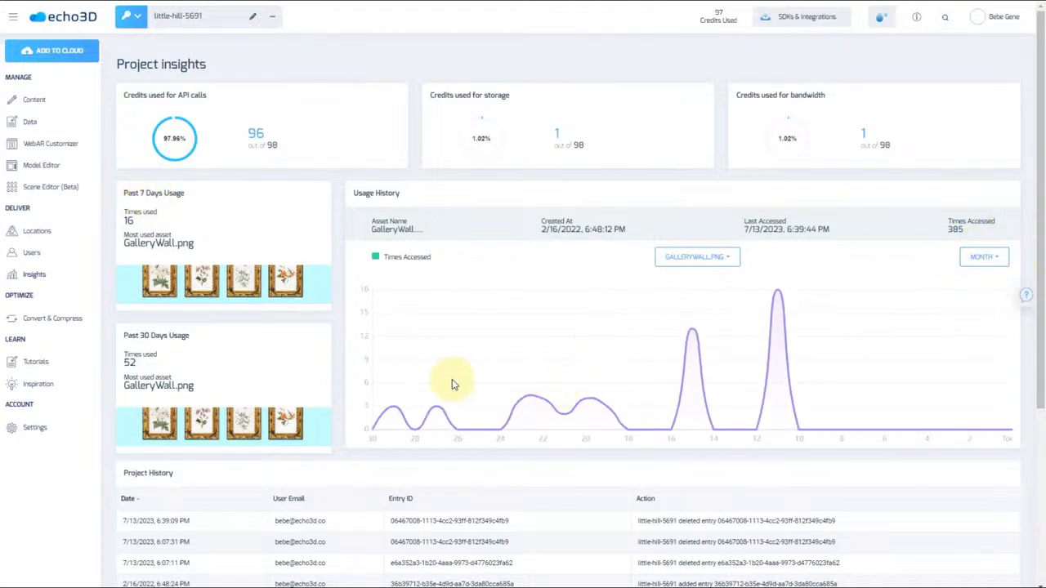
left_click(708, 260)
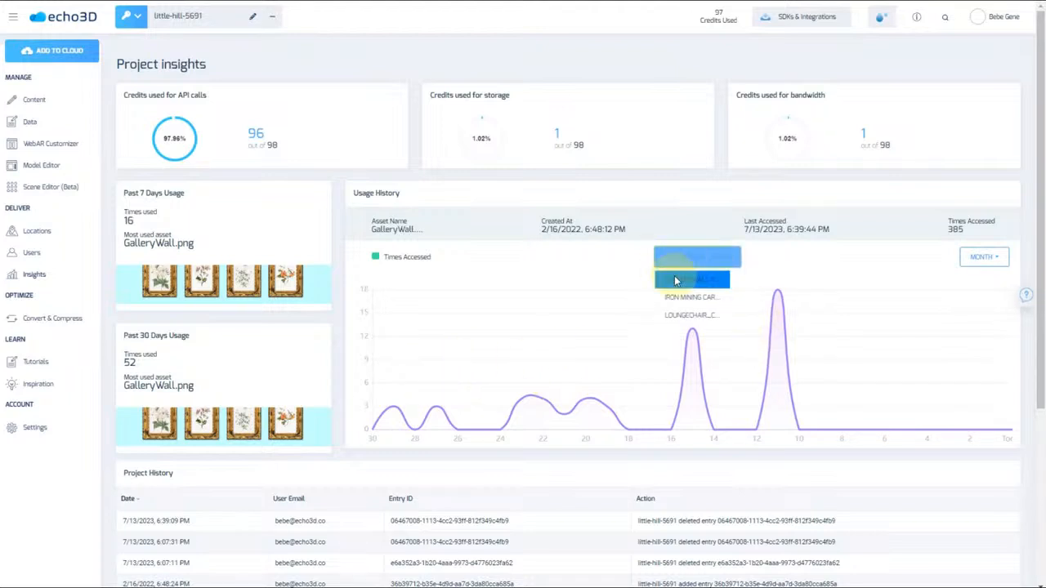
left_click(690, 315)
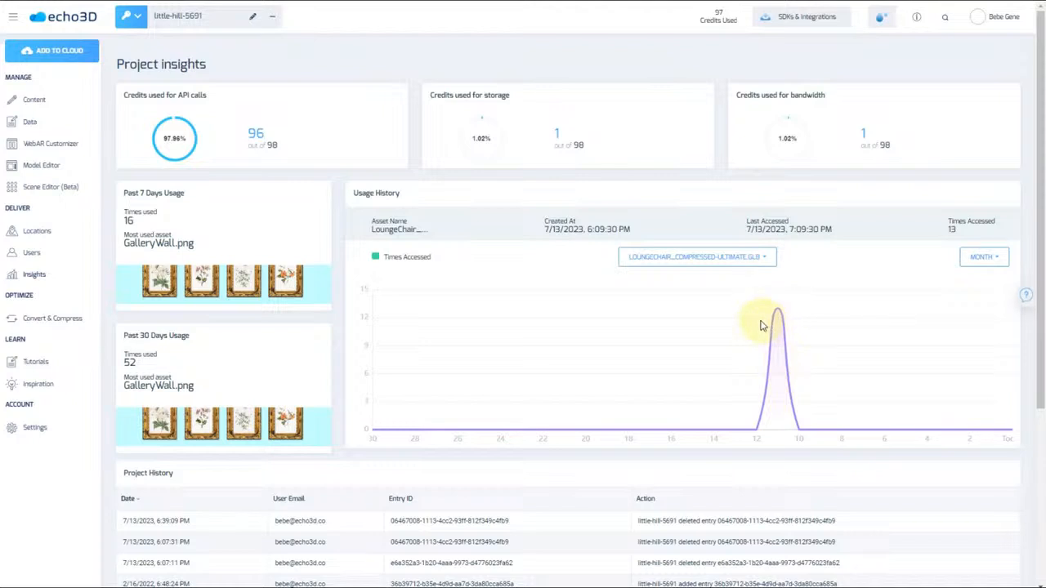
Examine the project history log of added and deleted entries in the project insights
scroll(626, 381, "down", 3)
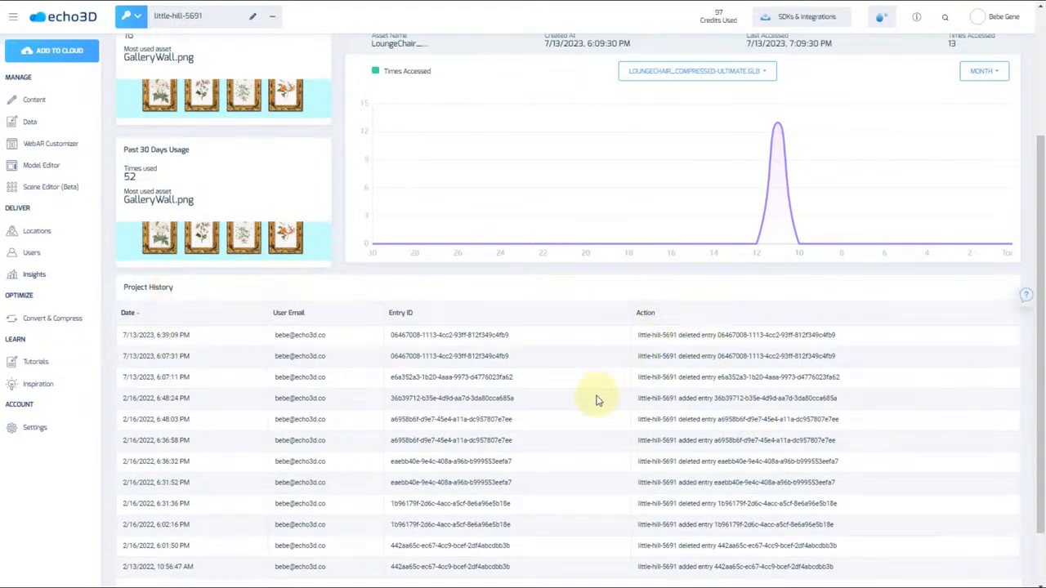
scroll(596, 397, "up", 2)
scroll(596, 397, "down", 3)
scroll(596, 398, "up", 4)
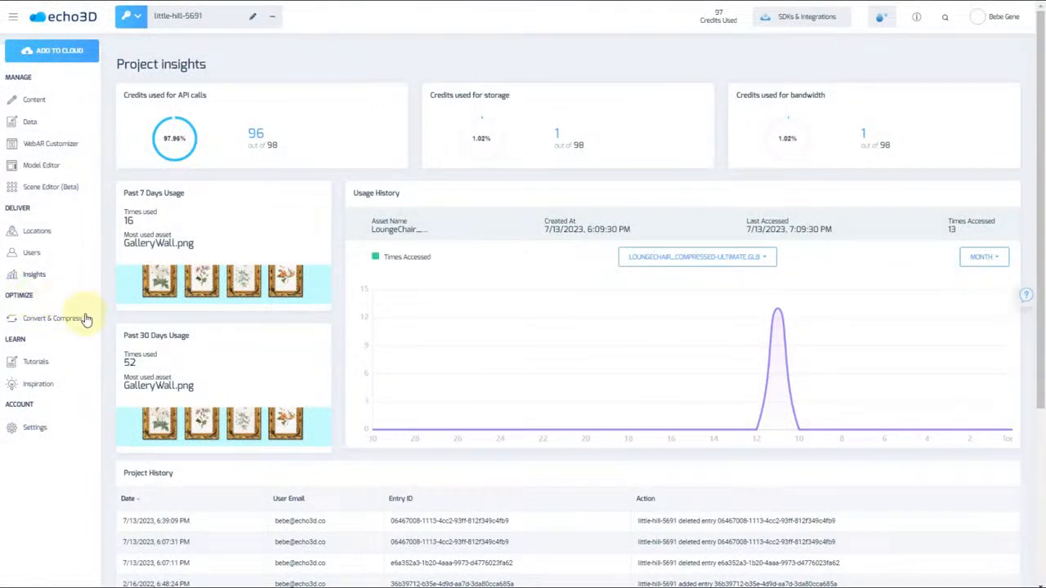
Download the iron mining car model as FBX and select LoungeChair_Compressed-Ultimate.glb as the model for conversion and compression
left_click(65, 320)
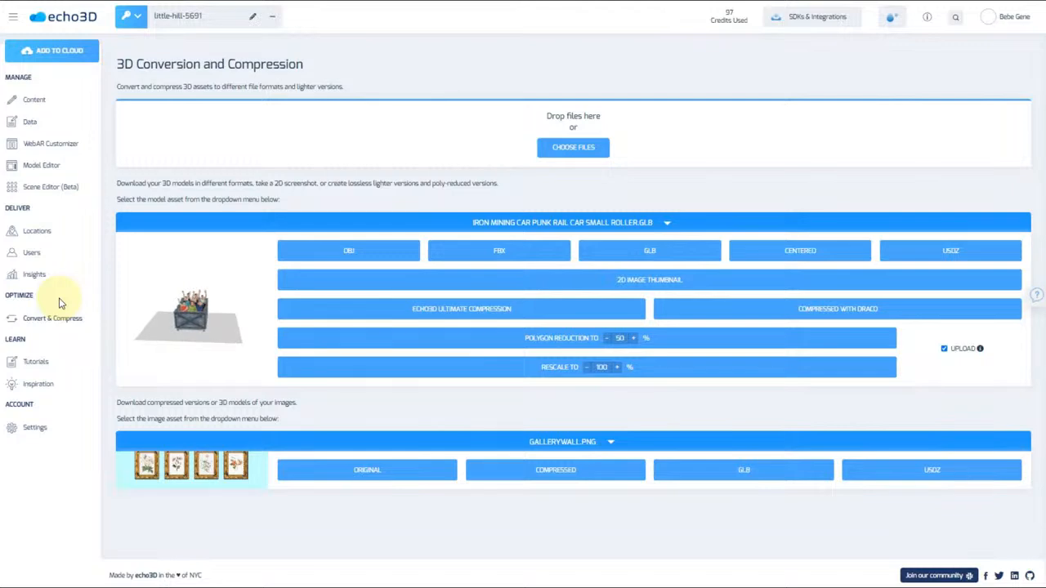
left_click(578, 223)
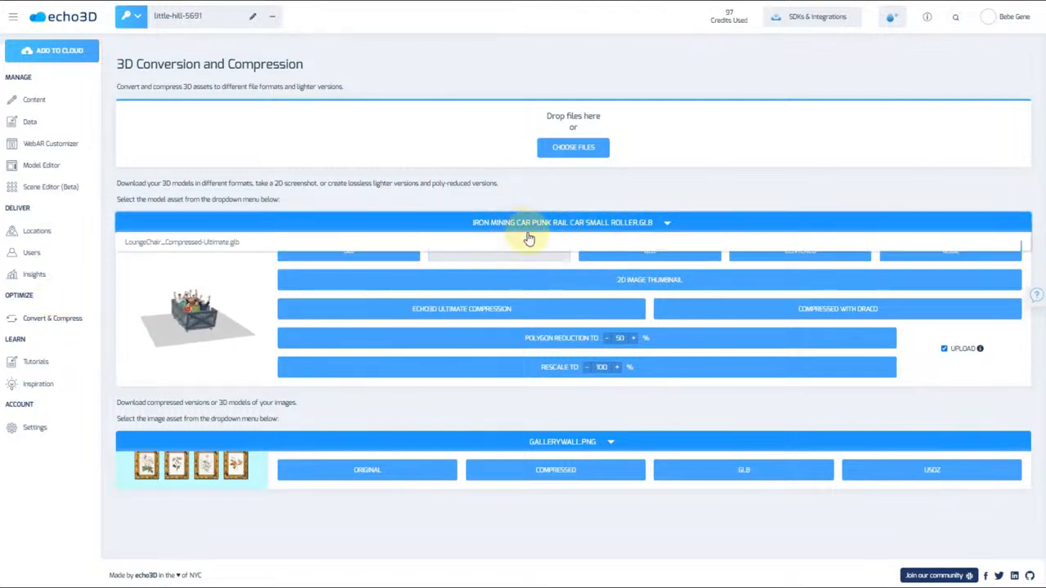
left_click(482, 241)
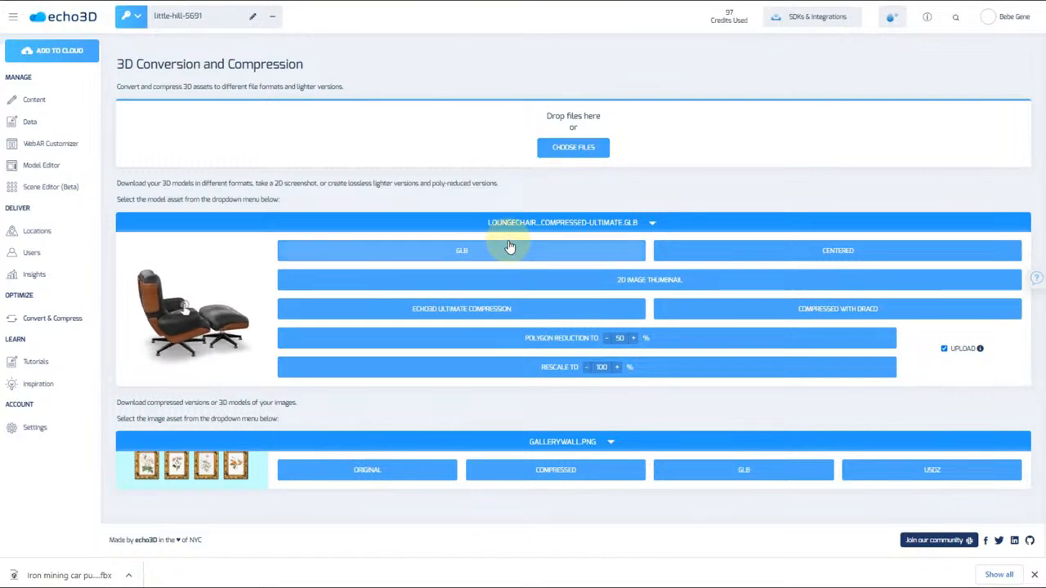
left_click(572, 147)
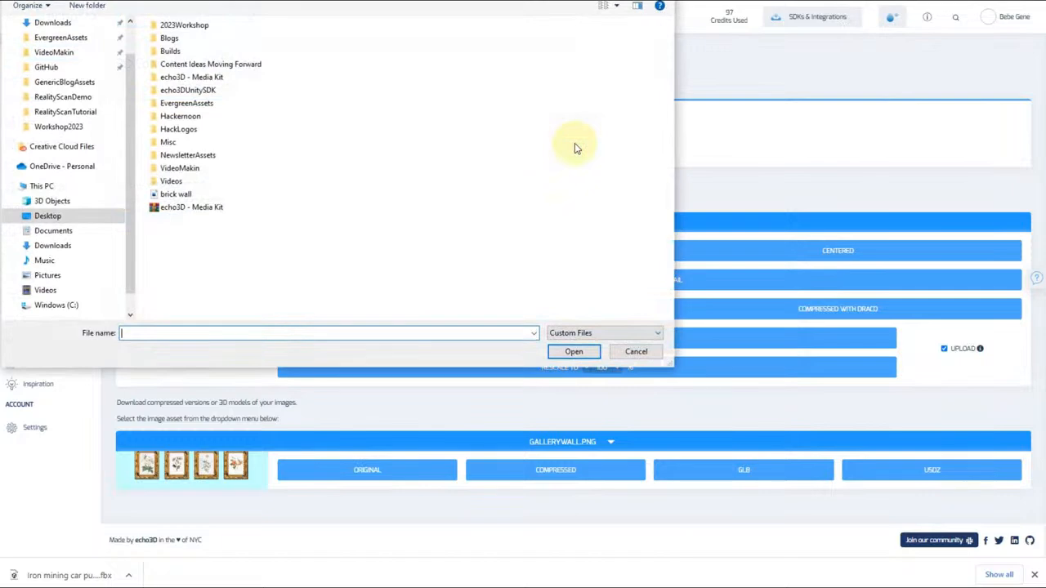
left_click(628, 352)
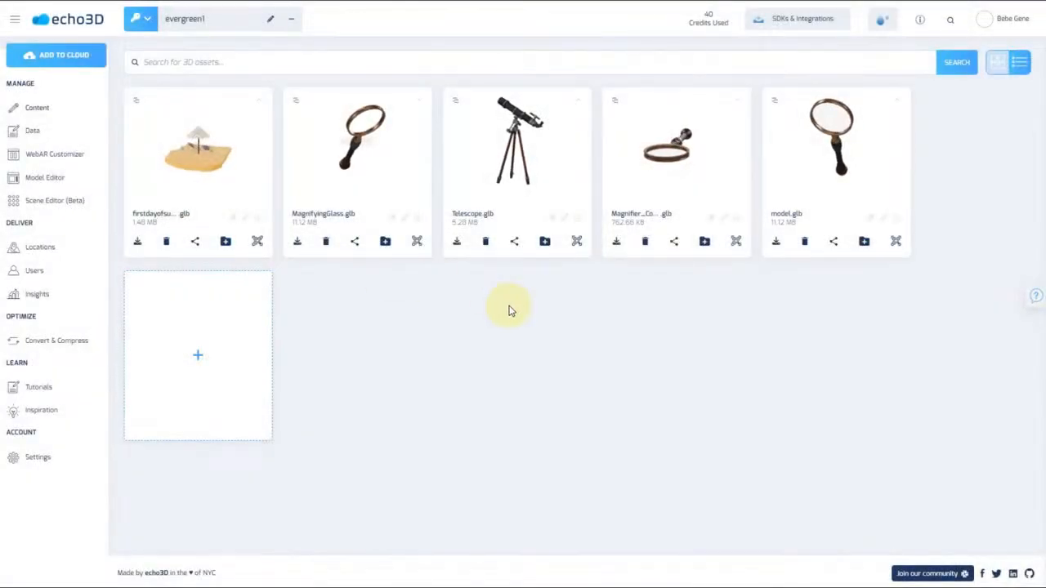
View the options for adding a 3D asset to the evergreen1 project, and cancel without uploading
left_click(195, 327)
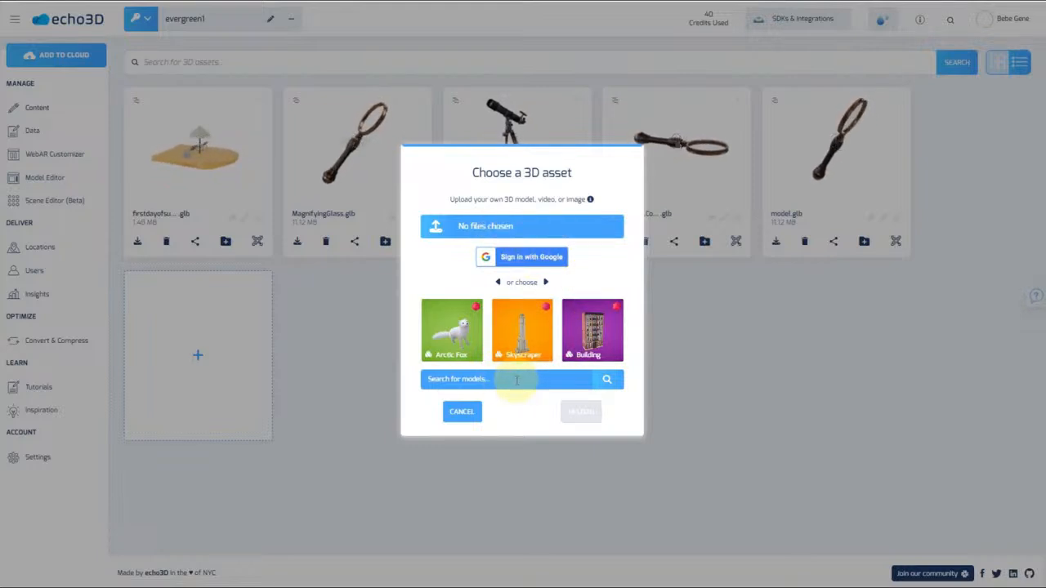
left_click(459, 411)
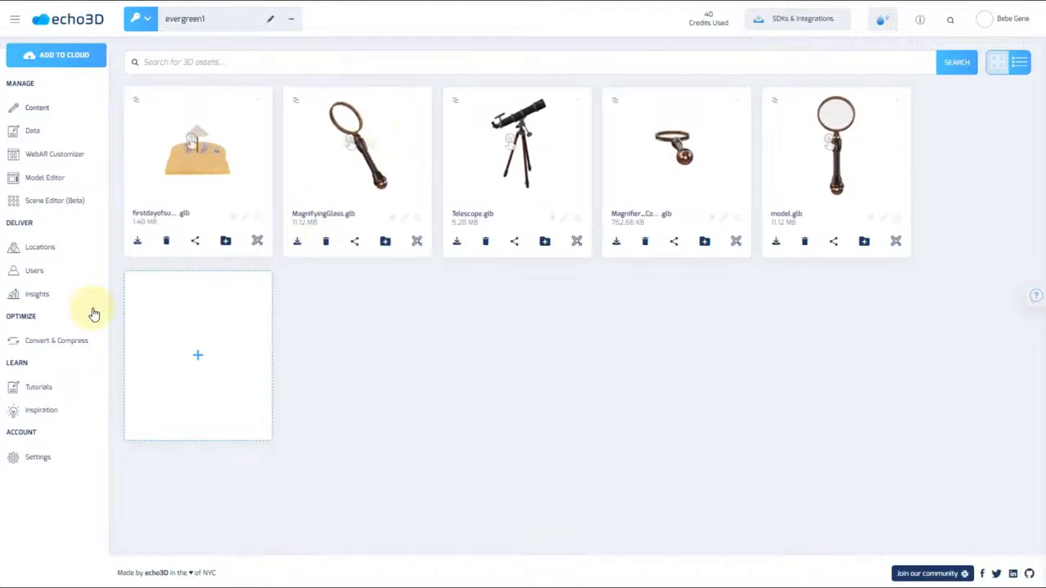
Compress MagnifyingGlass.glb with echo3D Ultimate Compression, keeping the upload option enabled
left_click(47, 344)
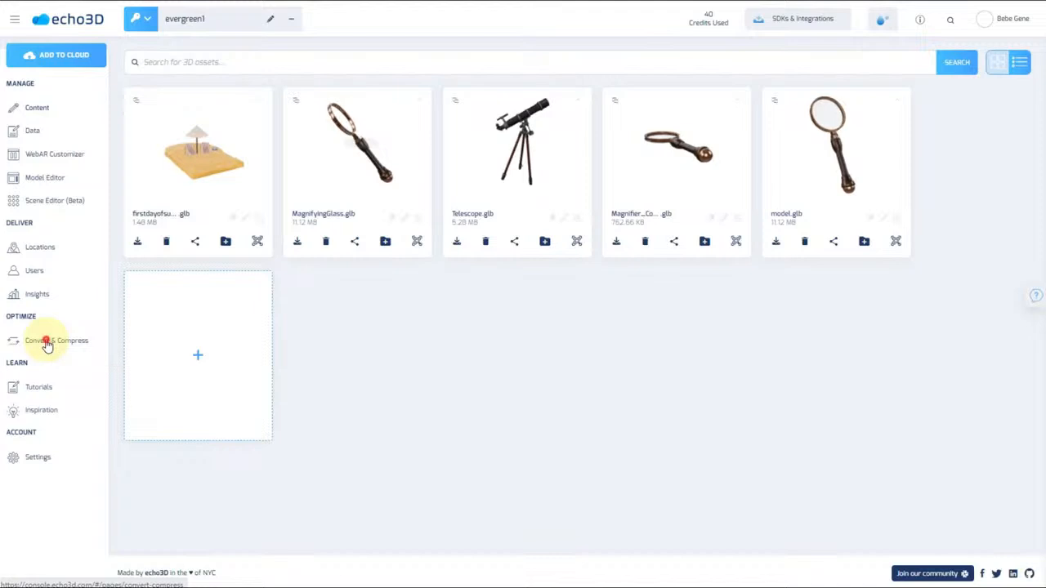
left_click(619, 242)
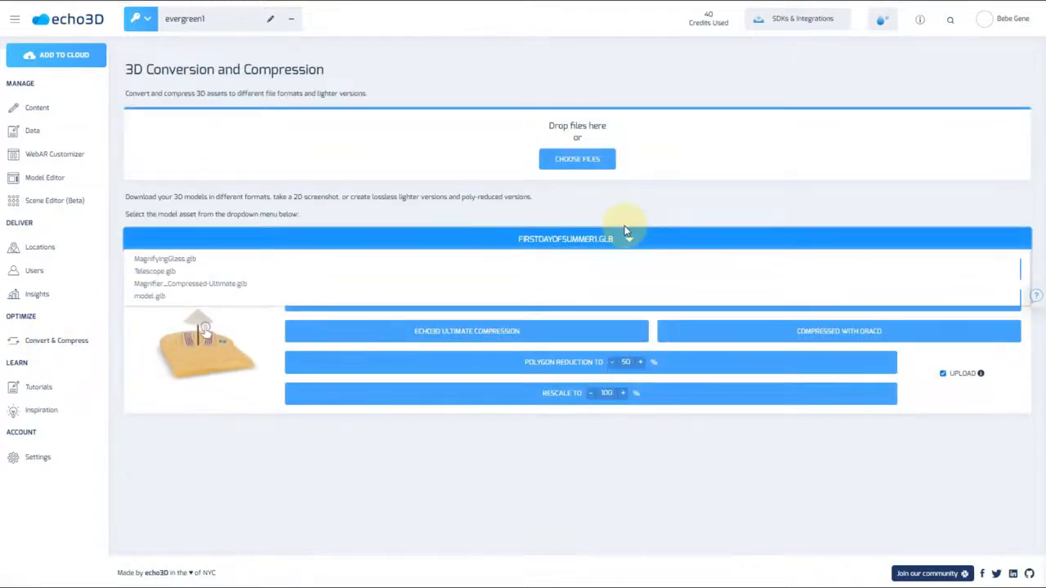
left_click(187, 262)
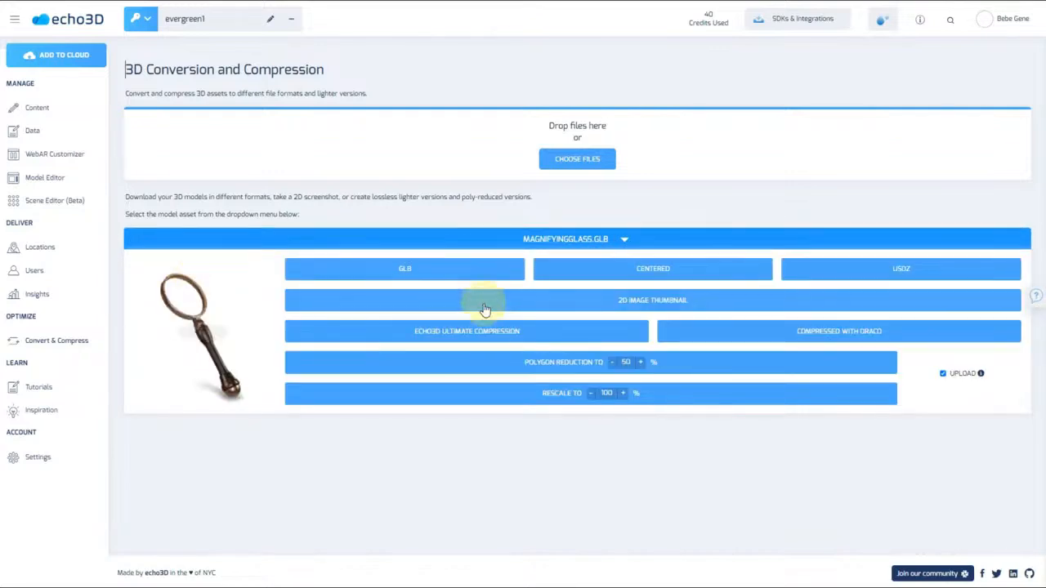
left_click(551, 335)
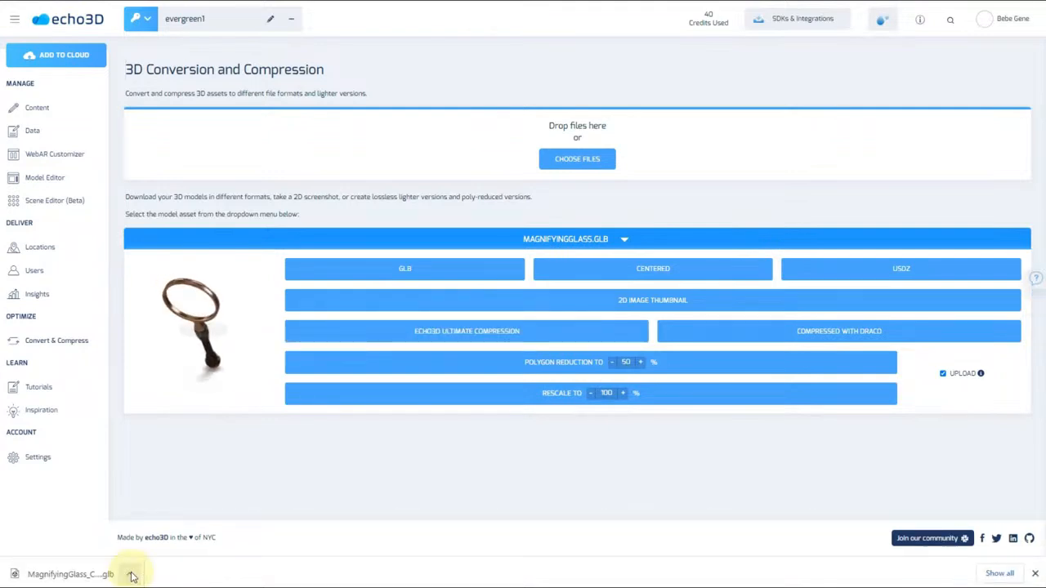
Check the file size of MagnifyingGlass_Compressed-Ultimate in the Downloads folder, and return to the project's content library
left_click(134, 577)
left_click(167, 529)
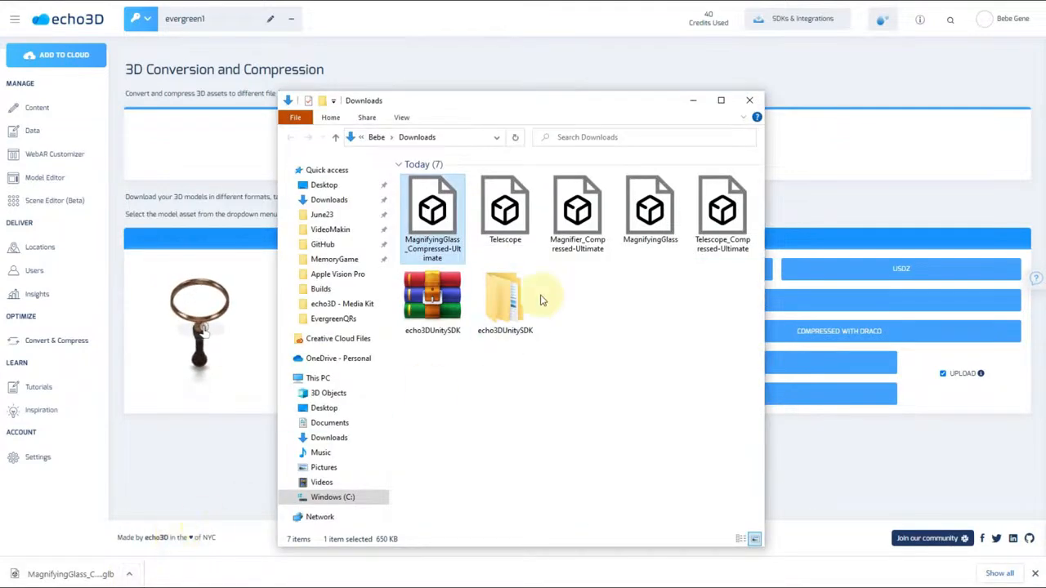
right_click(435, 237)
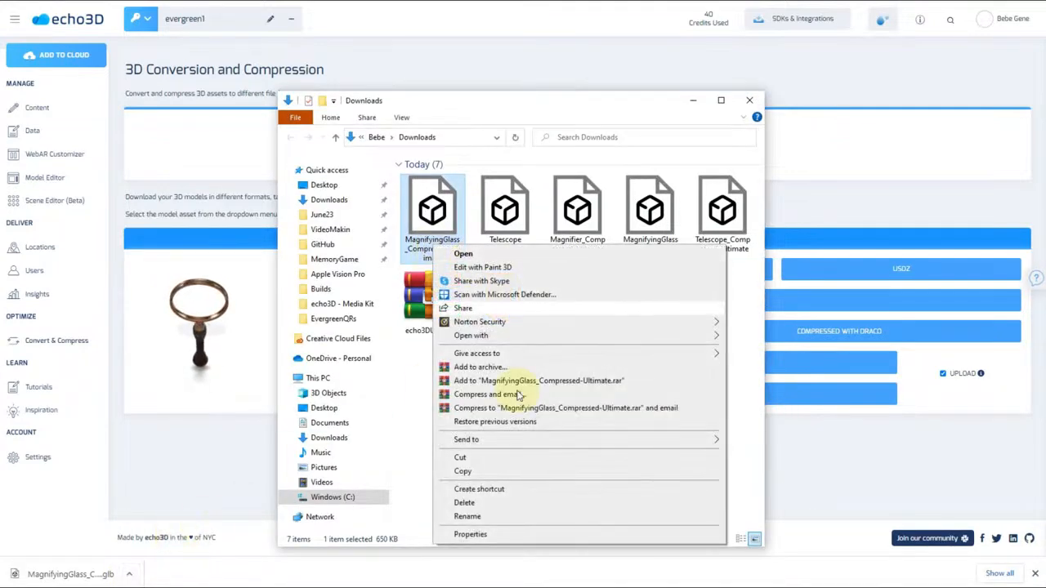
left_click(521, 535)
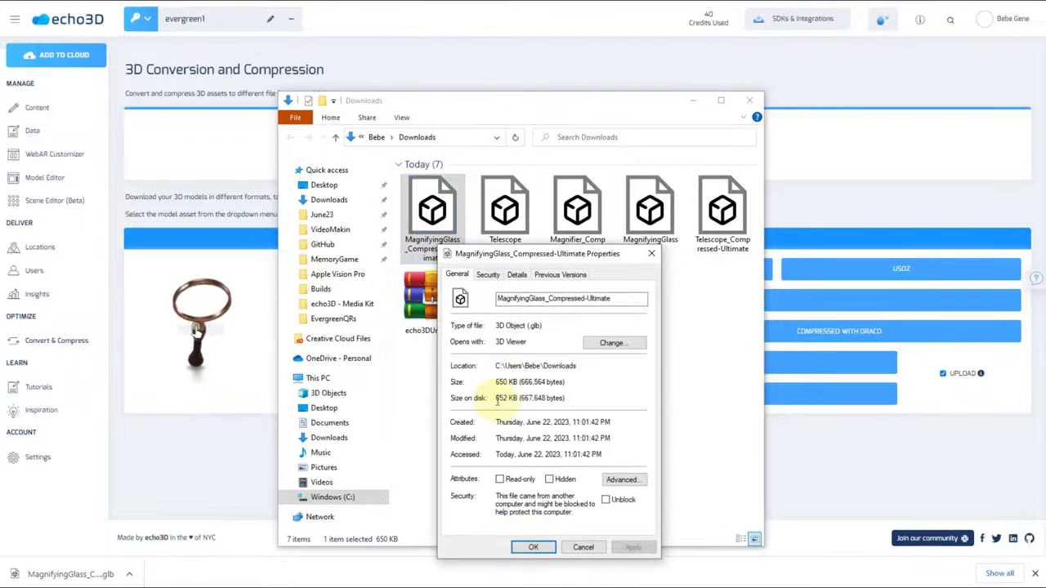
left_click(581, 546)
left_click(750, 100)
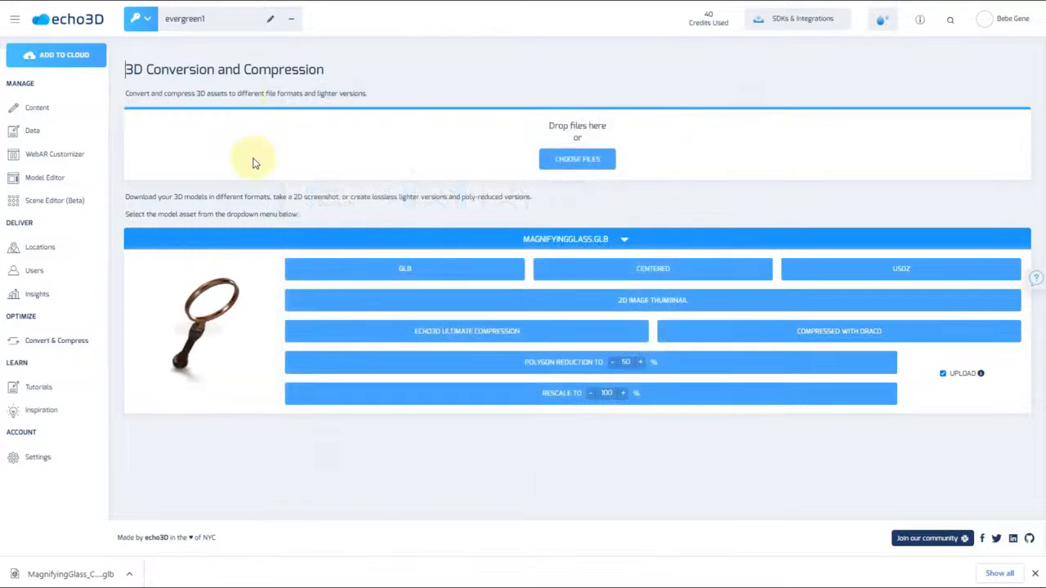
left_click(63, 107)
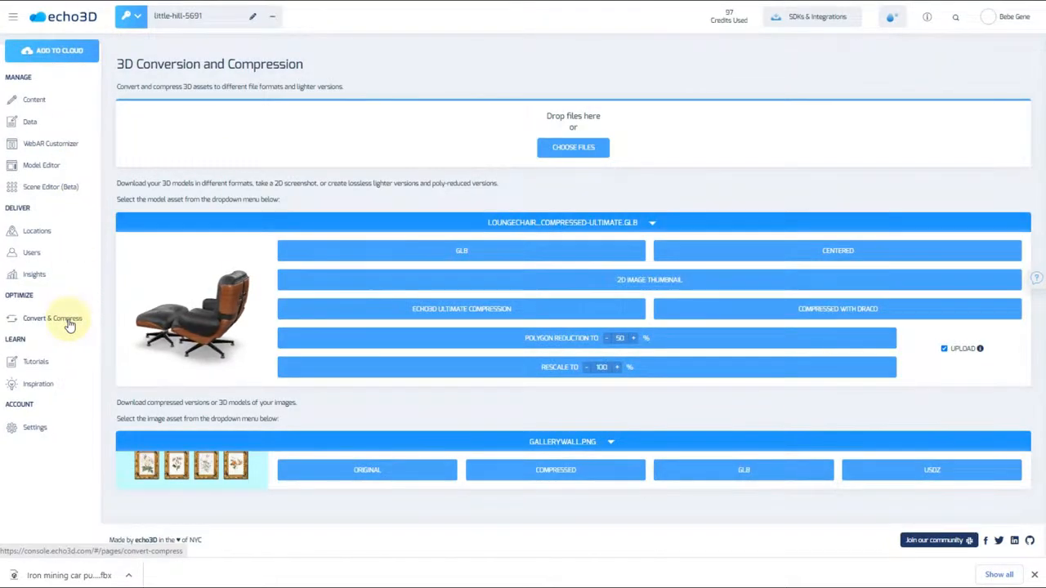
Browse the tutorials and FAQ entries in the learning section
left_click(46, 364)
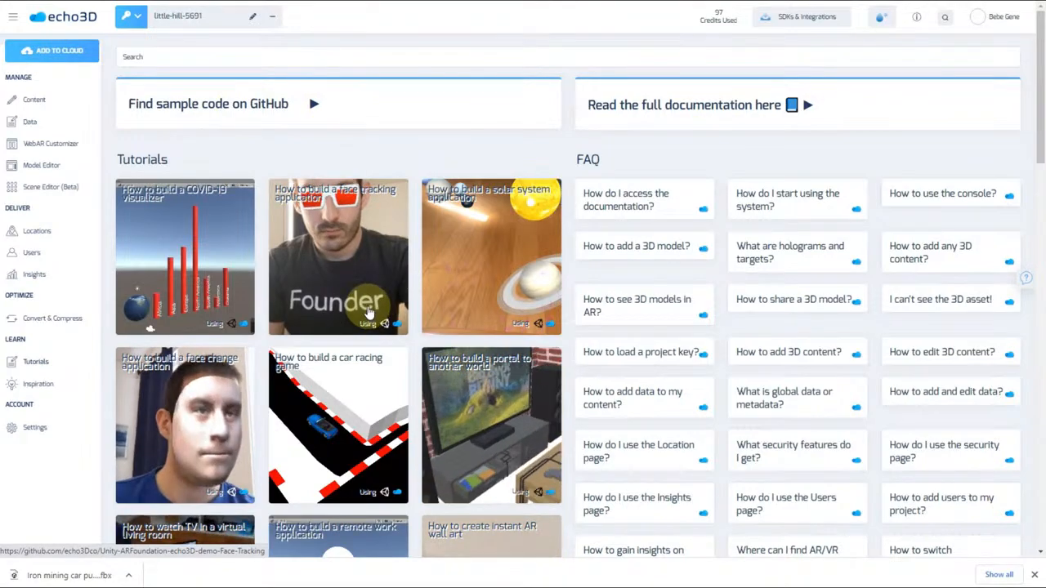
scroll(367, 305, "down", 2)
scroll(367, 306, "down", 3)
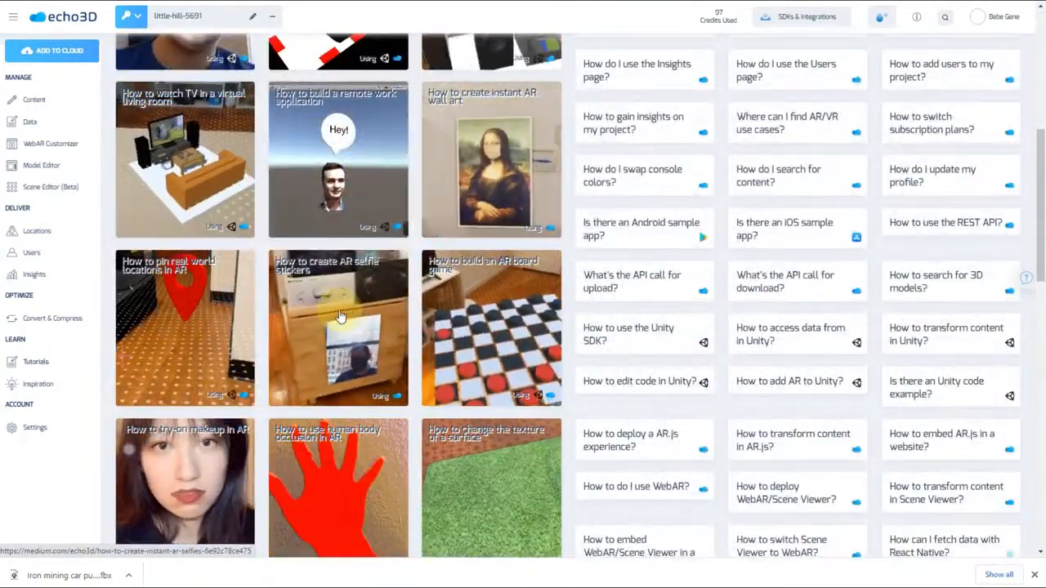
scroll(339, 304, "down", 3)
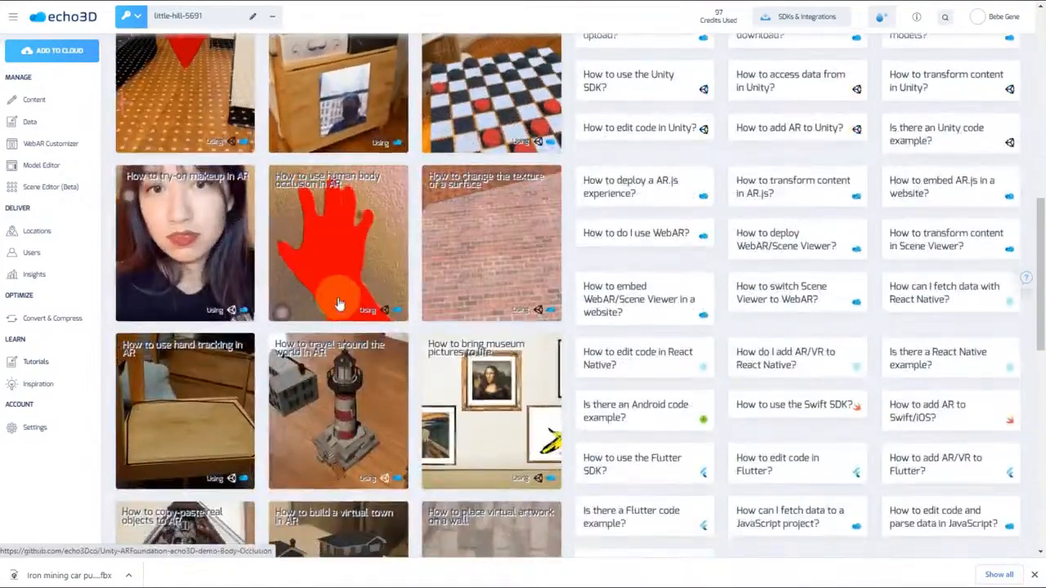
Look through the remaining tutorials and the example AR projects in the inspiration gallery
scroll(339, 304, "down", 3)
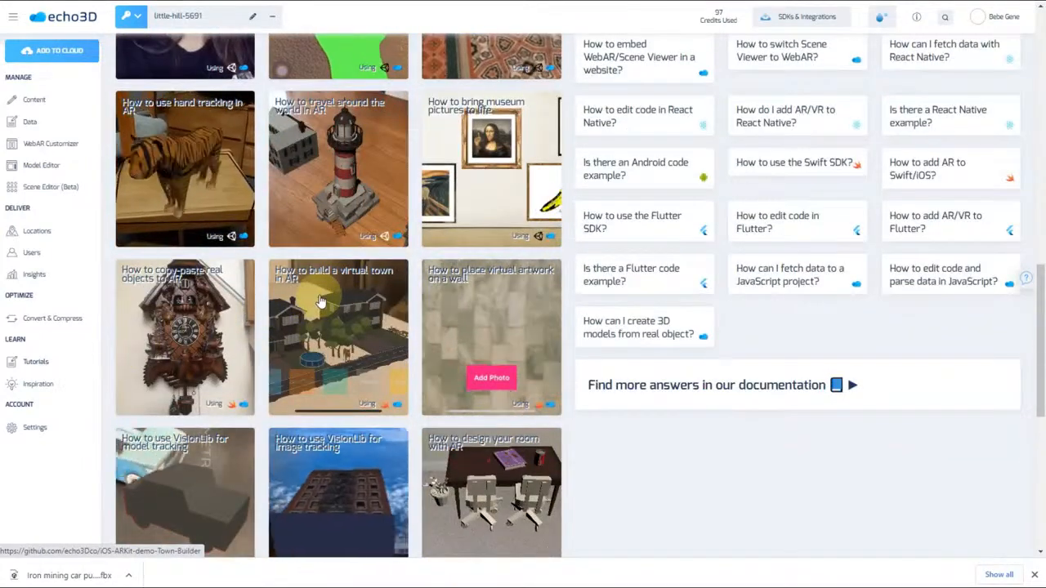
left_click(53, 390)
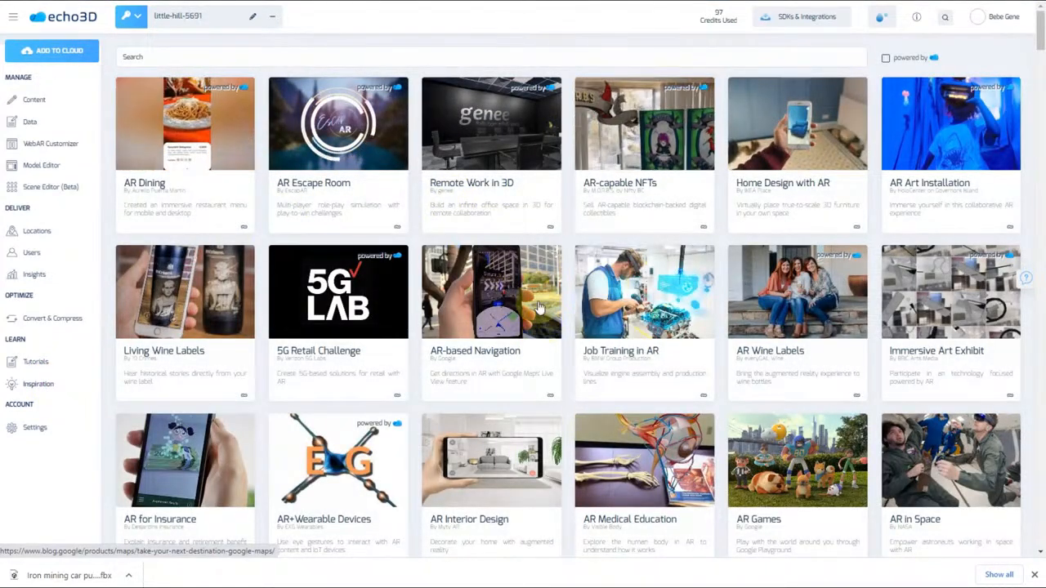
scroll(560, 323, "down", 3)
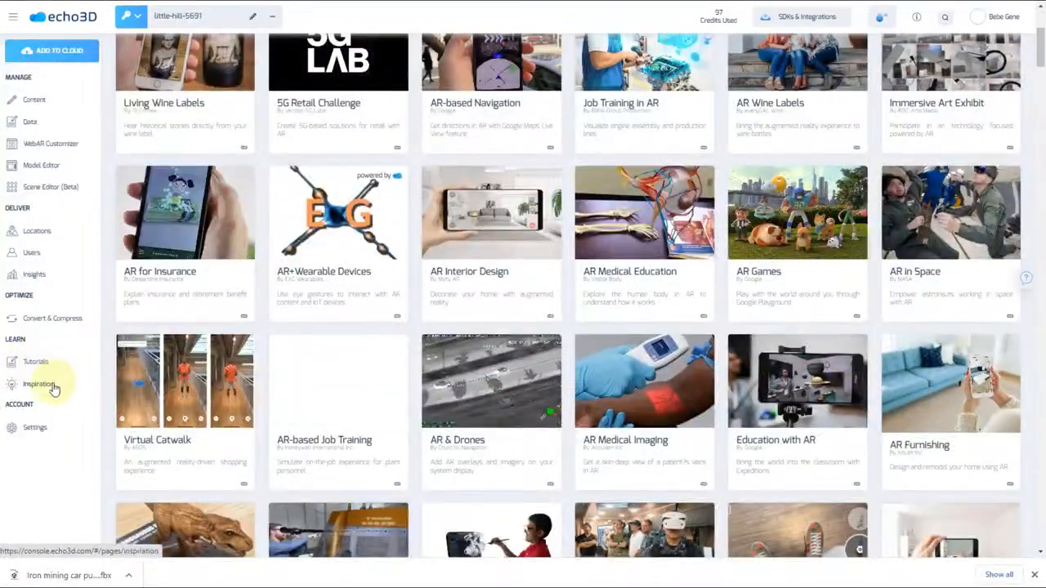
scroll(530, 324, "down", 15)
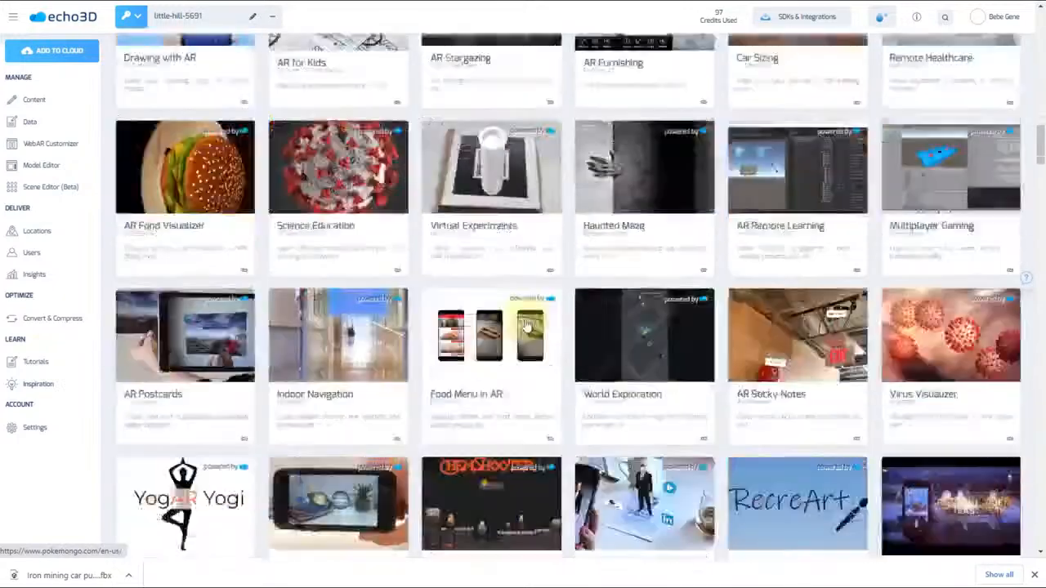
scroll(527, 326, "down", 10)
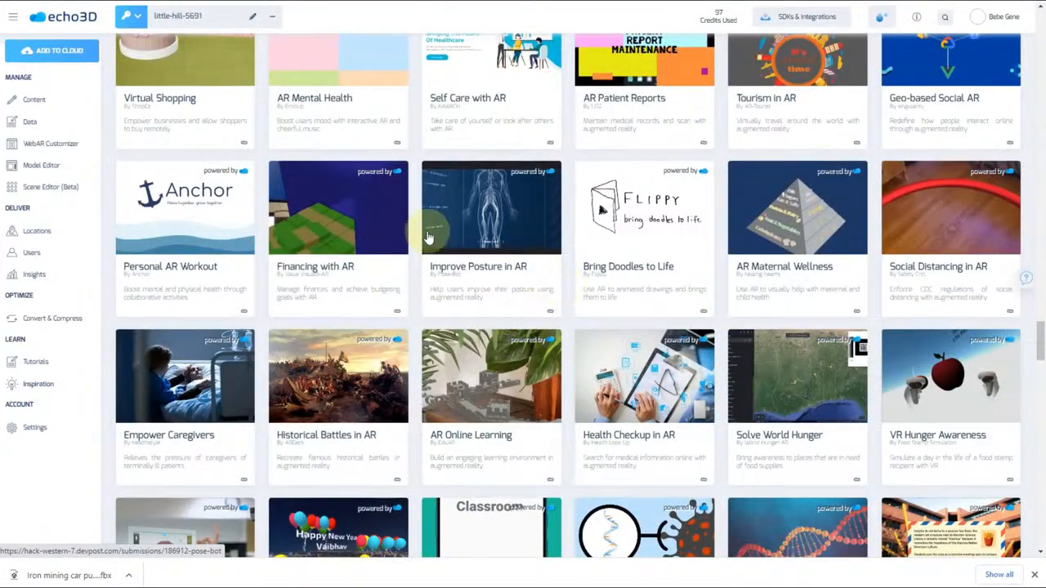
Open the account settings and review the subscription plans, project usage and monthly limits
left_click(35, 429)
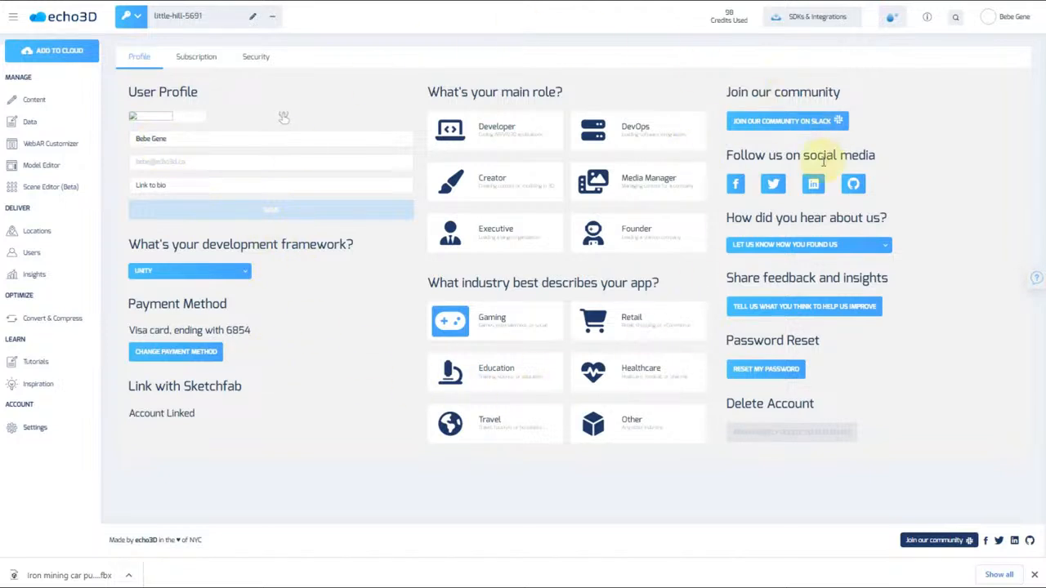
left_click(200, 57)
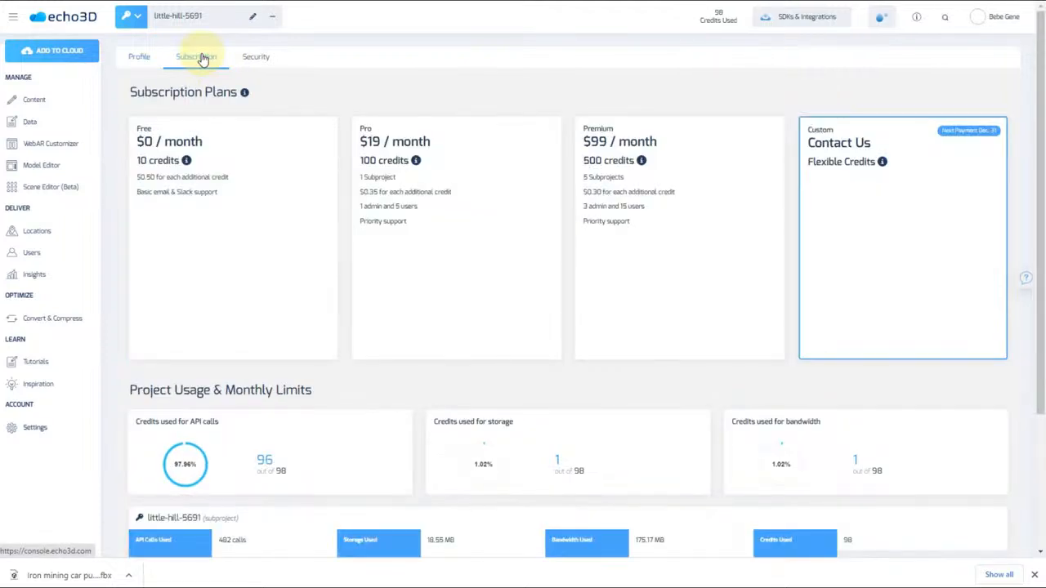
scroll(535, 319, "down", 3)
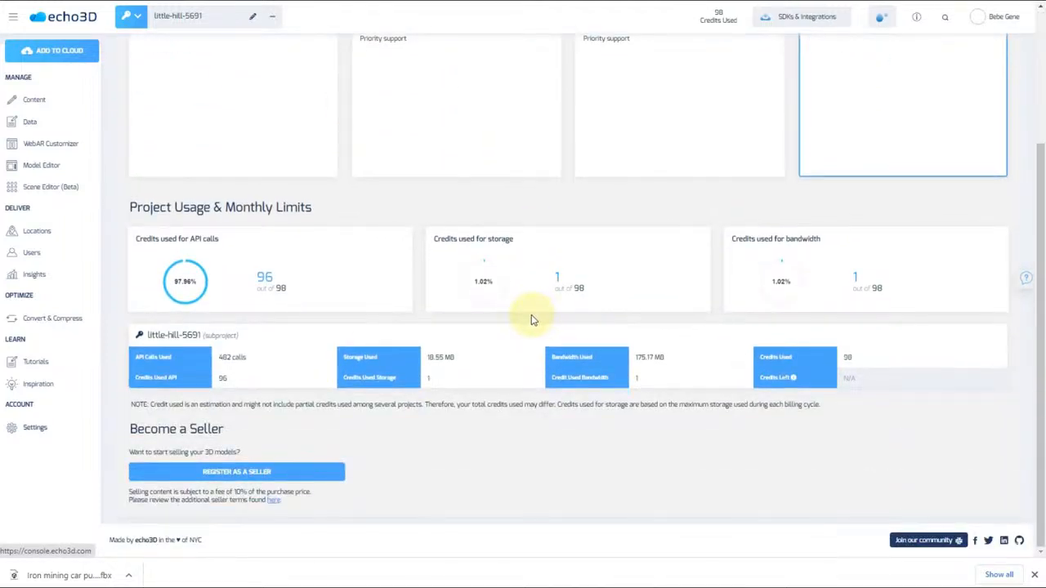
scroll(531, 320, "up", 3)
Examine the project's security settings and the options for adding users, and return to the content library
left_click(259, 59)
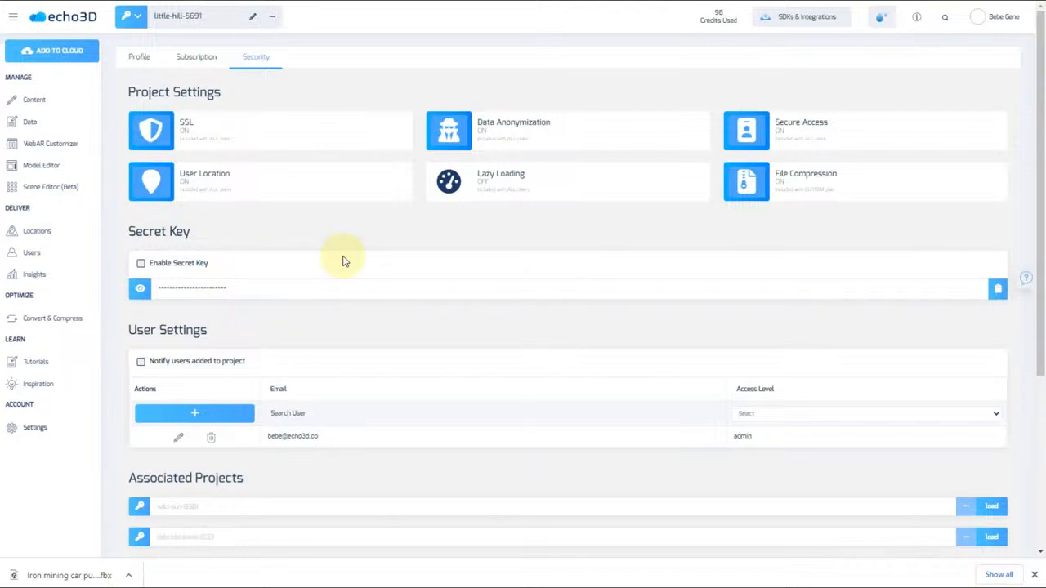
scroll(344, 260, "down", 2)
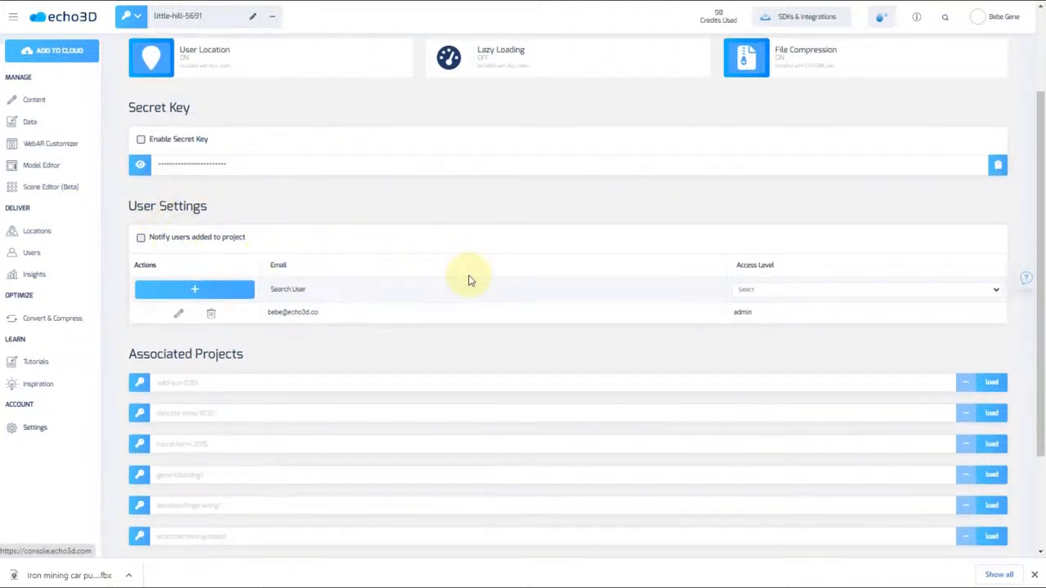
left_click(205, 291)
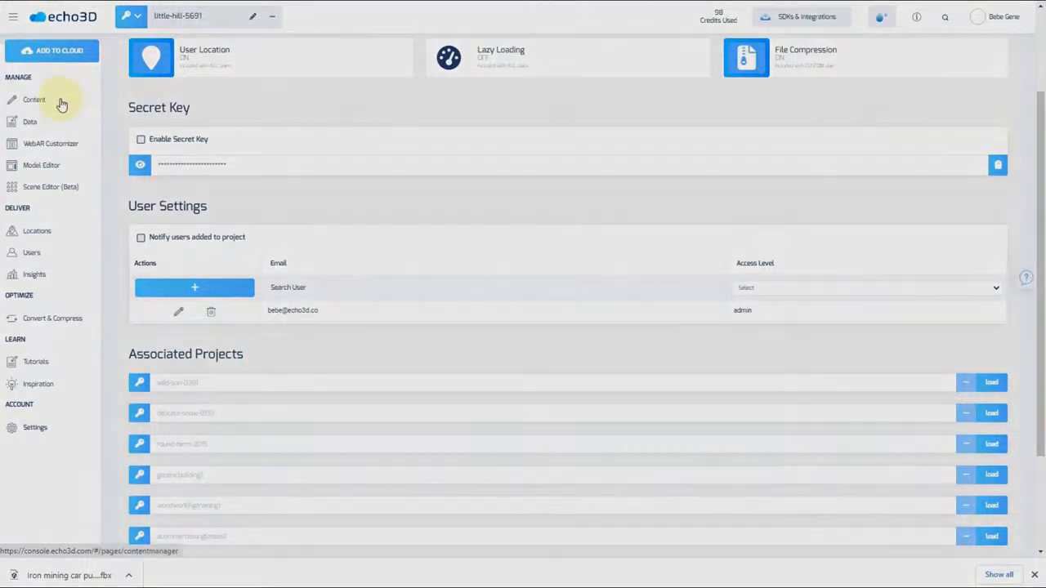
left_click(57, 101)
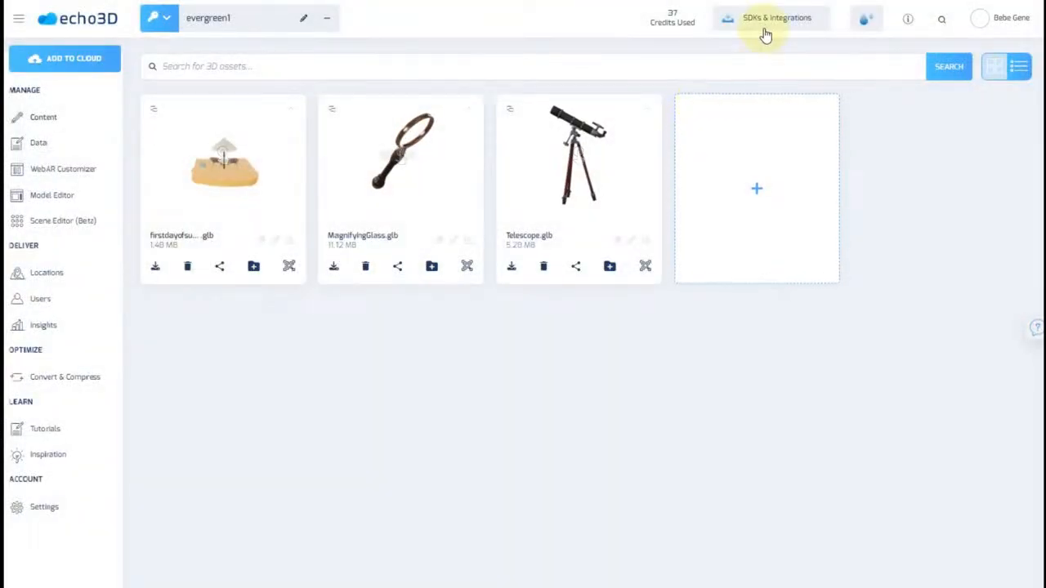
Download the Unity SDK and copy the co.echo3d.unity folder from the extracted echo3DUnitySDK folder in Downloads
left_click(764, 18)
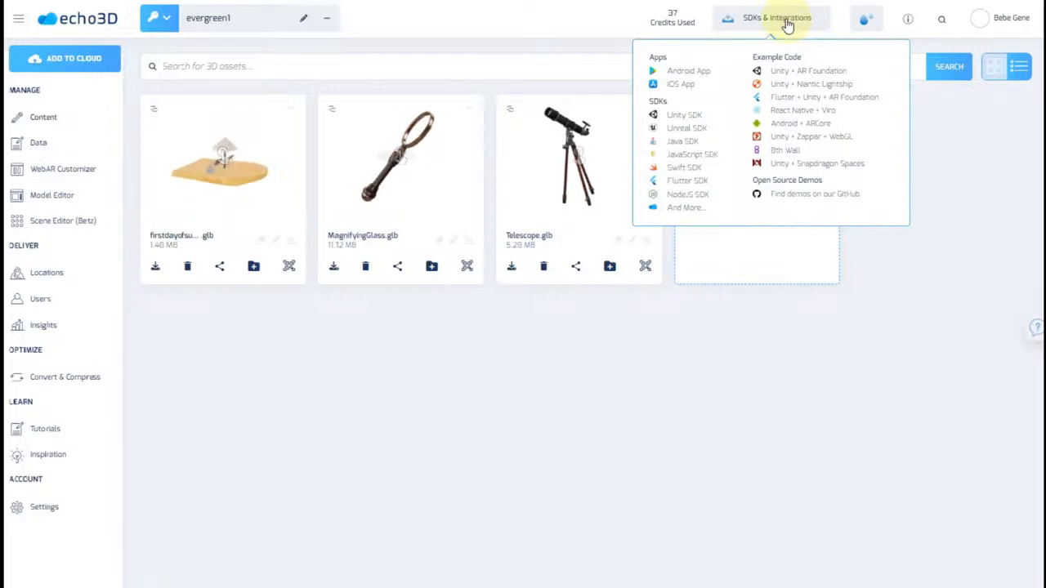
left_click(684, 115)
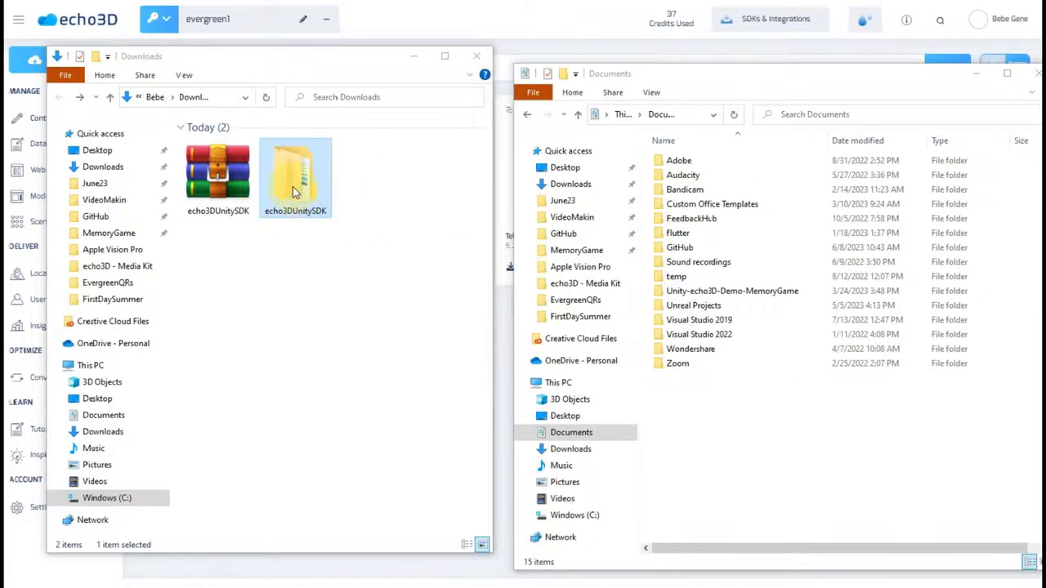
double_click(294, 188)
right_click(219, 145)
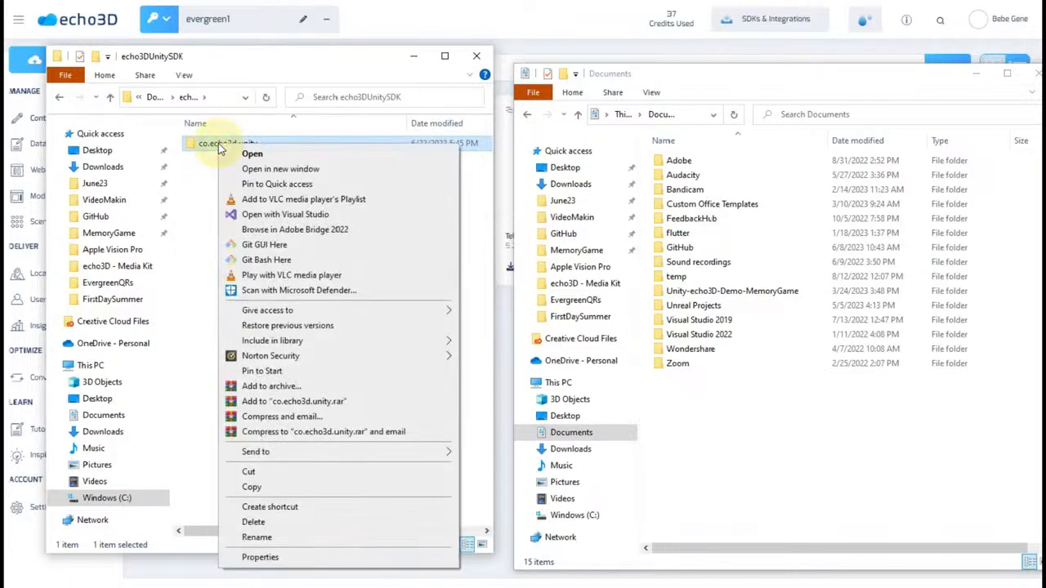
left_click(369, 487)
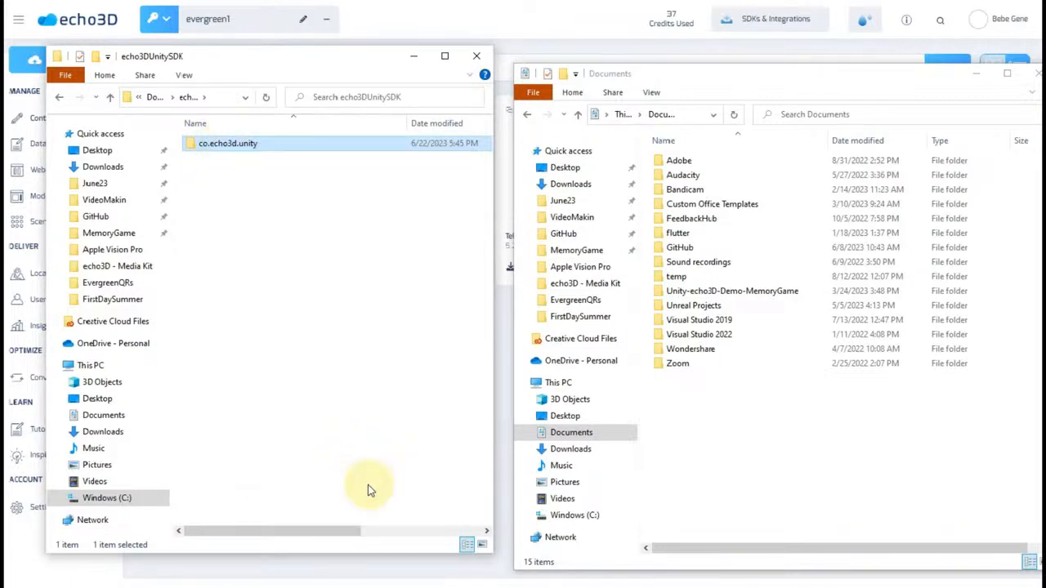
Paste the copied SDK folder into the Packages folder of My project on the Desktop
left_click(565, 167)
double_click(685, 240)
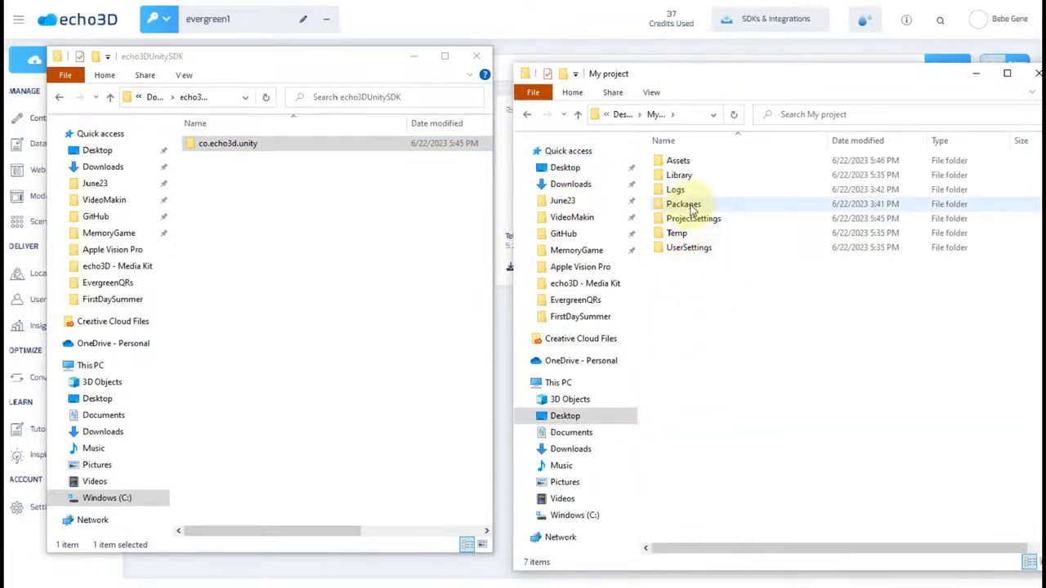
double_click(683, 204)
right_click(717, 252)
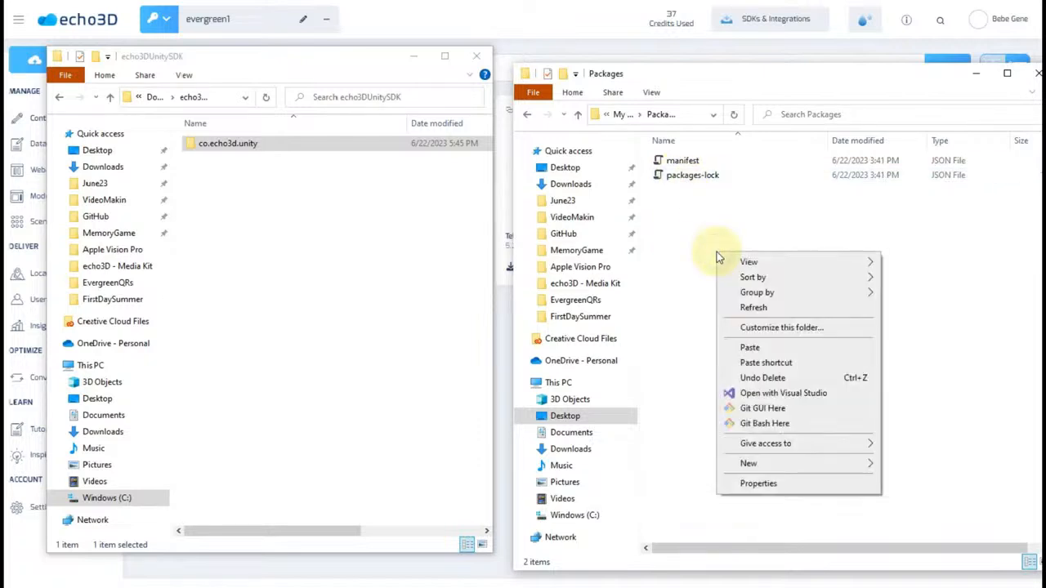
left_click(790, 352)
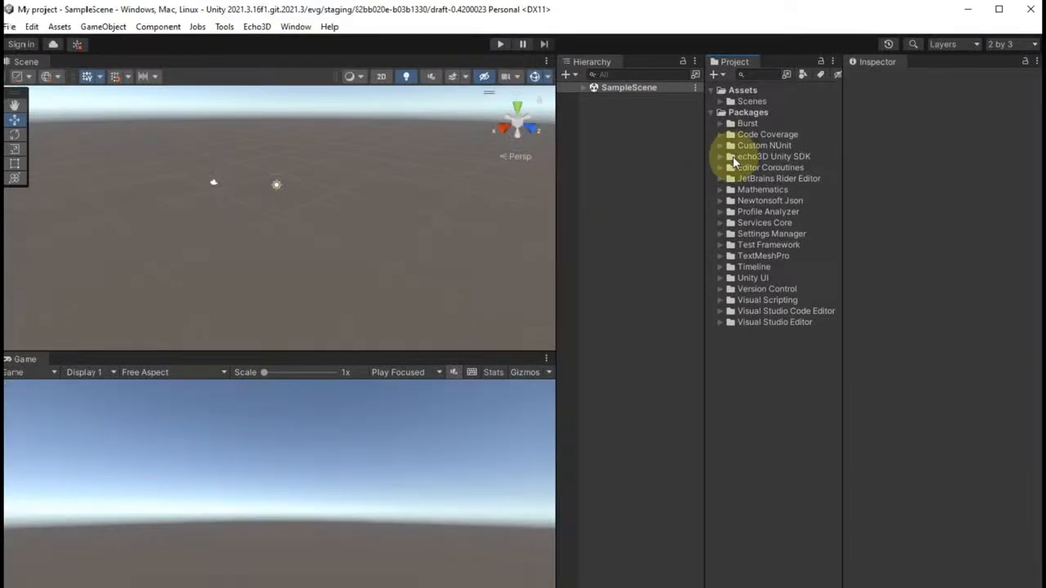
In Unity, add the Echo3DService prefab from the echo3D Unity SDK package to the SampleScene hierarchy
left_click(721, 159)
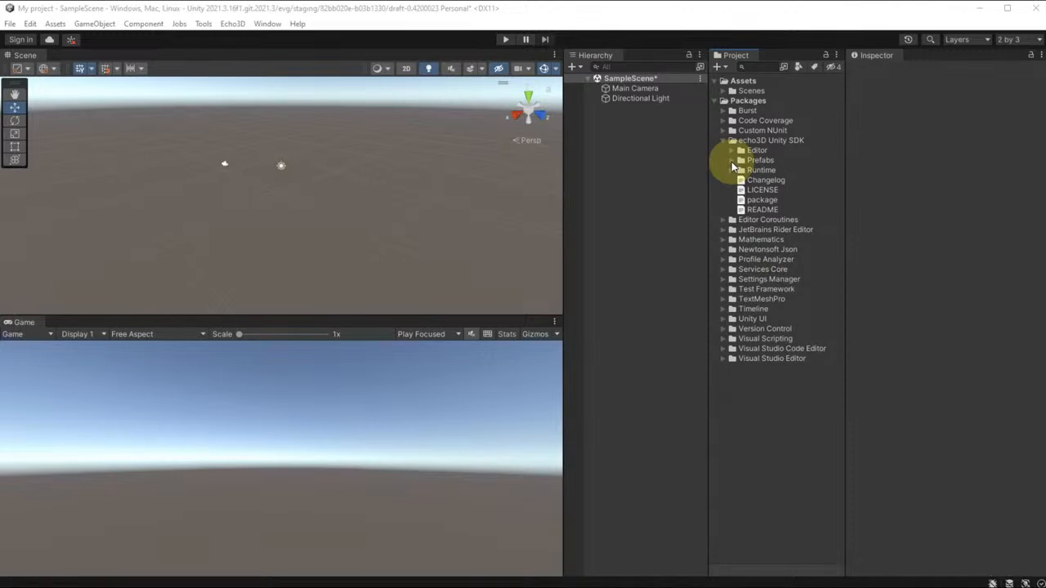
left_click(732, 161)
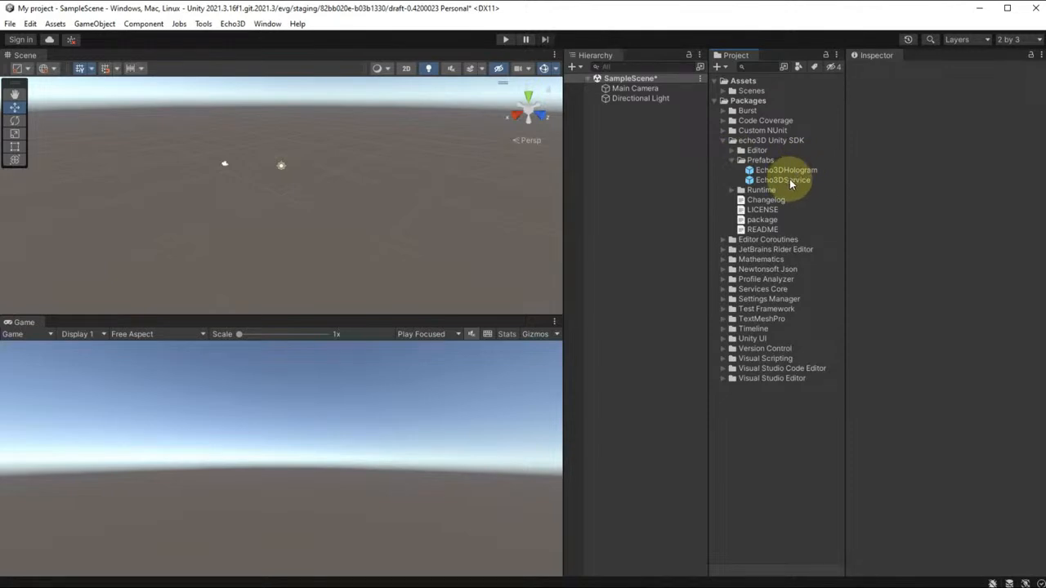
left_click_drag(789, 179, 633, 181)
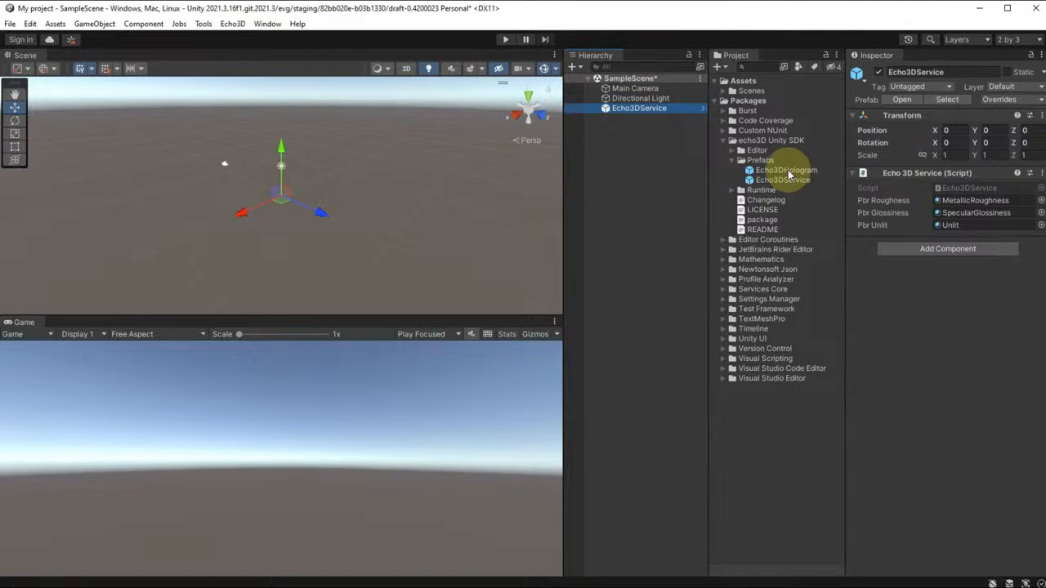
Add the Echo3DHologram prefab to SampleScene to examine its script options, and delete it from the scene
left_click_drag(789, 174, 640, 187)
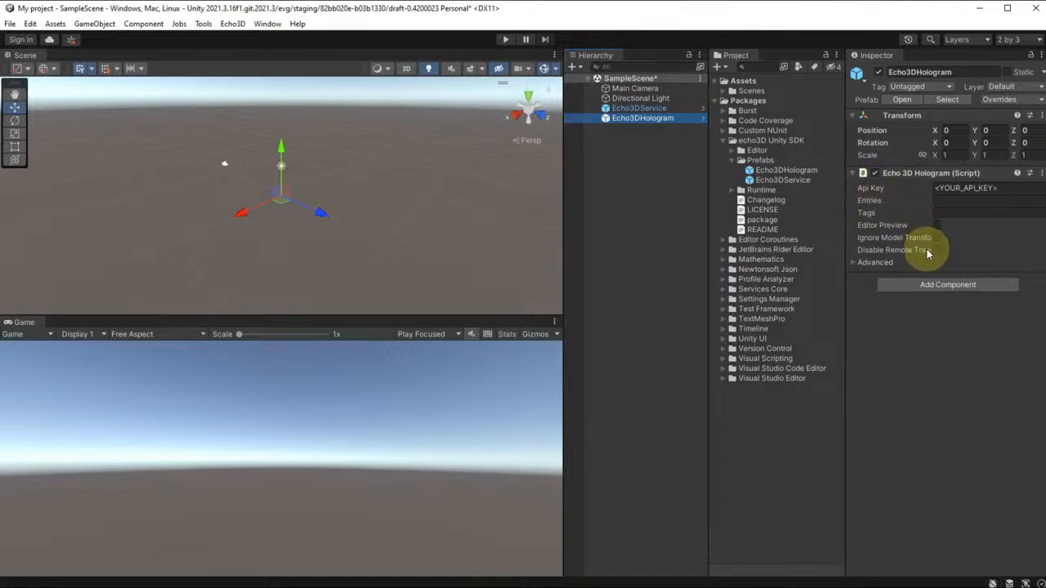
mouse_move(928, 254)
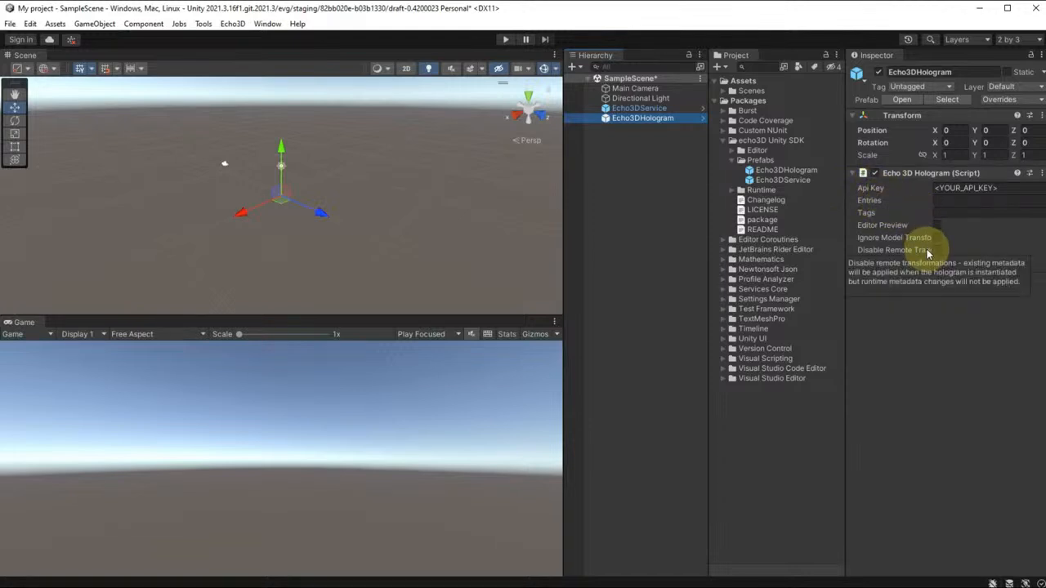
right_click(642, 125)
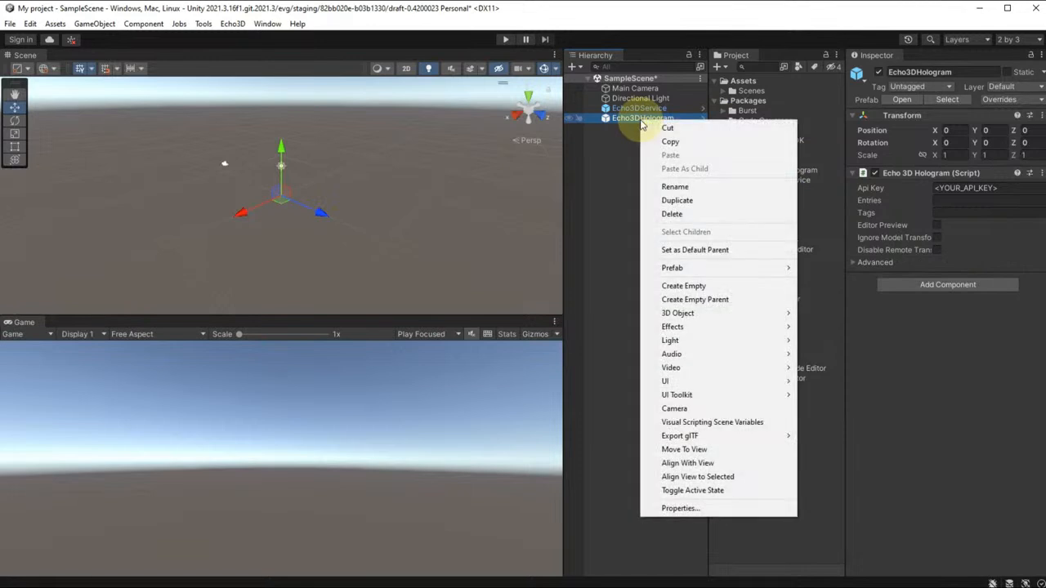
left_click(702, 214)
Create an empty game object in SampleScene and name it GameManager
right_click(627, 164)
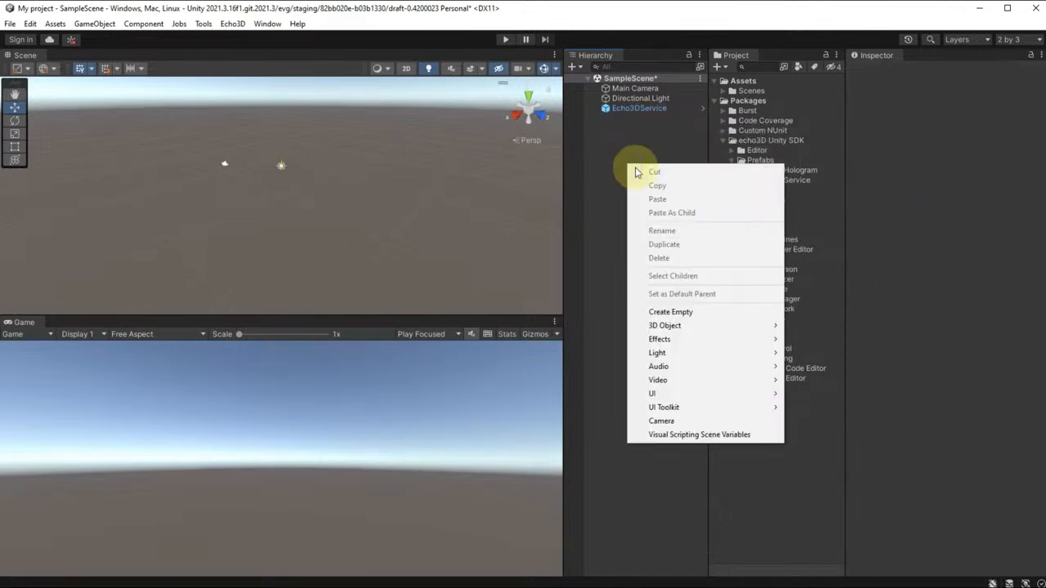
left_click(719, 310)
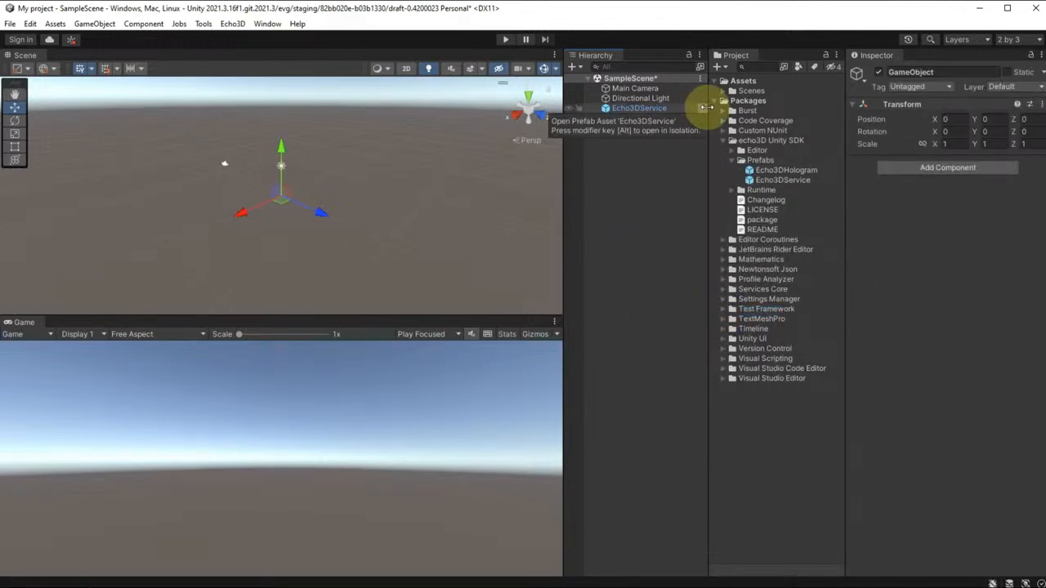
type("GameMa")
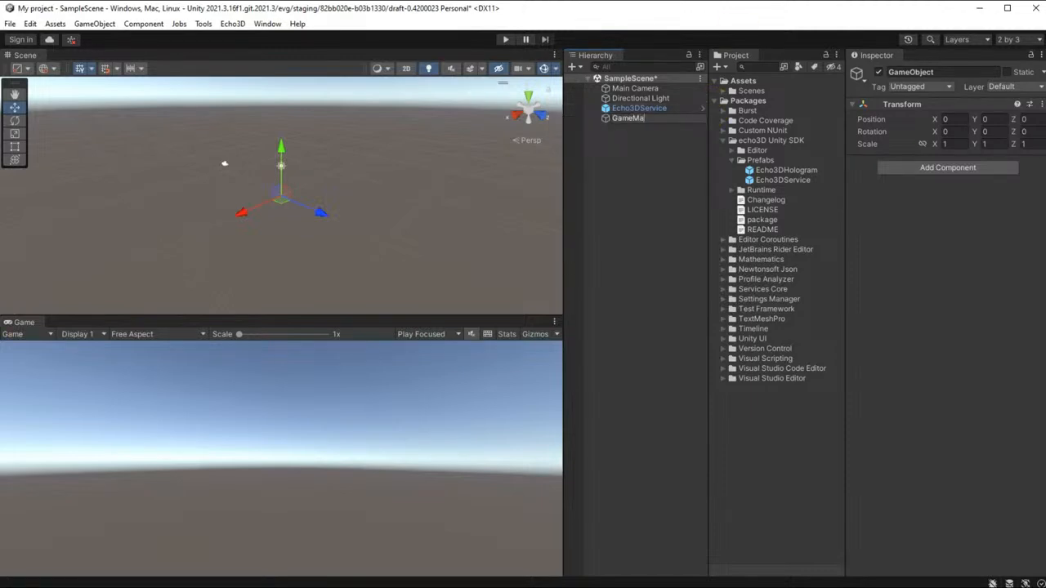
type("nager")
key("Return")
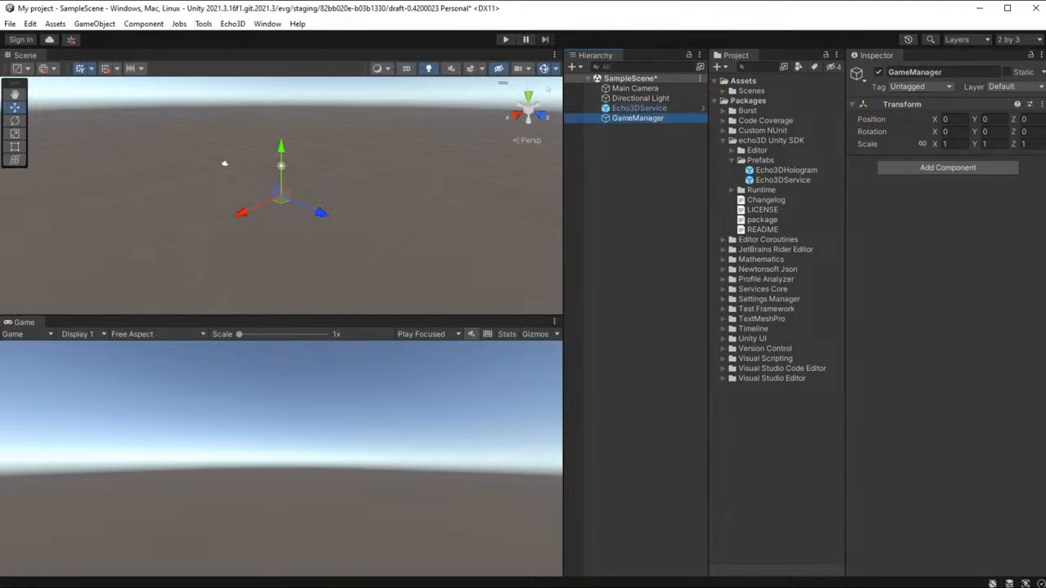
Attach the Echo3DHologram script from the SDK's Runtime folder to GameManager, and open its API key for editing
left_click(731, 191)
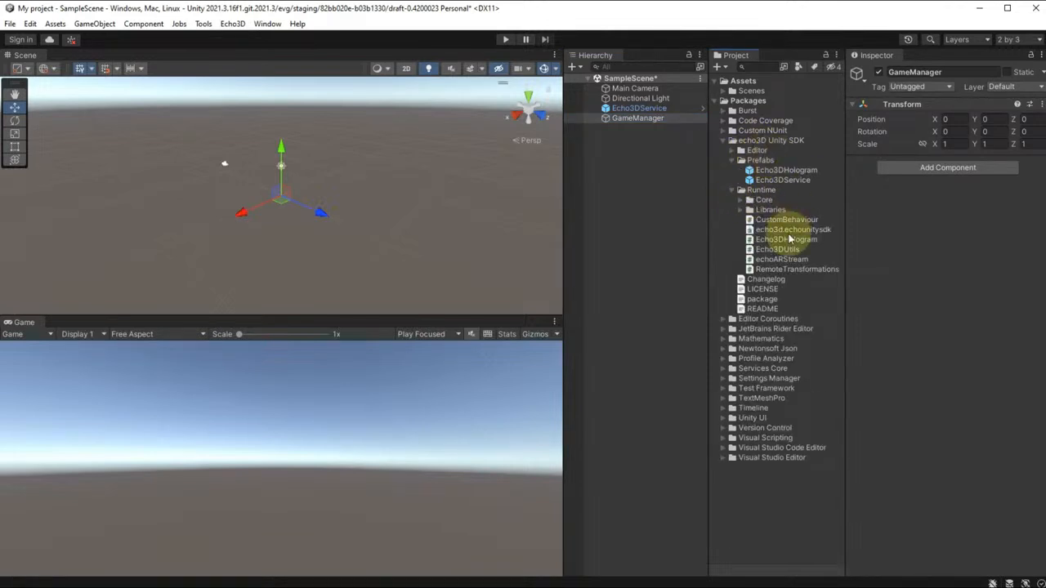
left_click_drag(786, 242, 940, 161)
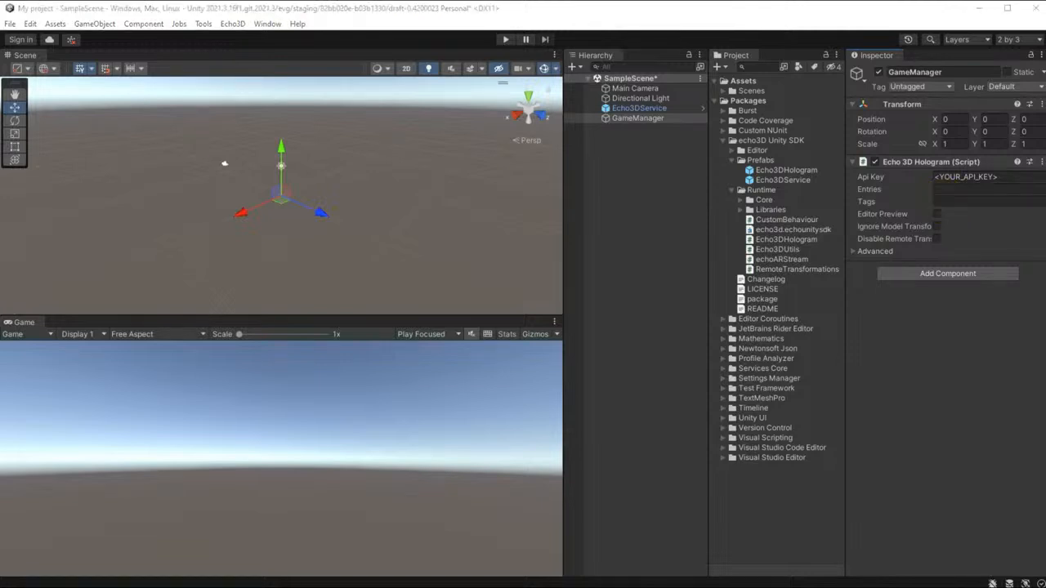
left_click(967, 176)
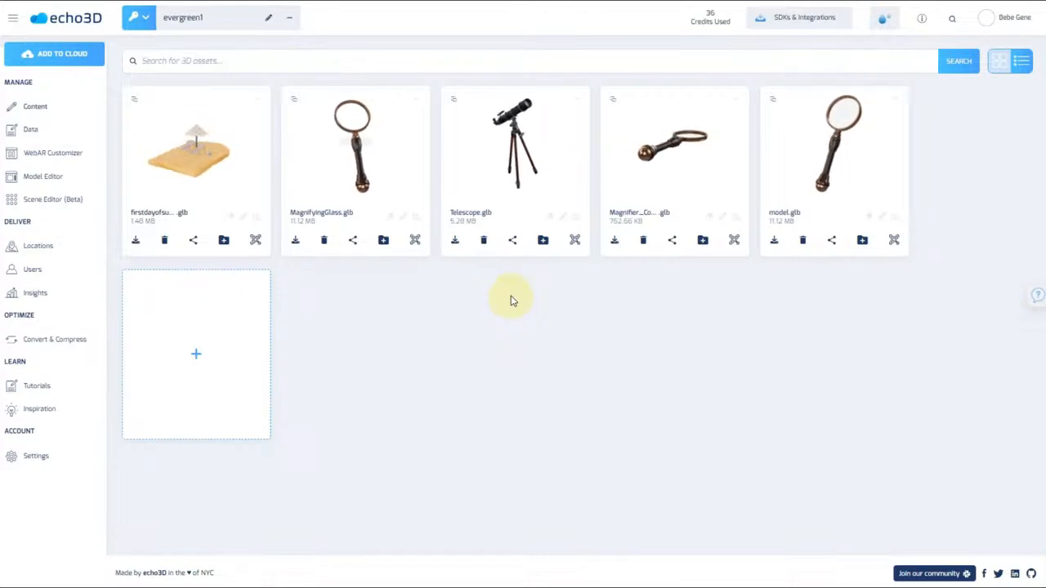
In the echo3D console, search the 3D asset library for "cat", browse through the results, and cancel adding an asset
left_click(48, 54)
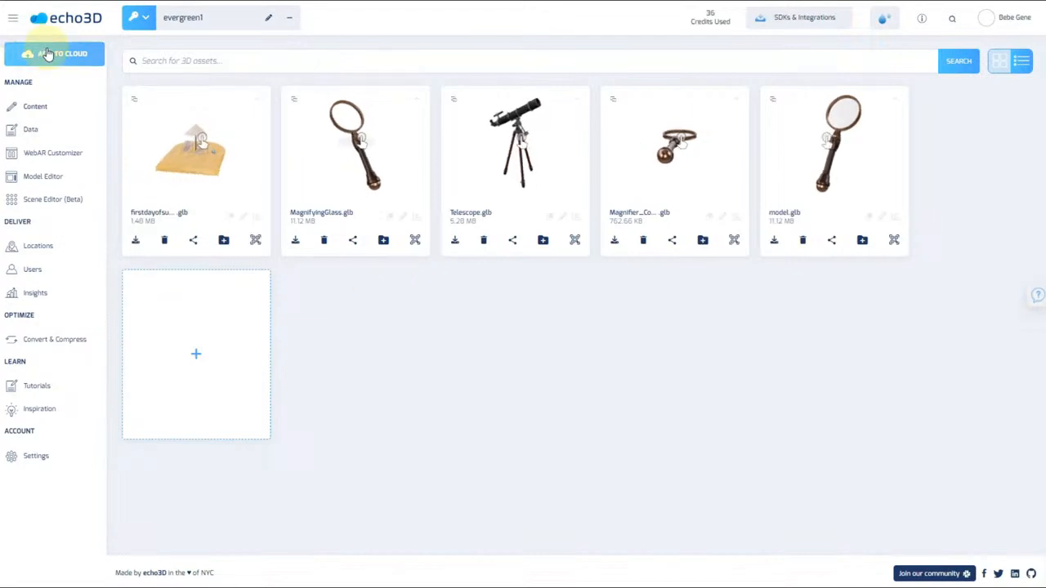
left_click(197, 337)
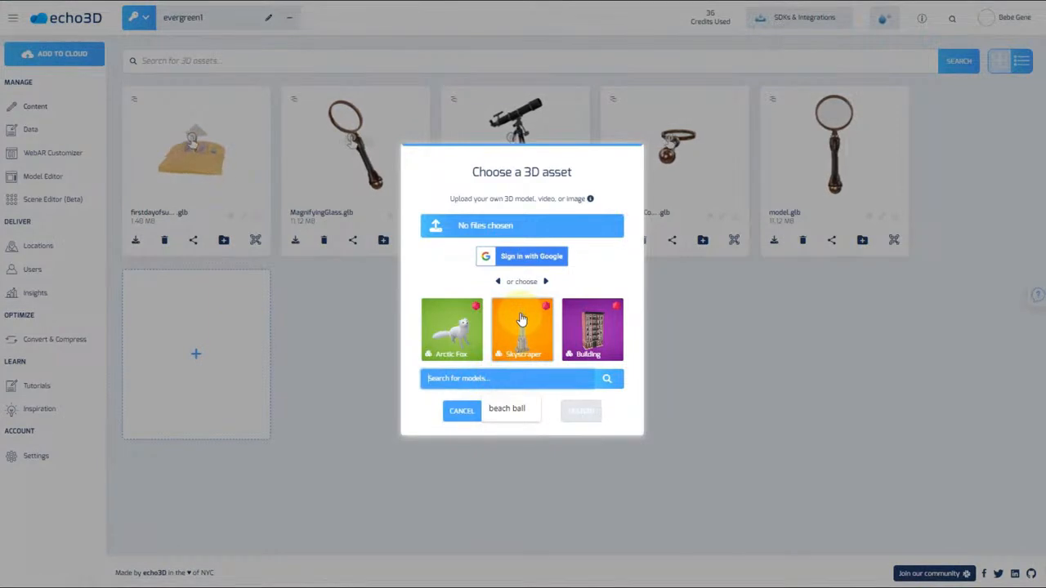
type("cat")
key("Return")
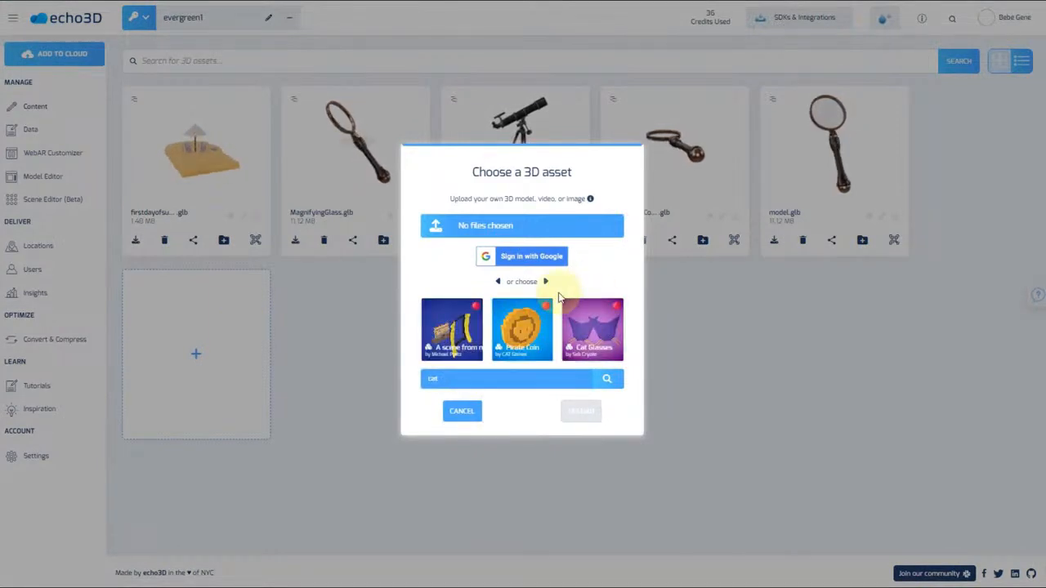
left_click(545, 282)
left_click(545, 282)
left_click(545, 282)
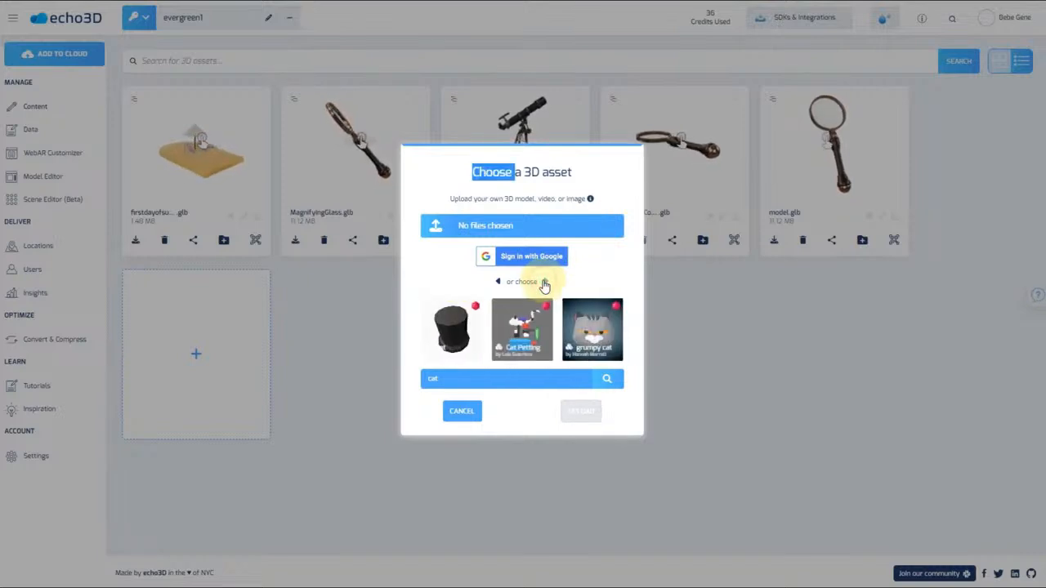
left_click(546, 283)
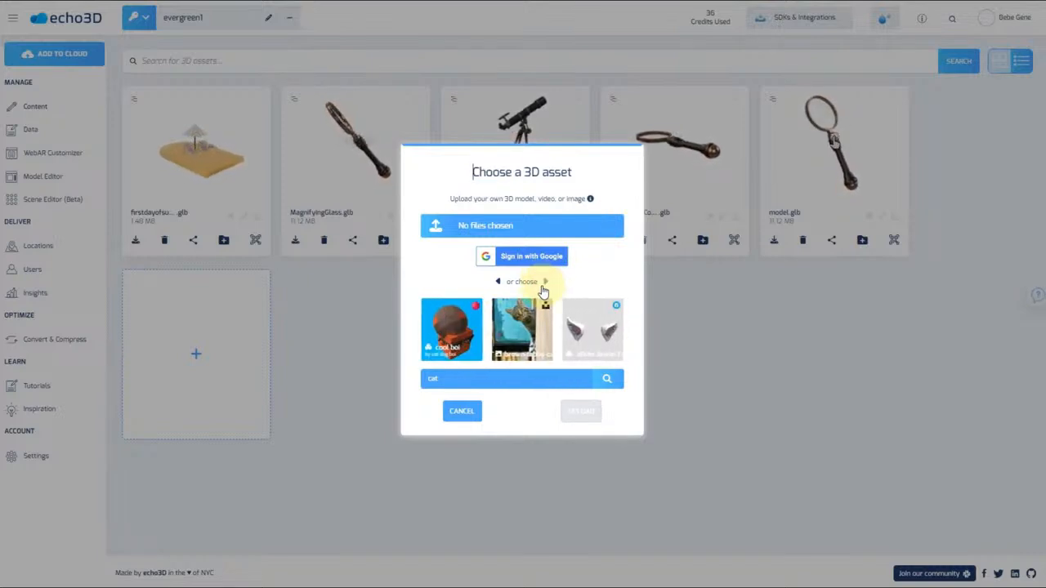
left_click(467, 417)
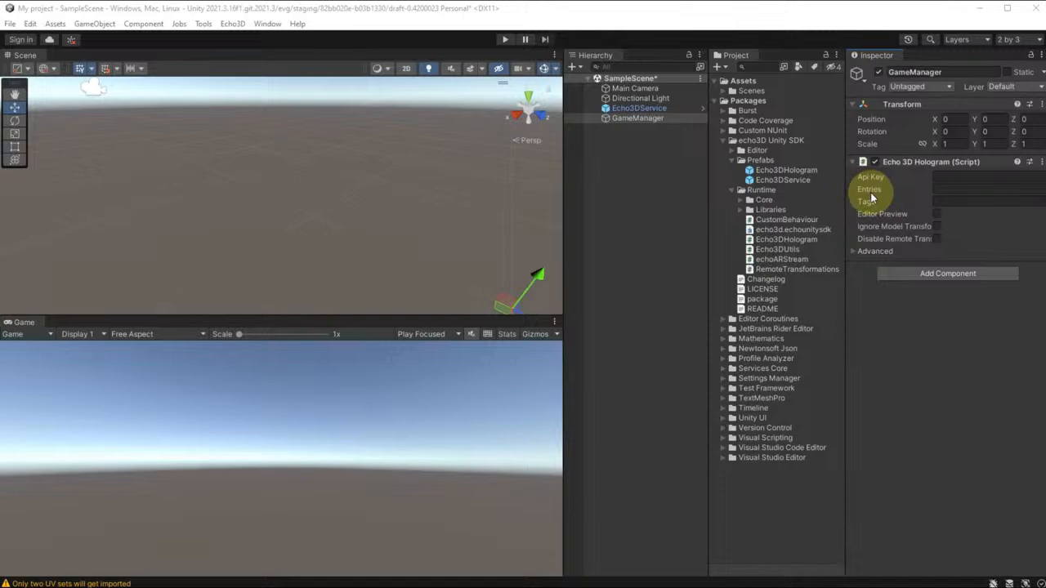
Copy the project's API key from the echo3D console and paste it into the Api Key of GameManager's Echo 3D Hologram script in Unity
mouse_move(880, 178)
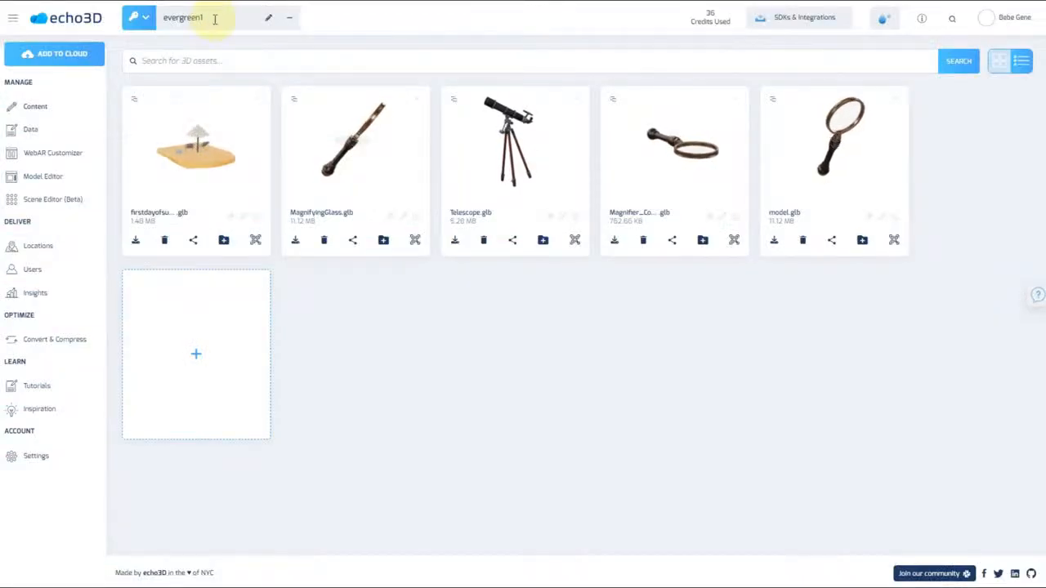
left_click_drag(210, 17, 164, 16)
right_click(180, 18)
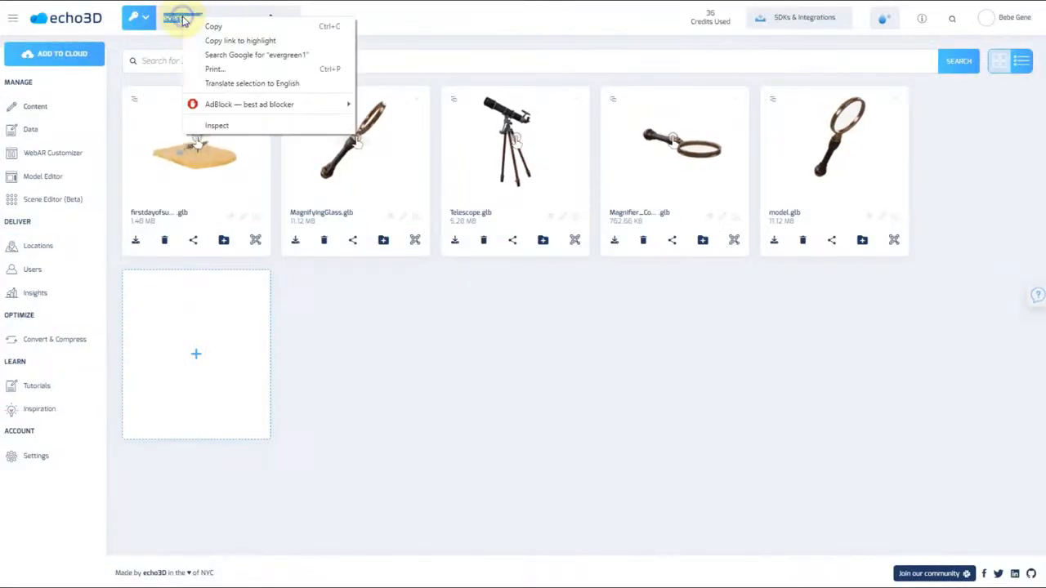
left_click(240, 26)
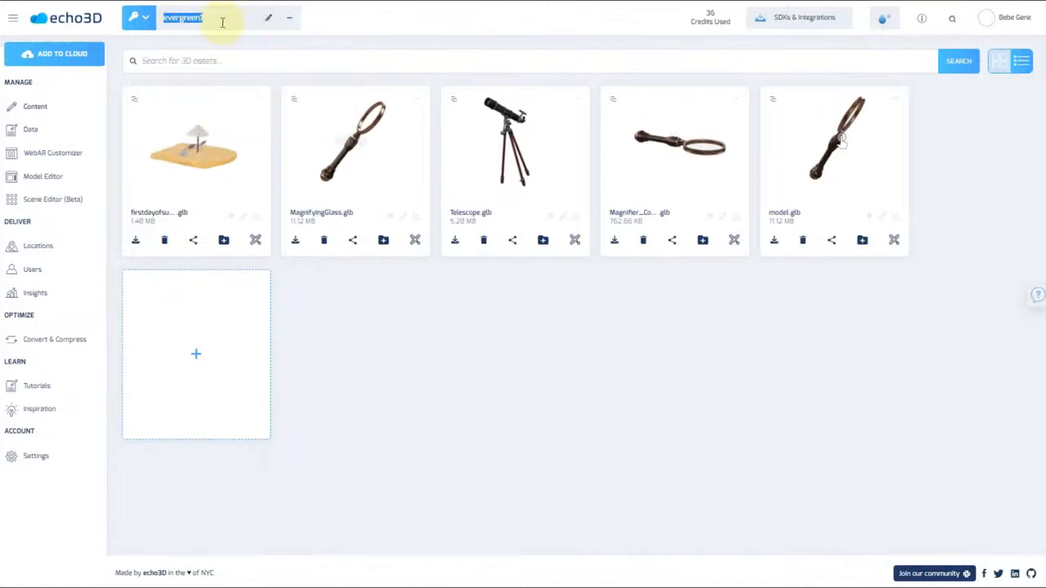
left_click(213, 18)
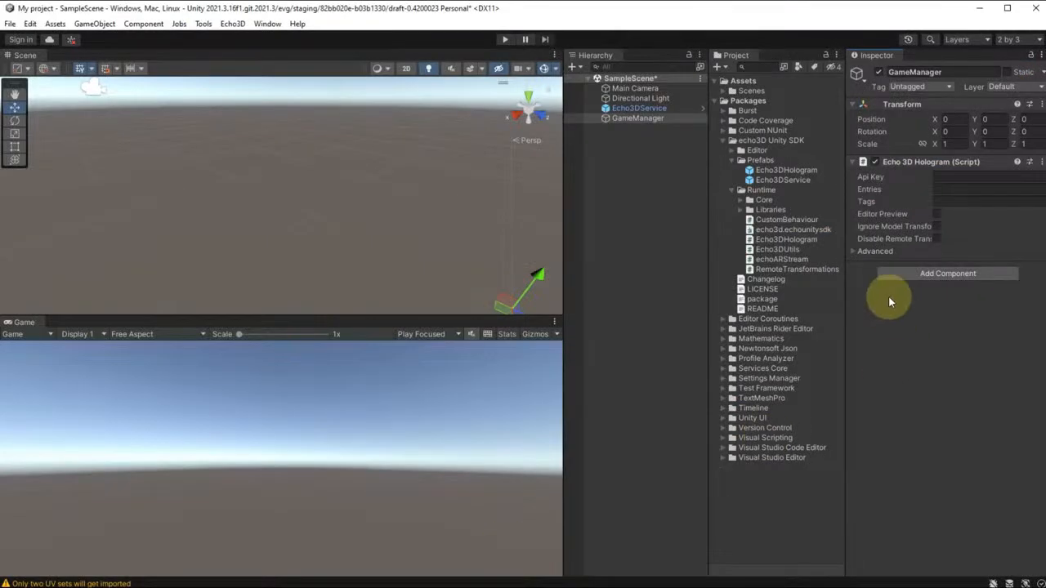
left_click(969, 176)
key("ctrl+v")
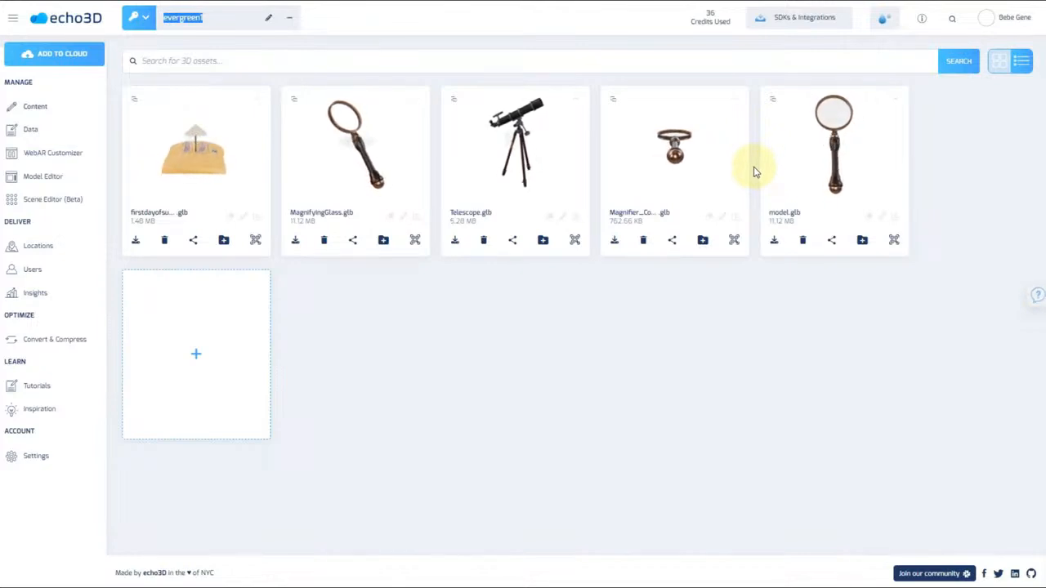
Copy the entry ID of Telescope.glb from the echo3D console and paste it into Entries of GameManager's Echo 3D Hologram script in Unity
left_click(550, 217)
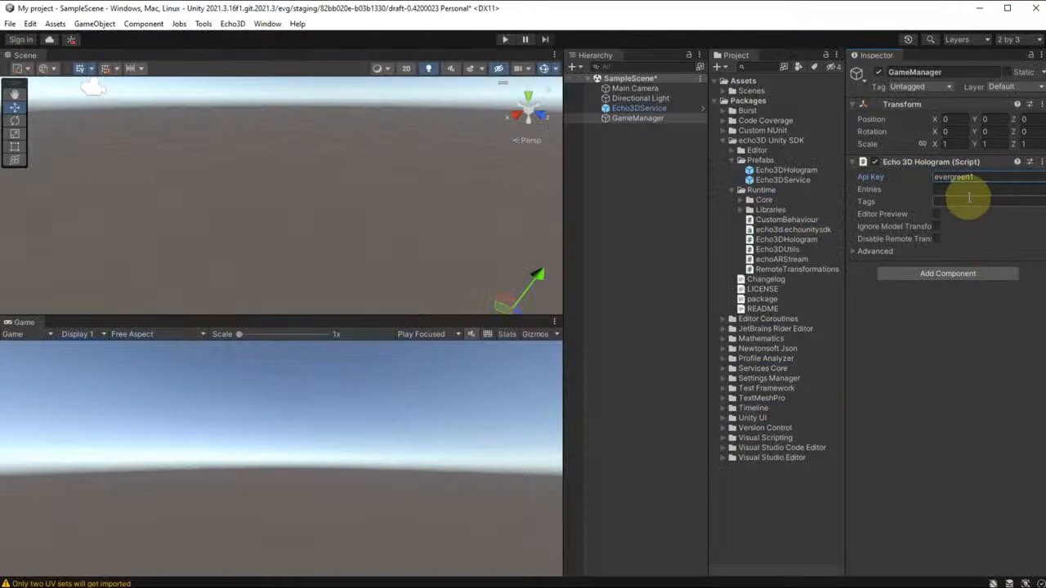
left_click(967, 189)
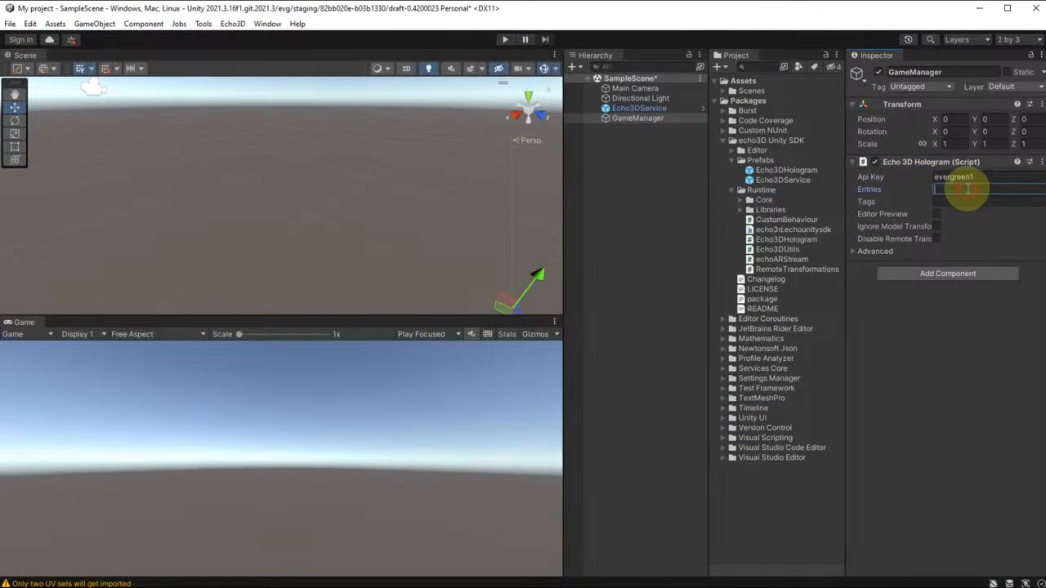
key("ctrl+v")
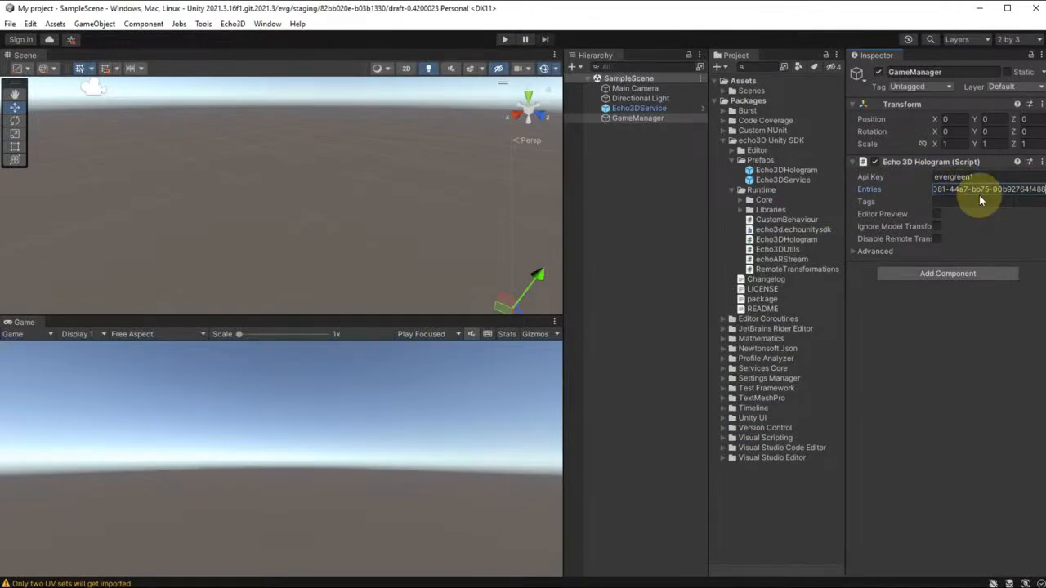
Run SampleScene in play mode and examine the streamed Telescope.glb under GameManager in the Scene view
left_click(504, 39)
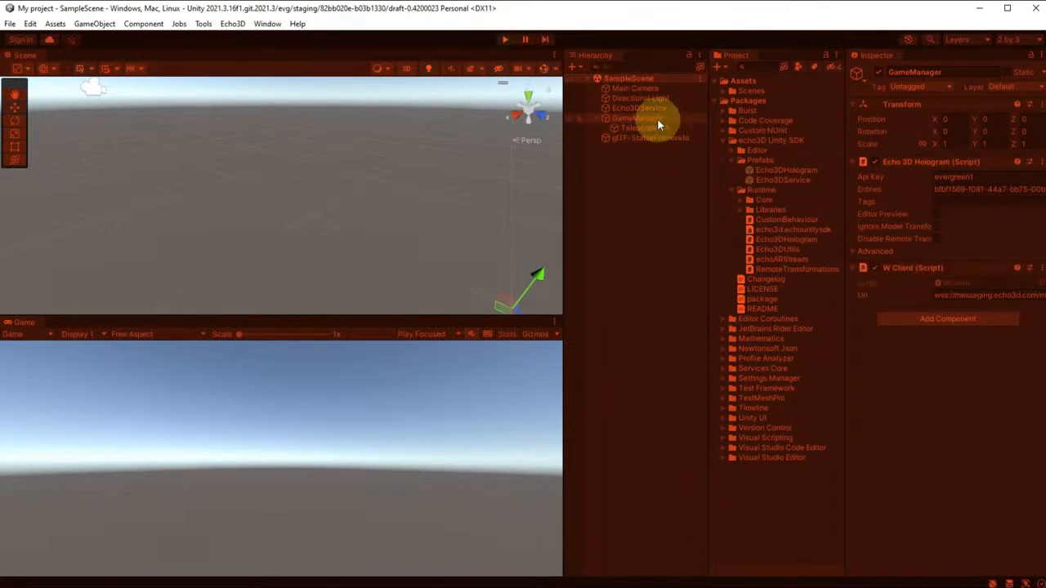
left_click(654, 129)
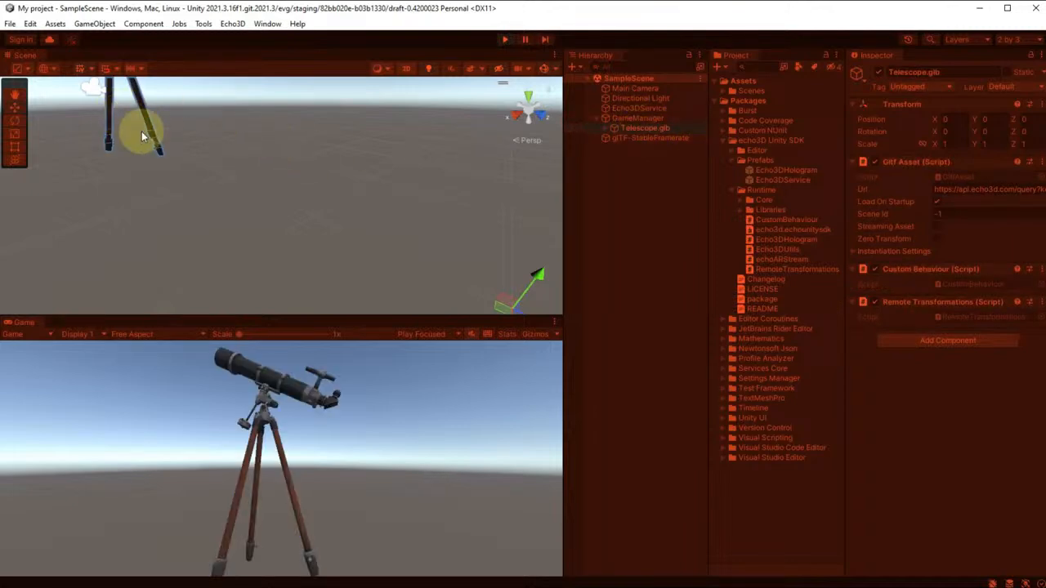
scroll(213, 163, "down", 5)
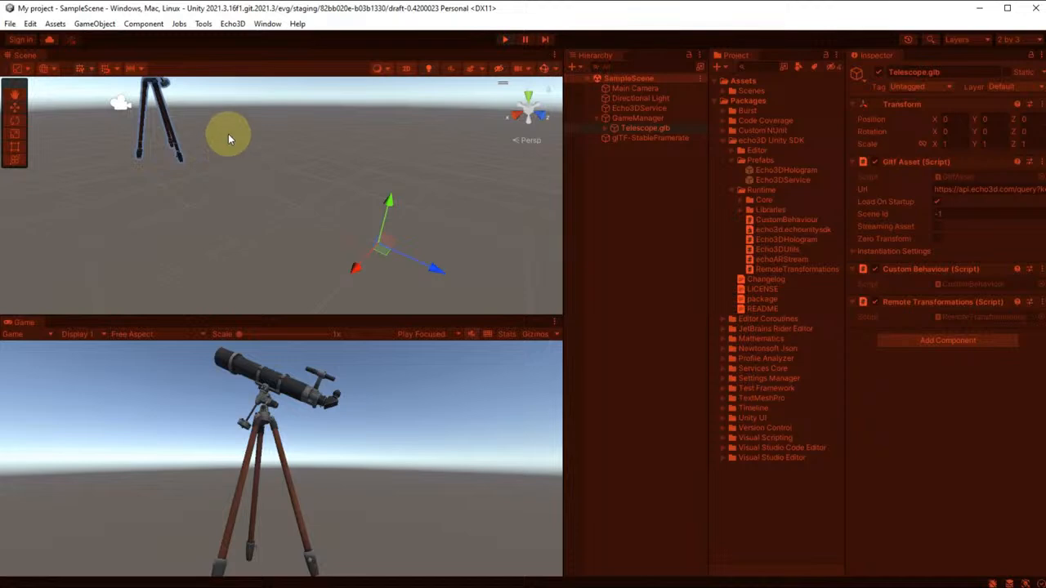
middle_click_drag(229, 134, 378, 285)
scroll(271, 233, "up", 1)
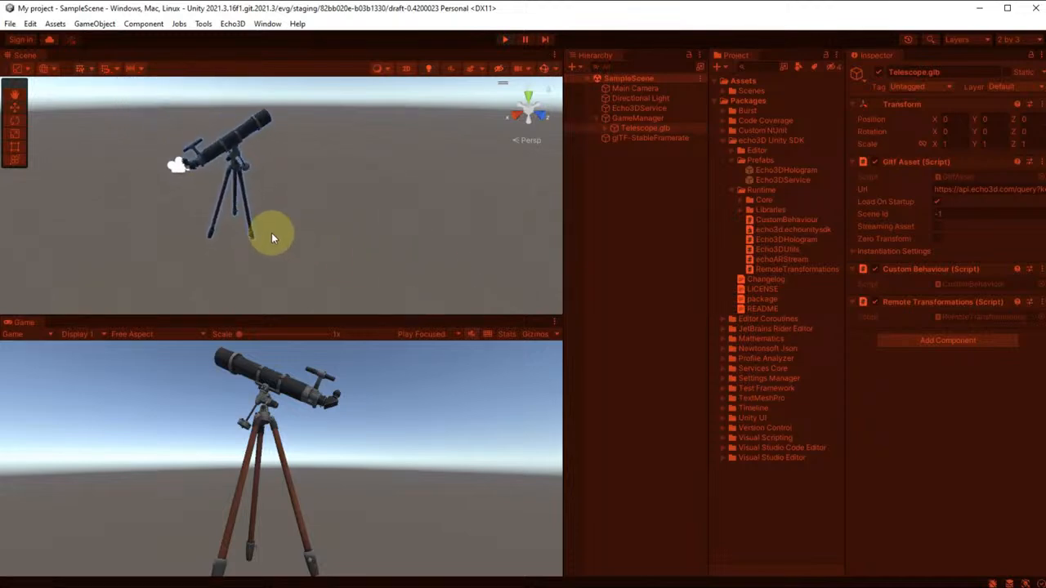
left_click(309, 203)
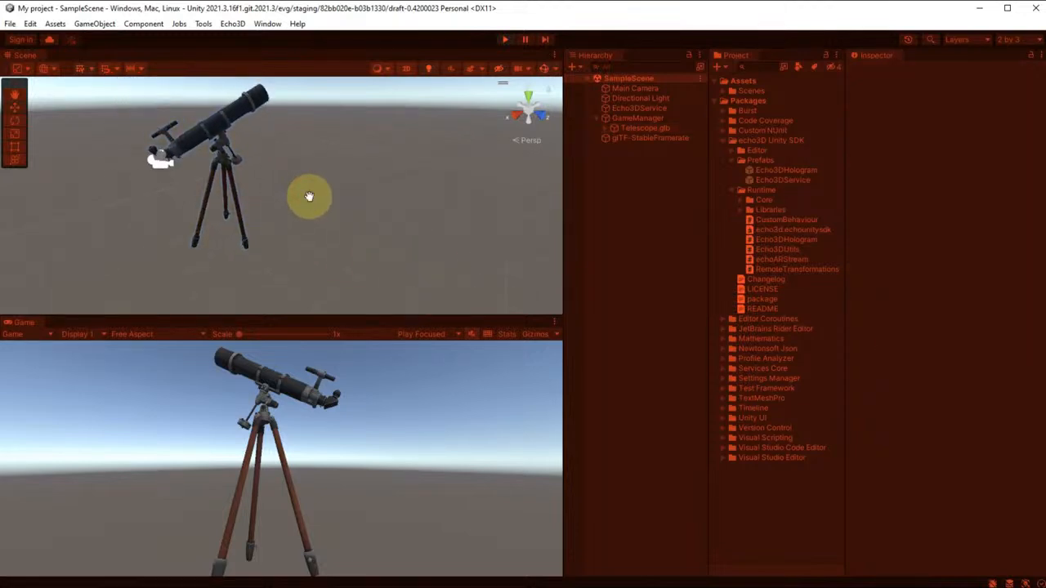
middle_click_drag(309, 196, 365, 243)
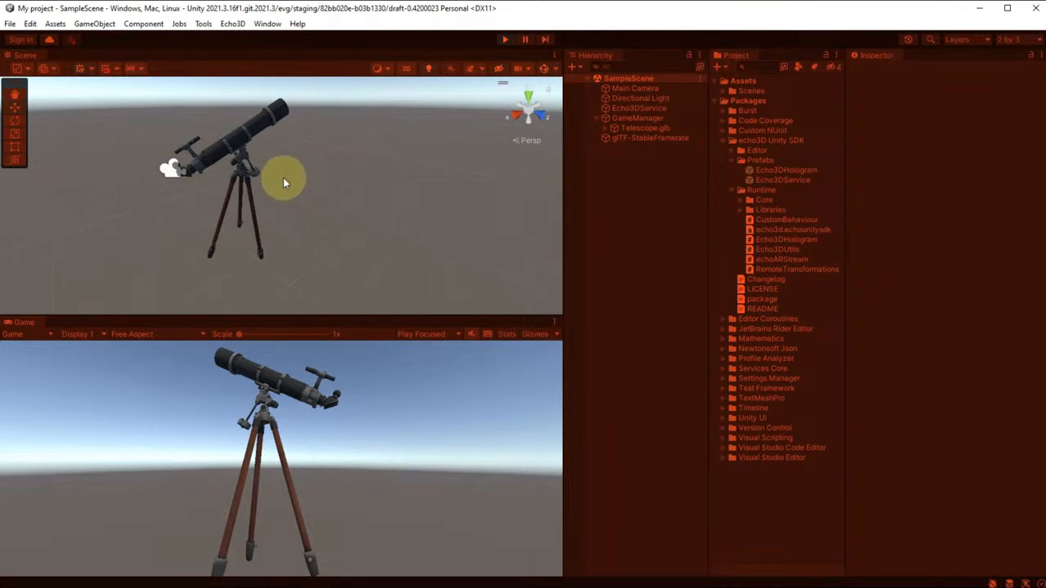